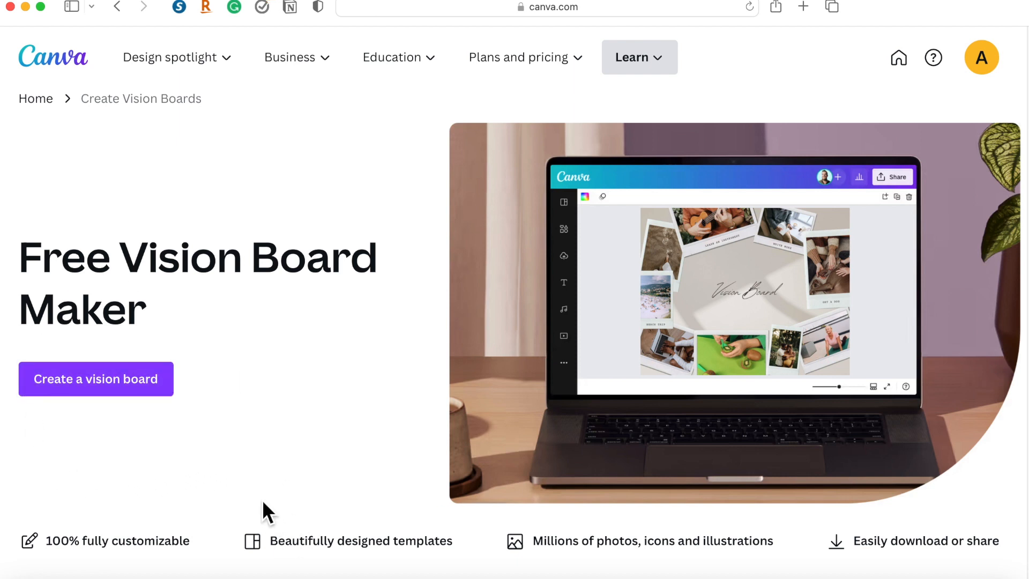
Start a new vision board design and look through the suggested Mood Boards Photo Collage templates.
left_click(97, 386)
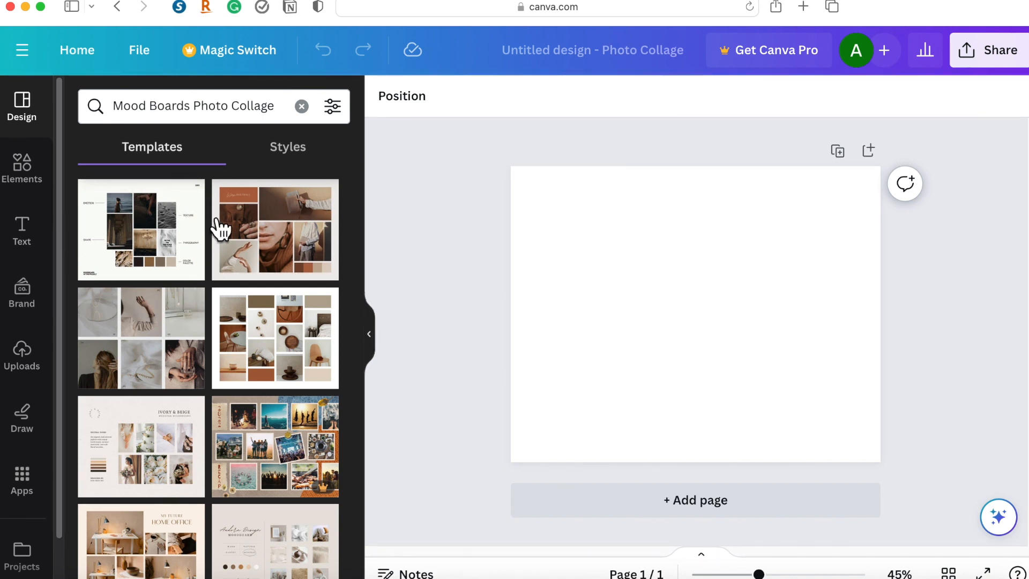
scroll(187, 375, "down", 15)
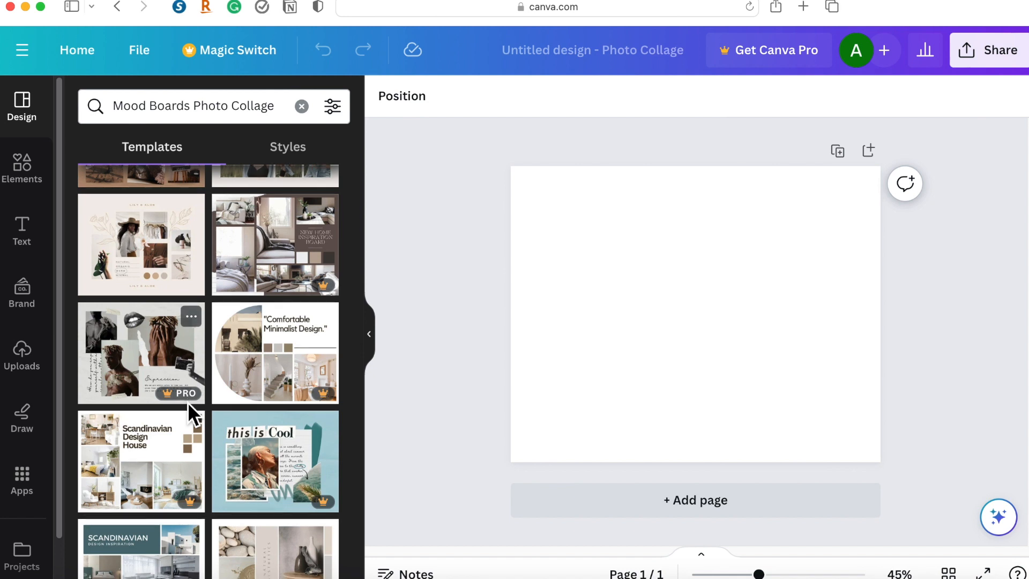
scroll(188, 402, "down", 3)
scroll(194, 413, "down", 3)
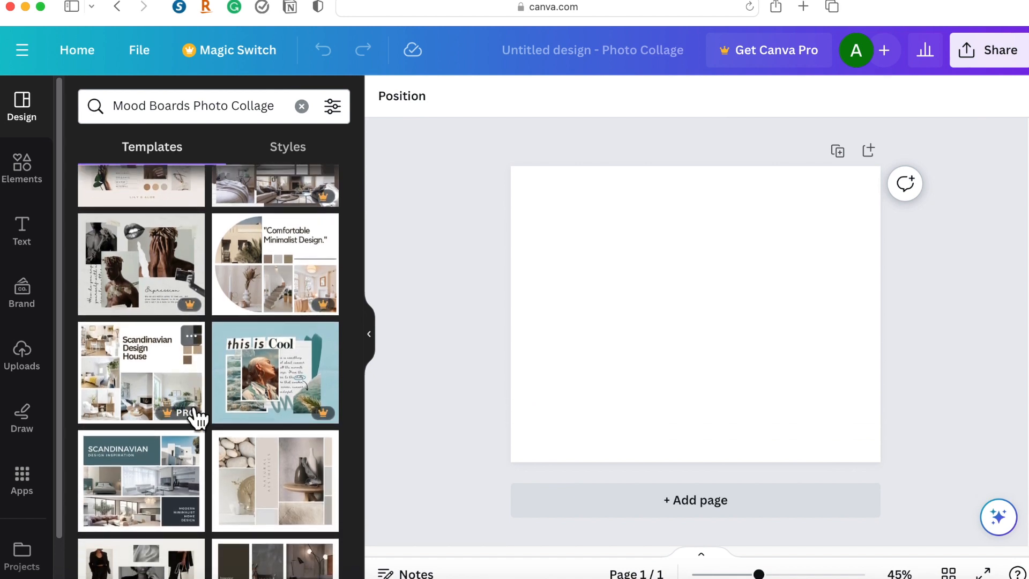
scroll(198, 418, "down", 3)
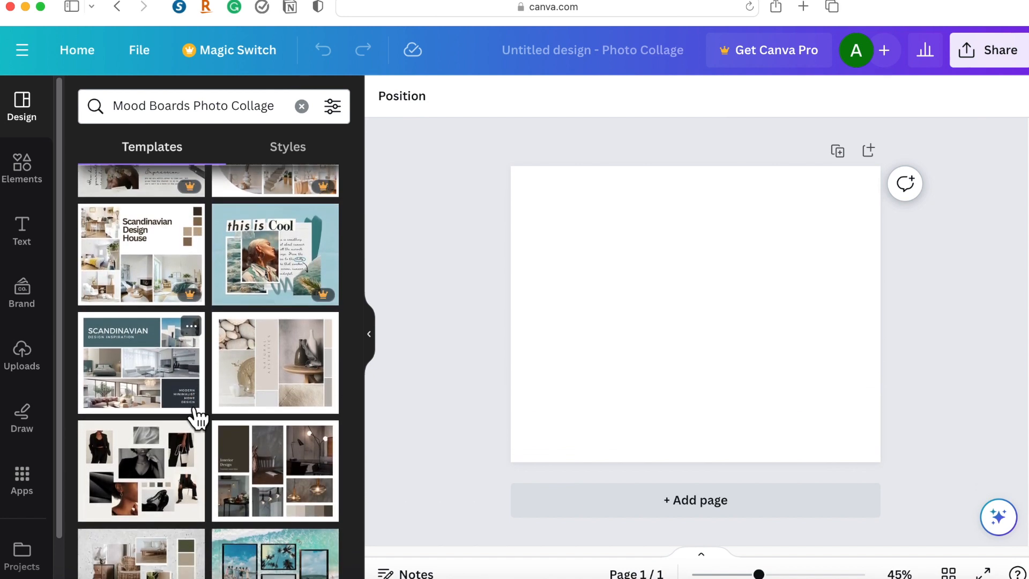
scroll(199, 418, "down", 1)
scroll(198, 418, "down", 3)
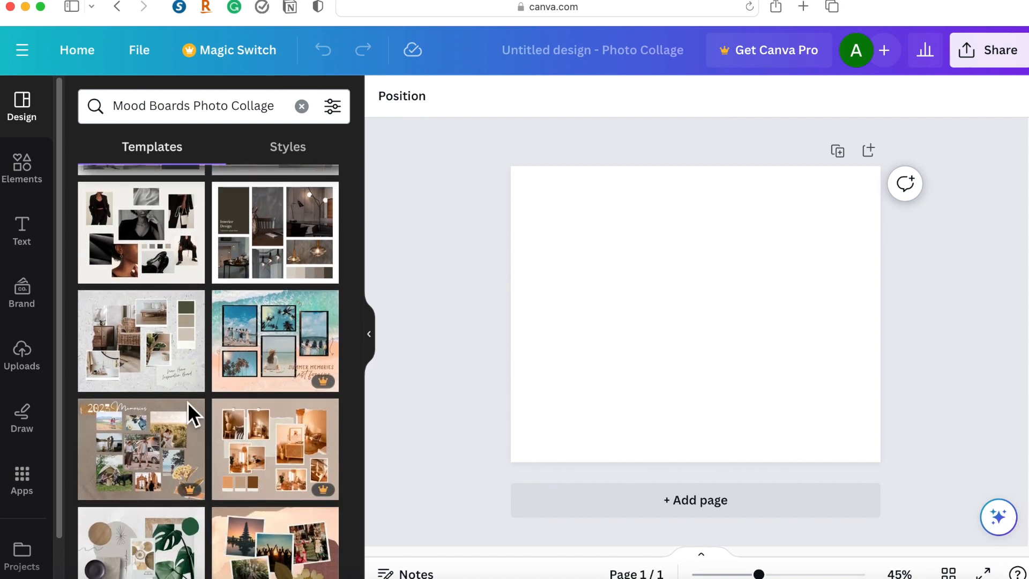
scroll(197, 418, "down", 1)
scroll(197, 418, "down", 3)
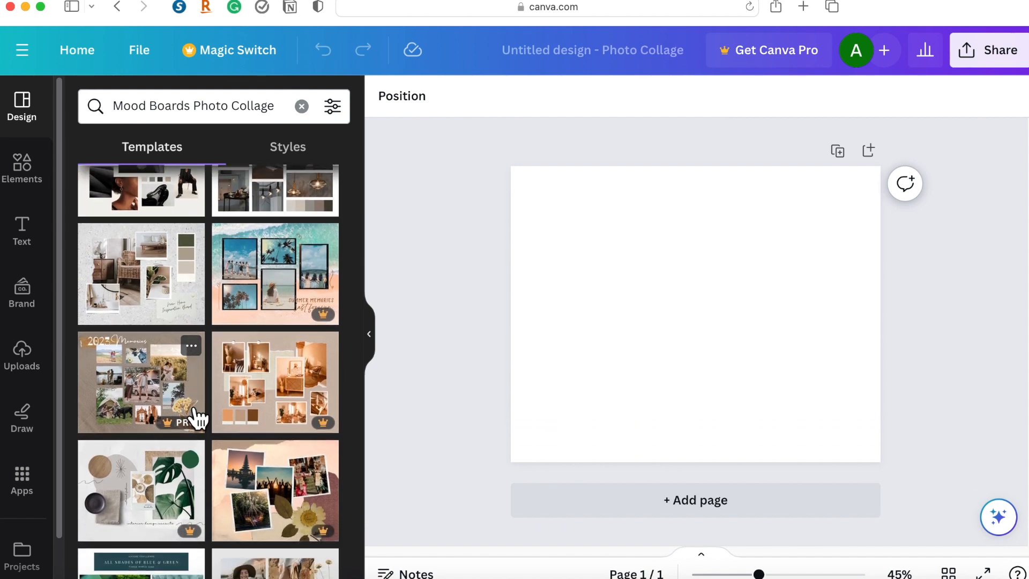
scroll(197, 419, "down", 2)
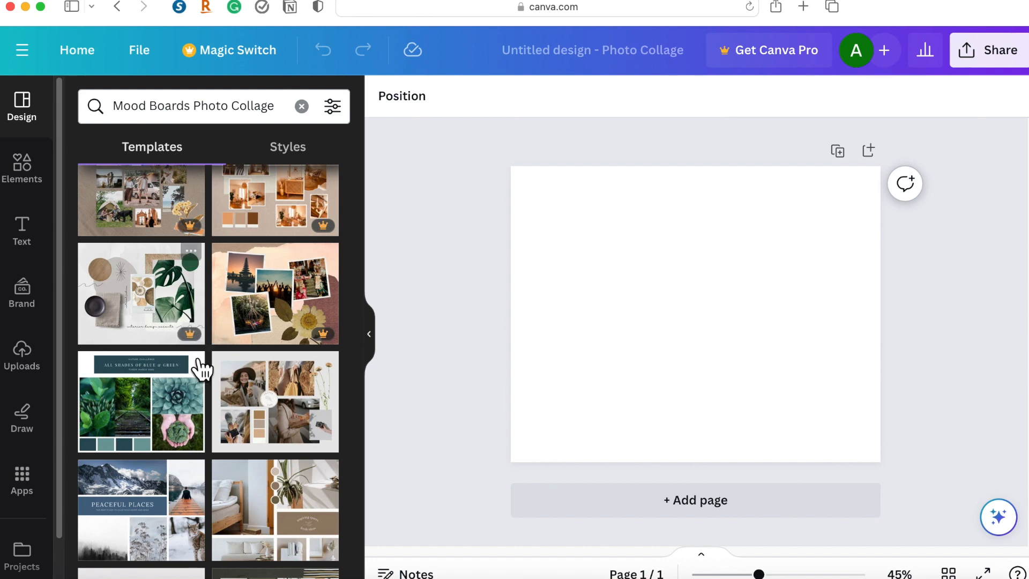
scroll(206, 359, "up", 2)
scroll(210, 378, "up", 5)
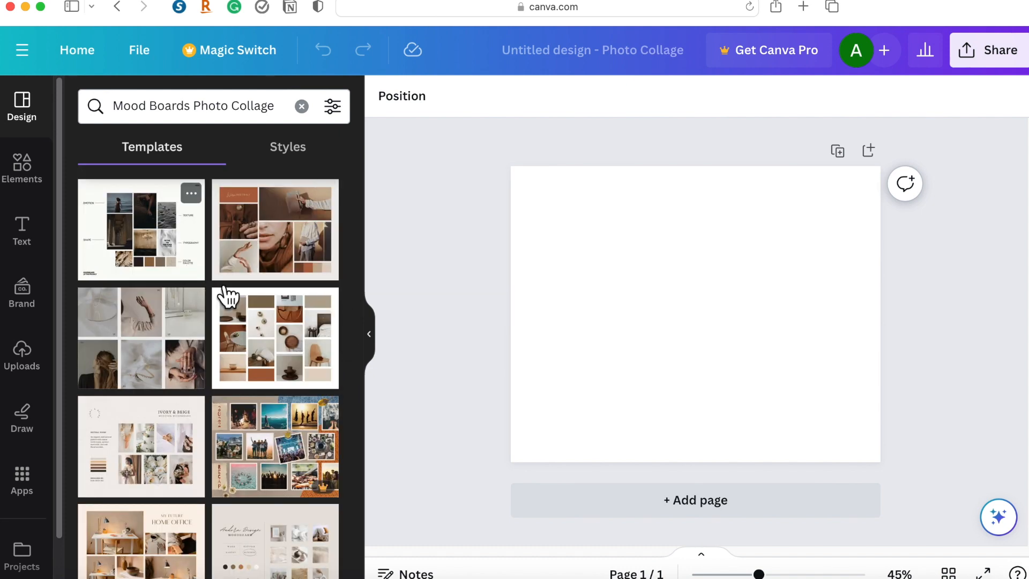
Try the Beige Grey Minimalist Jewelry Brand mood board template on the page, select its second photo, and undo the template.
left_click(144, 342)
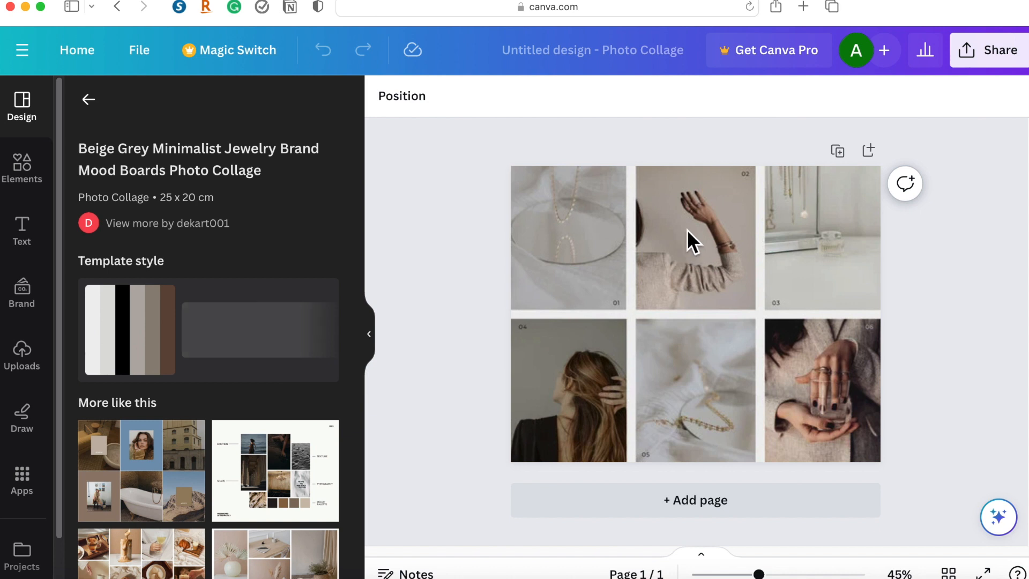
left_click(687, 231)
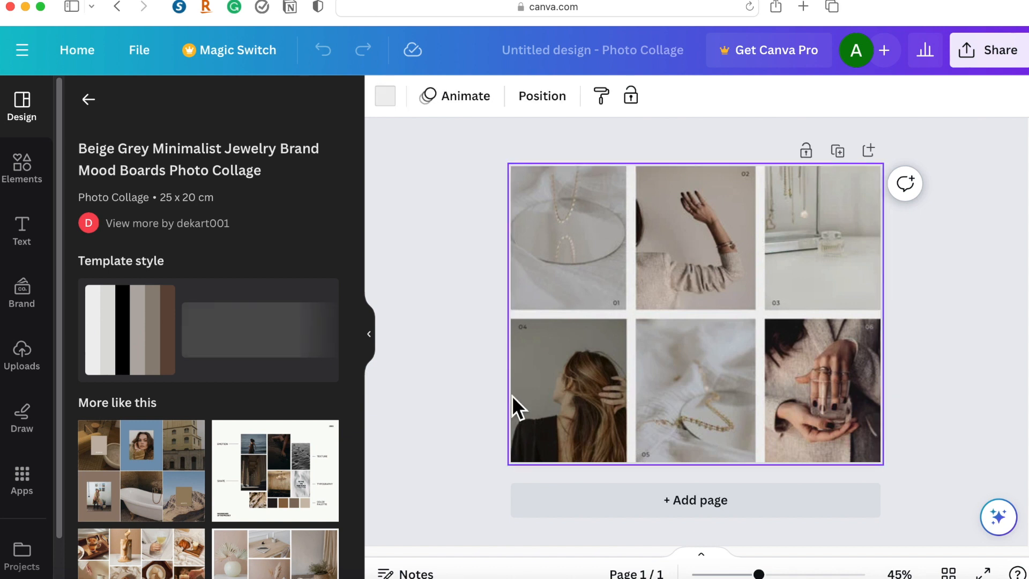
left_click(261, 320)
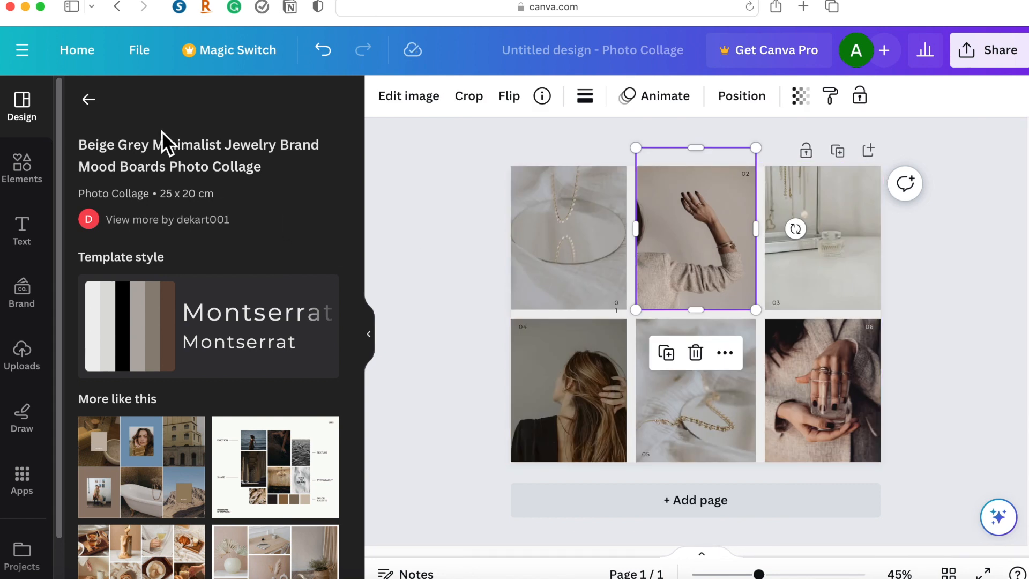
left_click(332, 56)
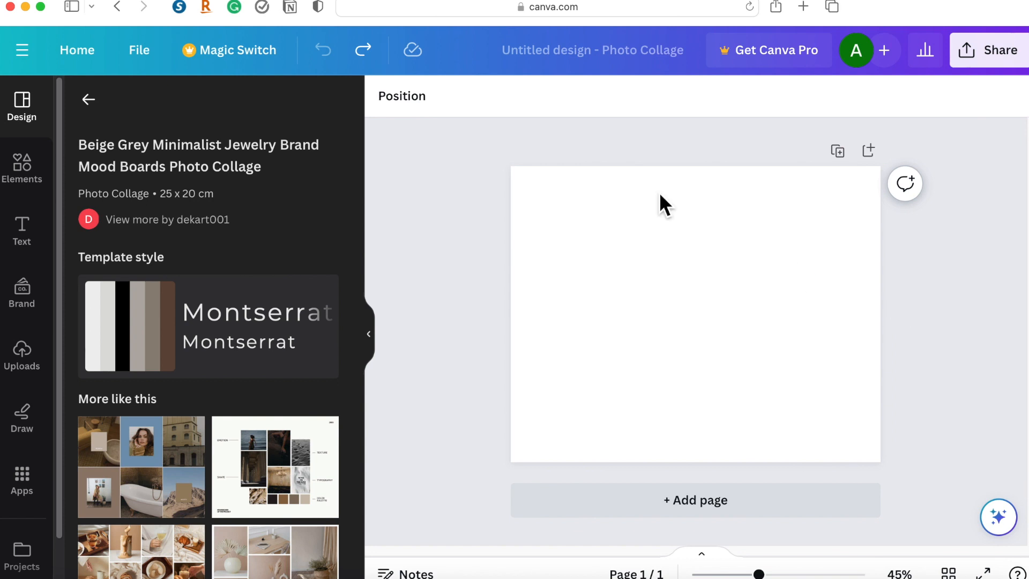
left_click(366, 58)
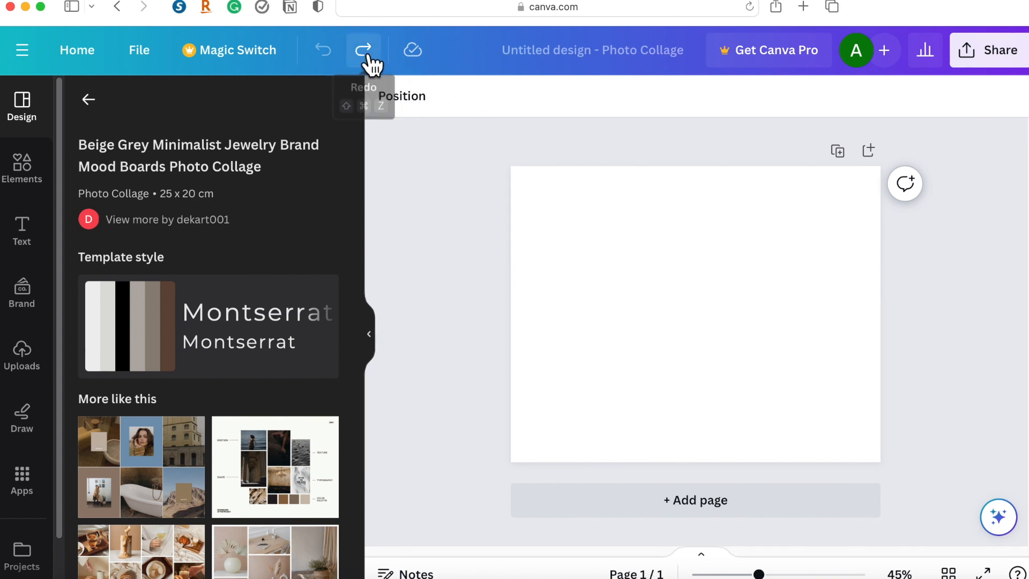
left_click(332, 57)
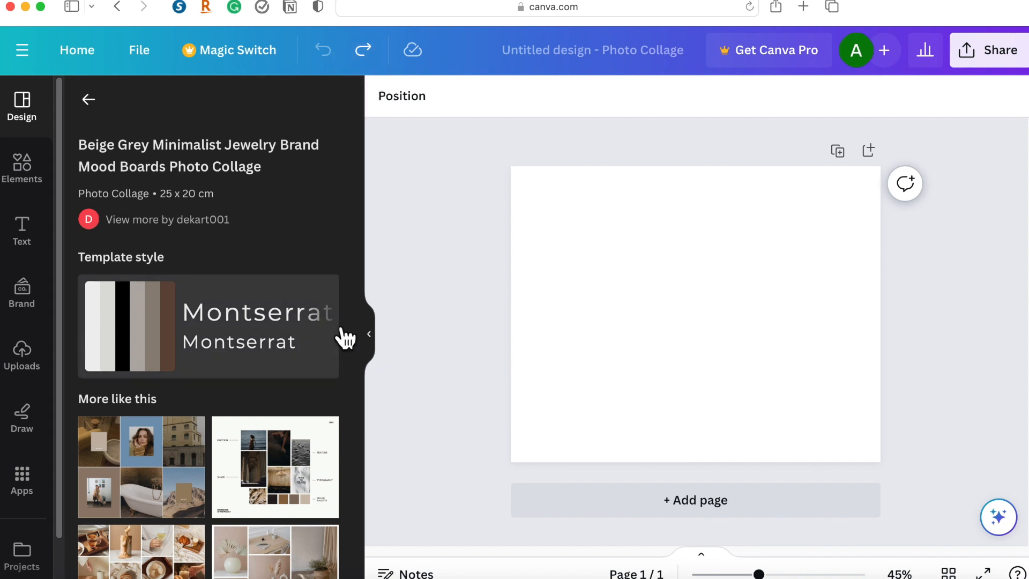
scroll(307, 333, "down", 2)
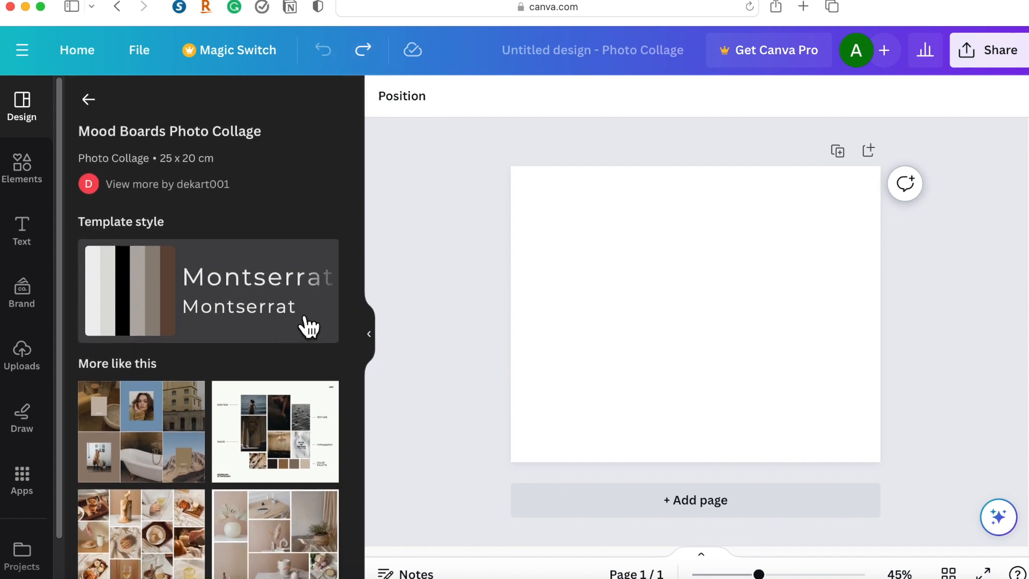
scroll(306, 328, "up", 1)
Try dark grey, violet, light blue and turquoise as solid background colours for the blank page.
left_click(680, 281)
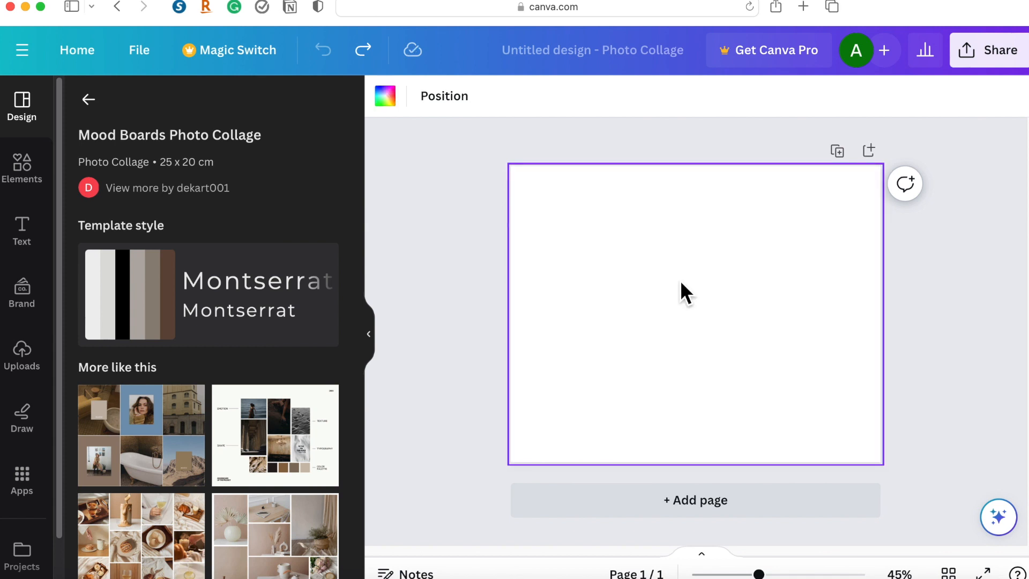
left_click(385, 97)
scroll(204, 257, "down", 3)
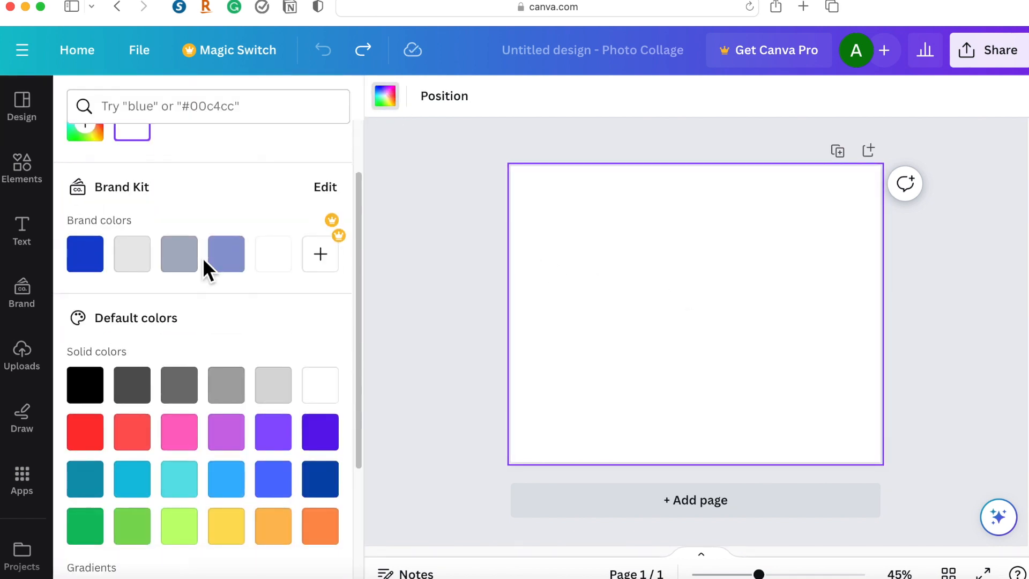
left_click(186, 397)
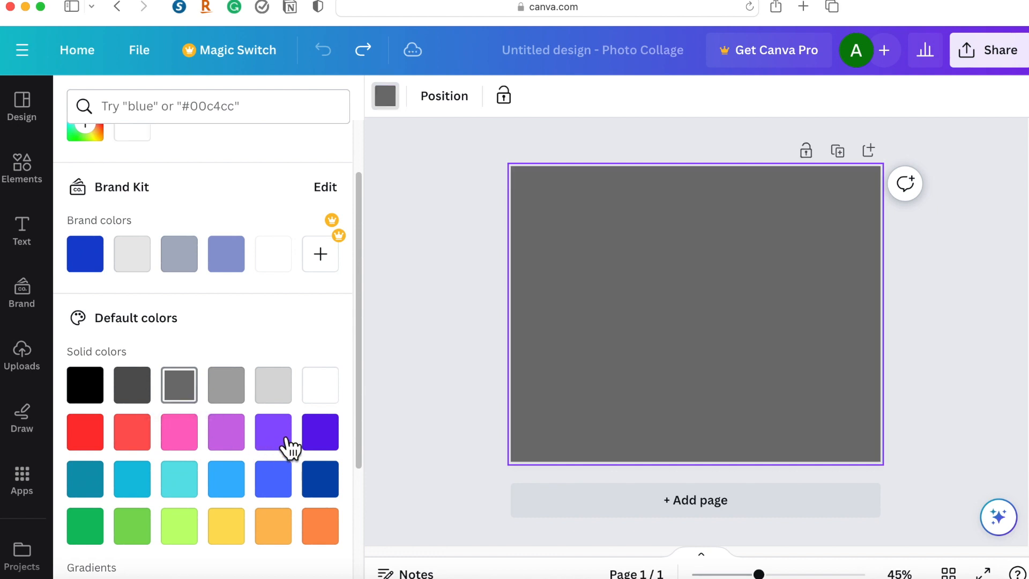
left_click(284, 440)
left_click(224, 480)
left_click(185, 485)
Try pink-yellow, yellow-orange and blue-yellow gradients as the page background, and set it back to white.
scroll(193, 496, "down", 5)
left_click(287, 516)
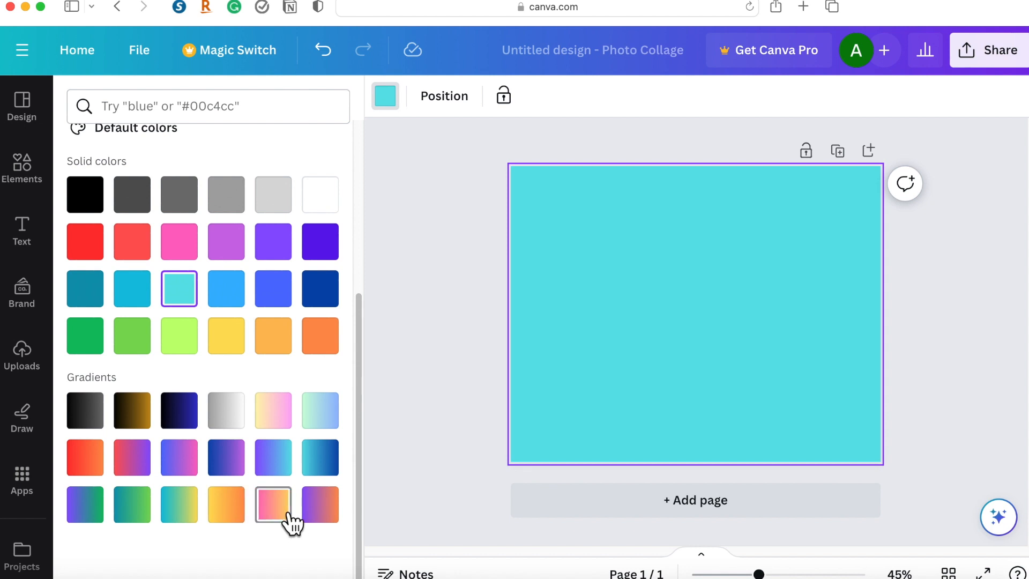
left_click(227, 515)
left_click(199, 512)
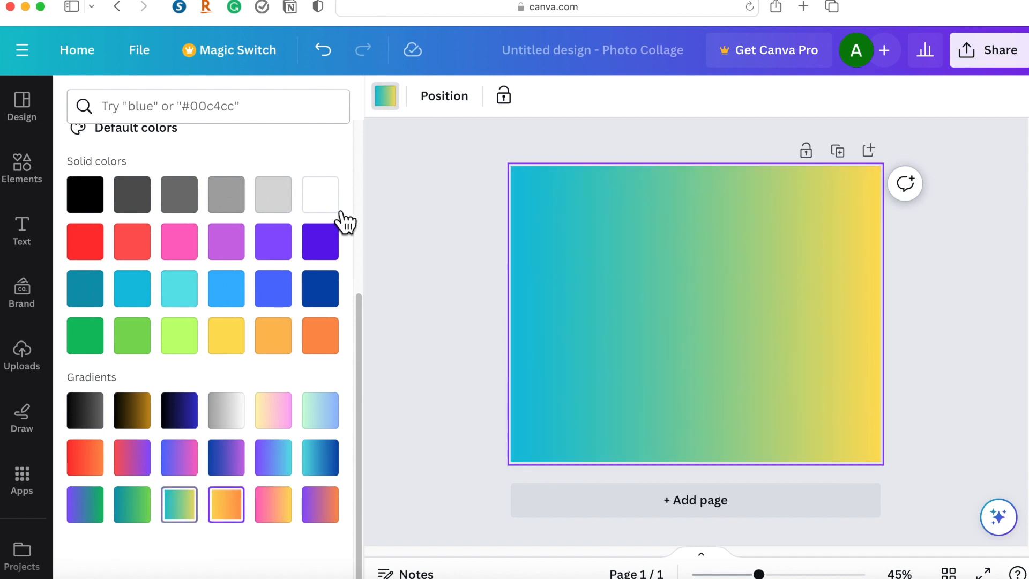
left_click(338, 211)
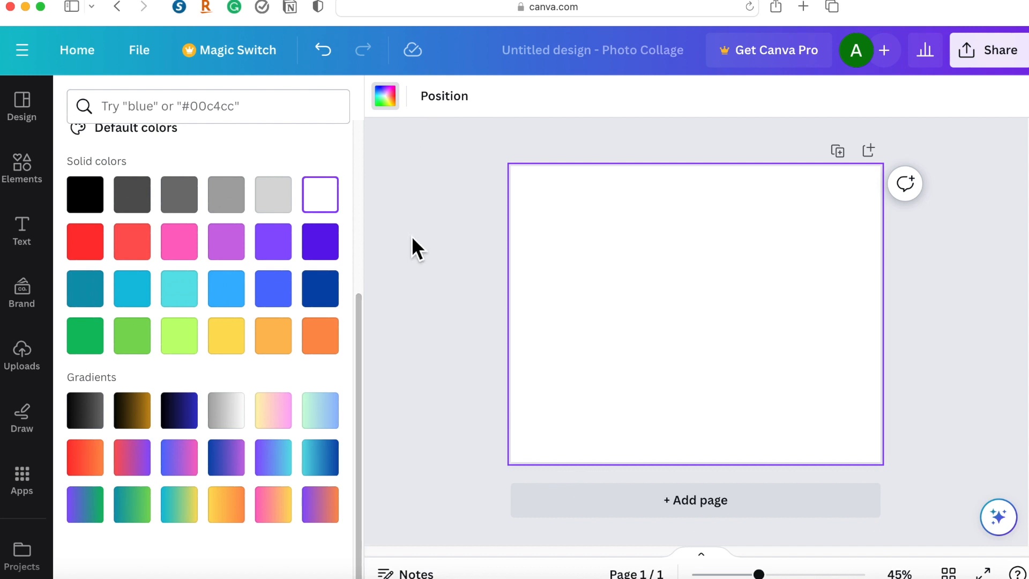
Add the recently used pastel gradient image from the elements library and place it in the page's upper-left corner.
left_click(38, 177)
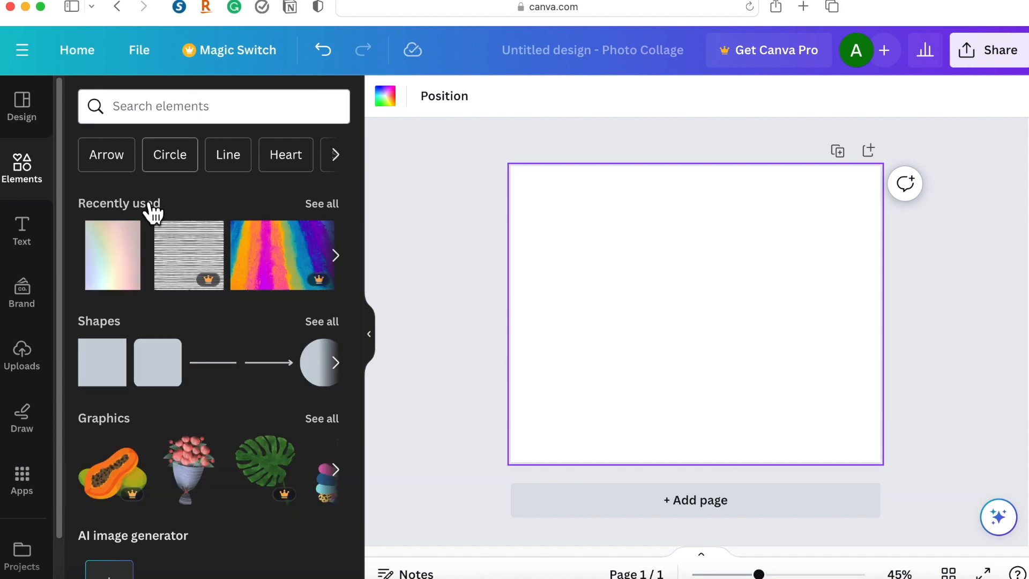
left_click(124, 266)
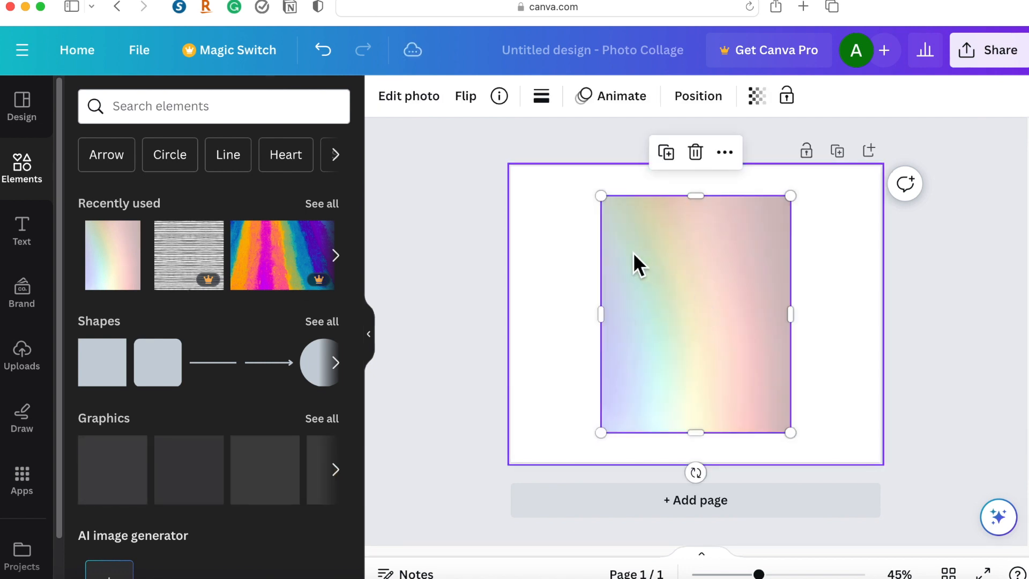
left_click_drag(636, 264, 546, 212)
left_click_drag(676, 269, 676, 291)
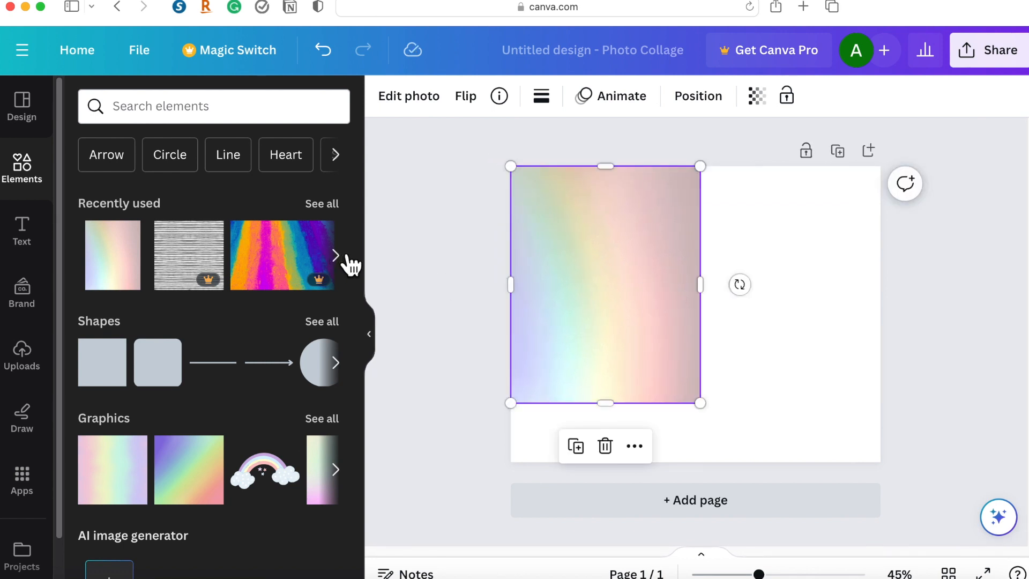
Add the diagonal rainbow gradient graphic in the page's lower-right corner and look through further suggested graphics.
left_click(200, 488)
left_click_drag(745, 371, 806, 397)
left_click(338, 470)
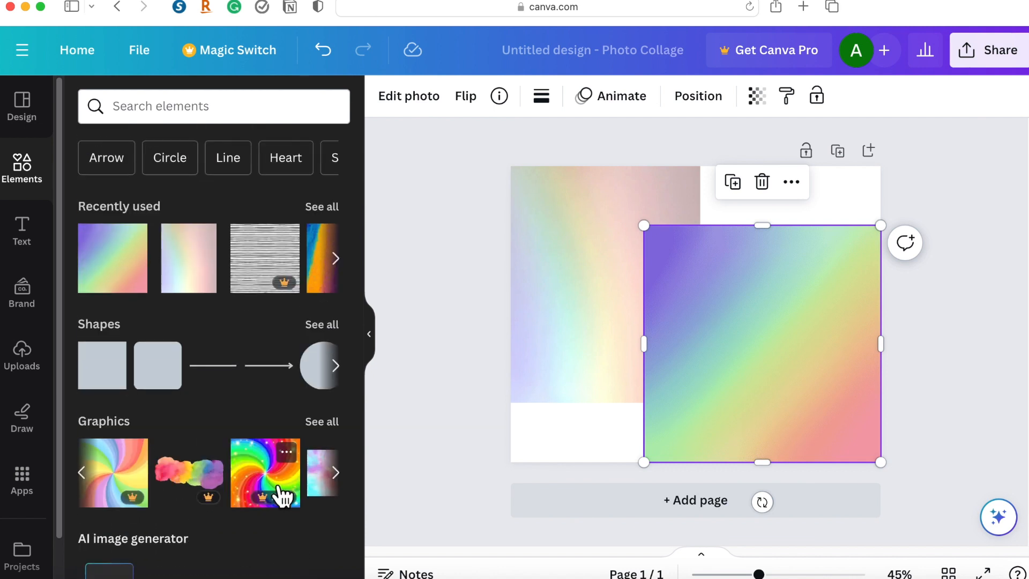
Search the elements library for "Las Vegas background" from the recent searches, and replace that search with "beach".
left_click(165, 120)
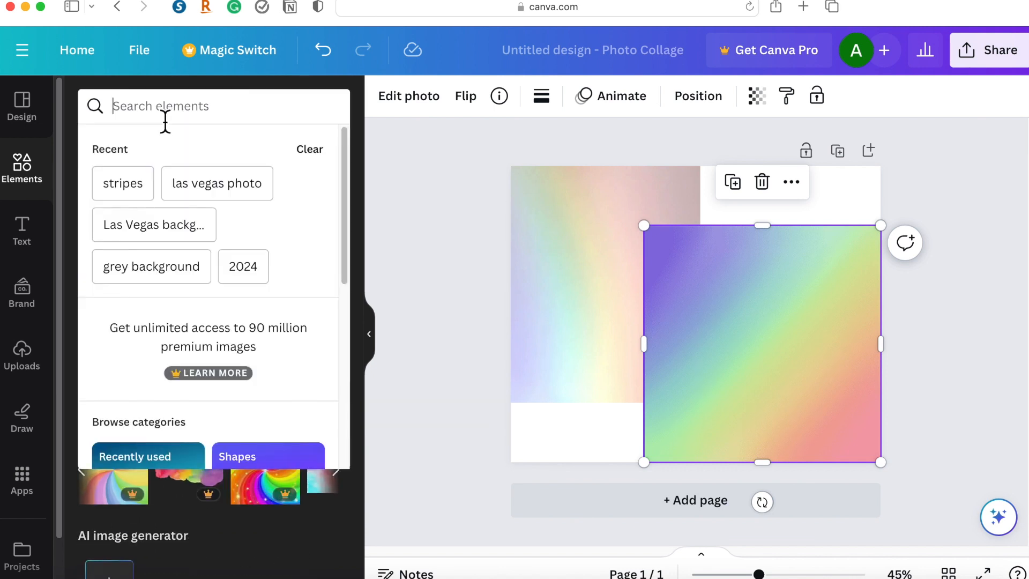
left_click(152, 225)
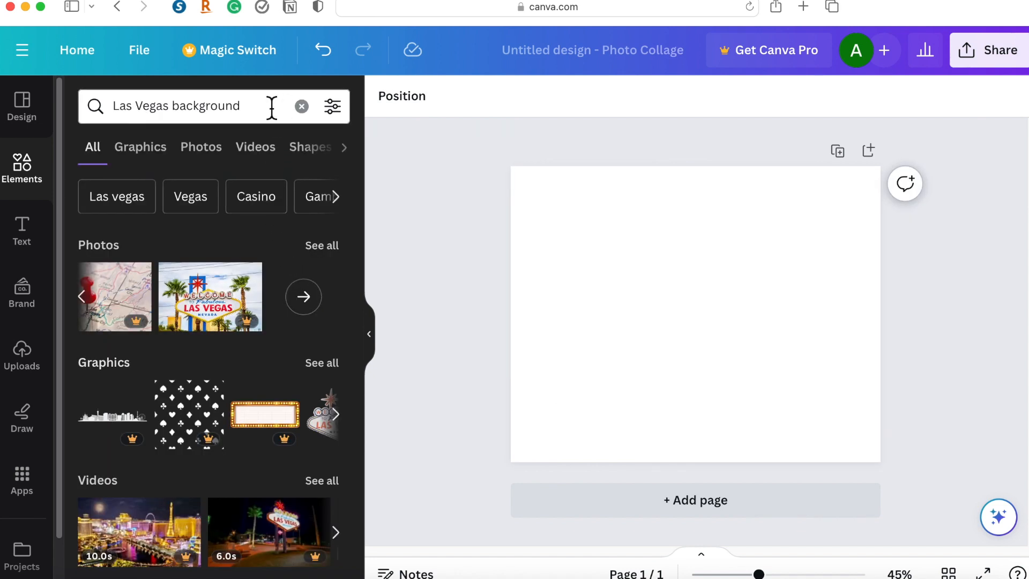
left_click_drag(271, 106, 95, 106)
type("beach")
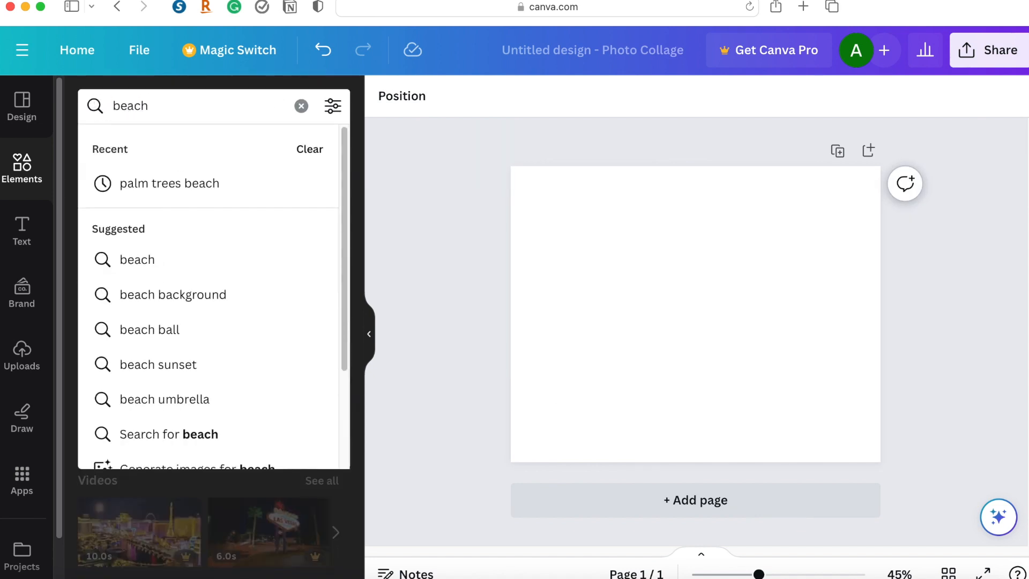
key("Return")
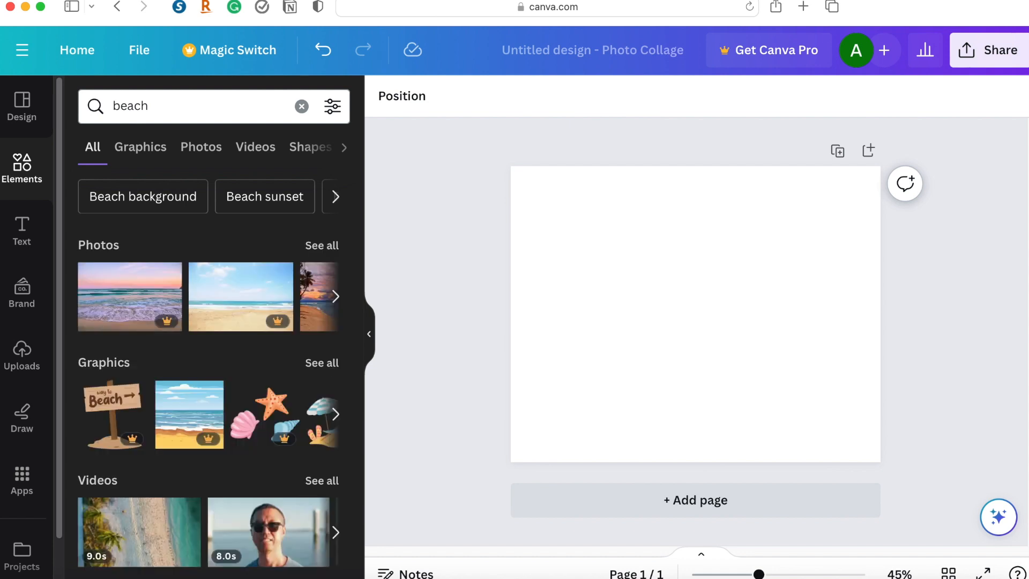
Look through the beach photos and add the overhead shot of waves on orange sand to the page.
scroll(260, 335, "down", 2)
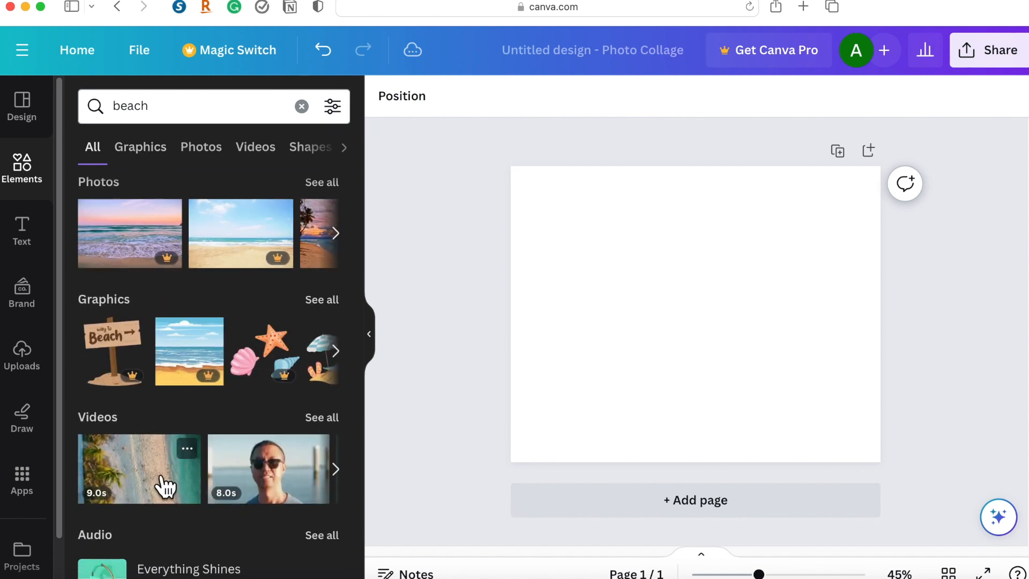
scroll(163, 477, "up", 2)
left_click(342, 302)
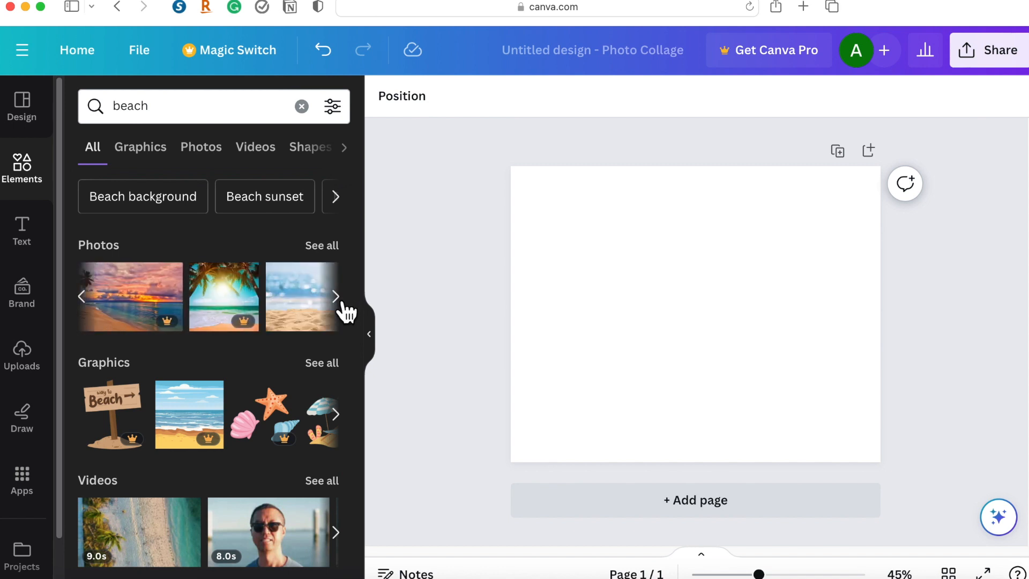
left_click(336, 296)
left_click(337, 297)
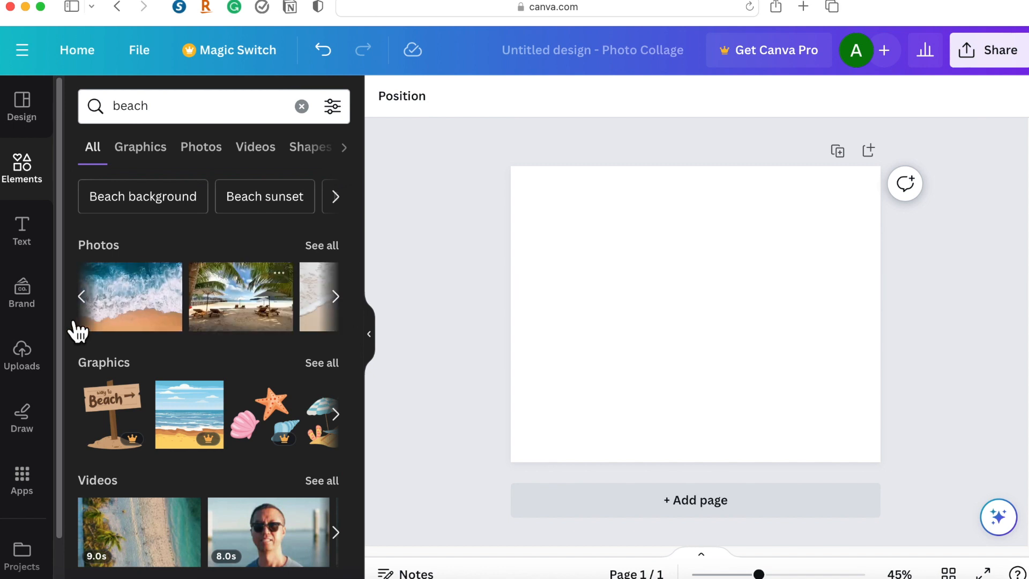
left_click_drag(626, 268, 626, 268)
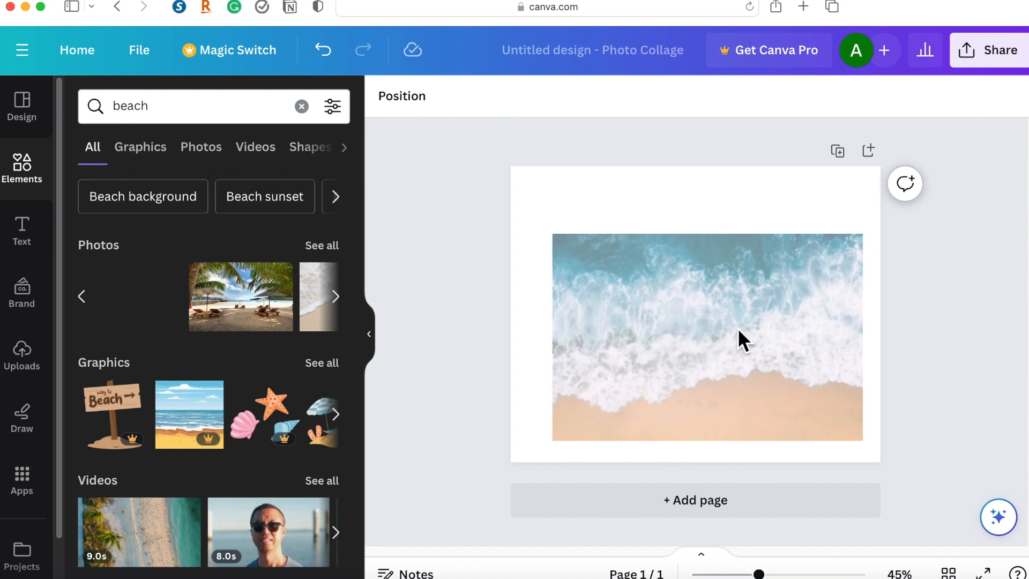
left_click_drag(726, 335, 713, 358)
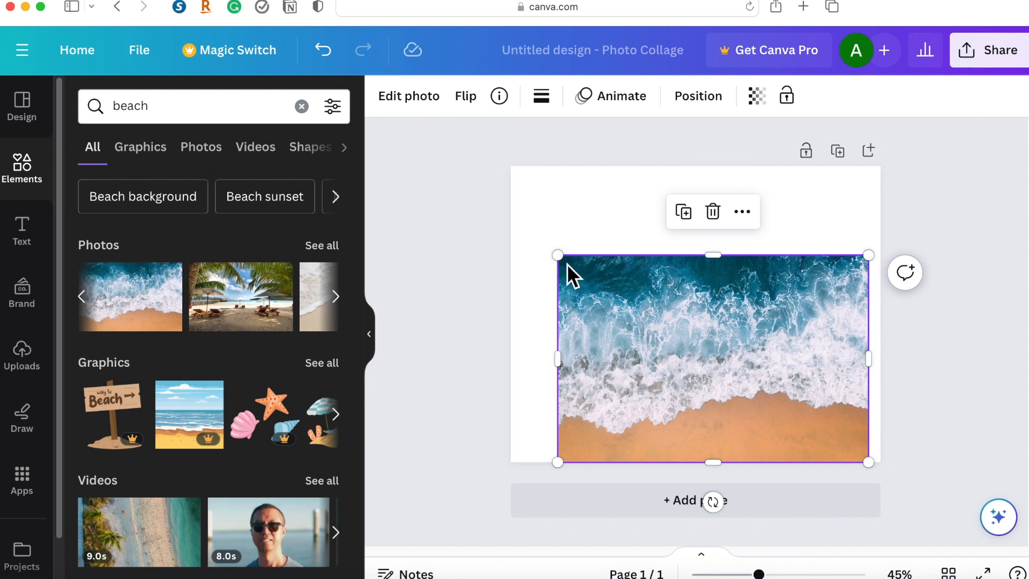
Enlarge the wave photo from the page's upper-left corner and crop its right side so it fills the whole page.
left_click_drag(536, 196, 544, 200)
left_click_drag(674, 336, 683, 274)
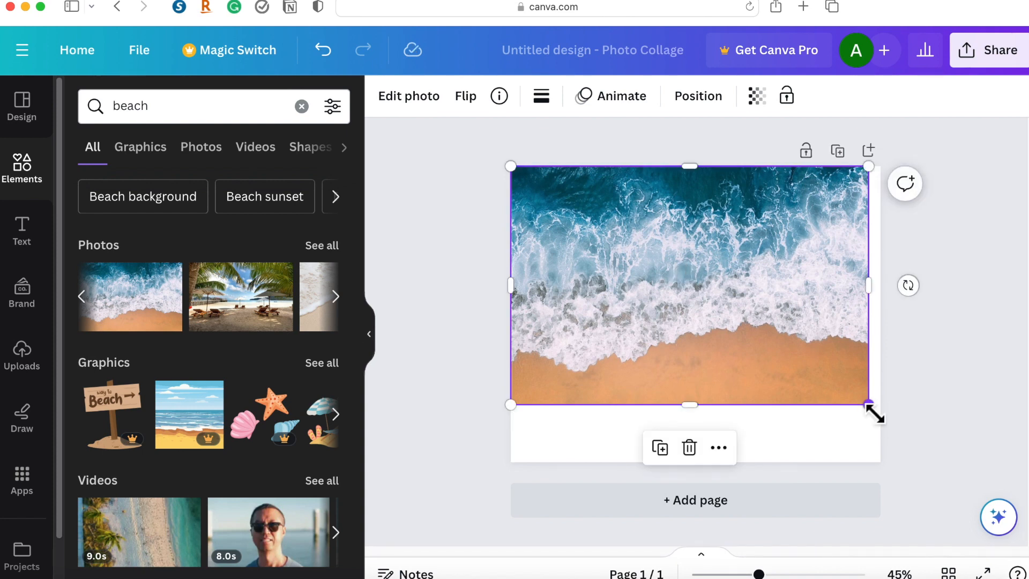
left_click_drag(879, 427, 942, 501)
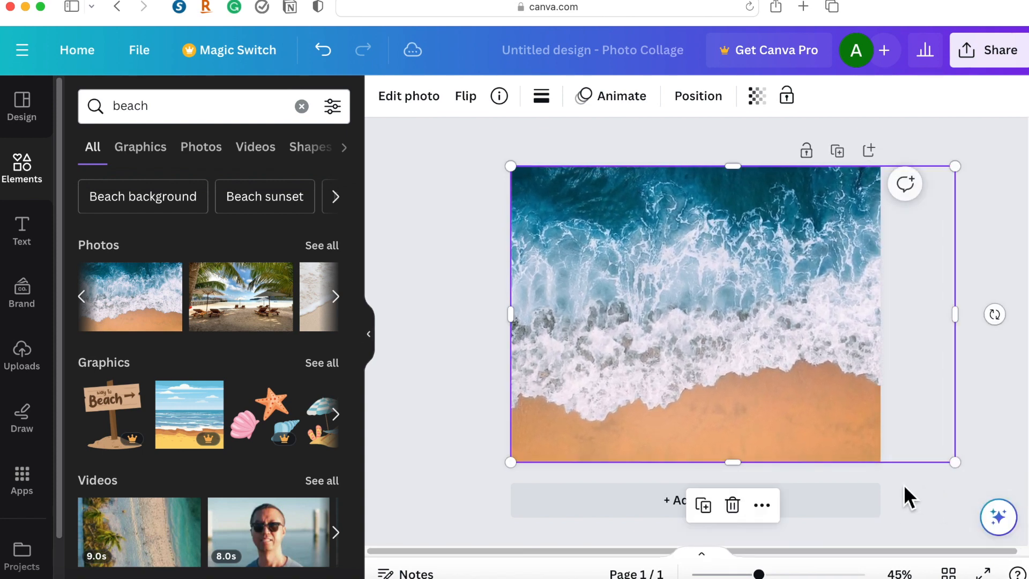
left_click_drag(884, 320, 891, 317)
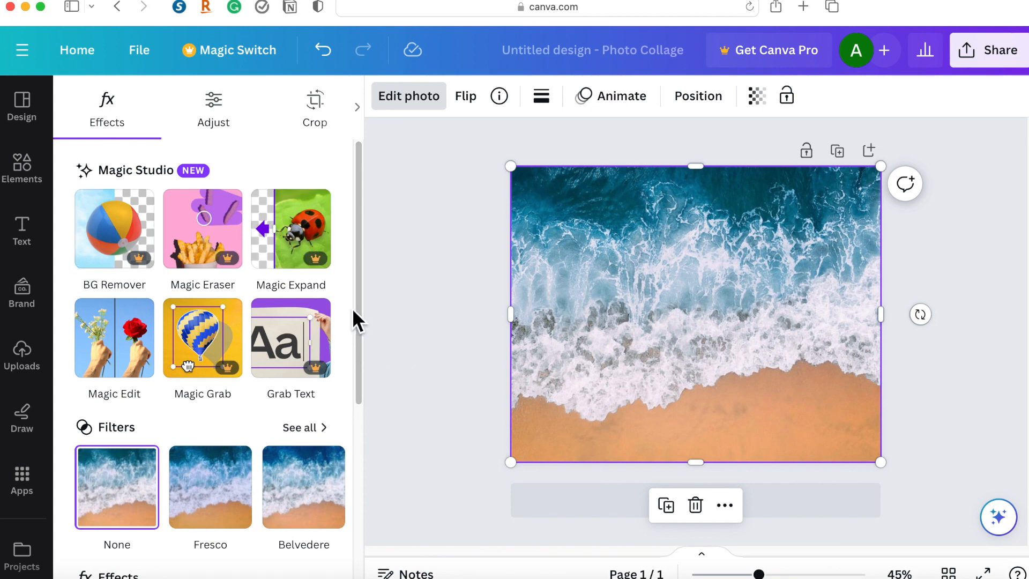
Examine the photo editing options for the wave photo, including Magic Studio, Filters and Effects.
left_click_drag(359, 290, 361, 465)
scroll(358, 426, "up", 5)
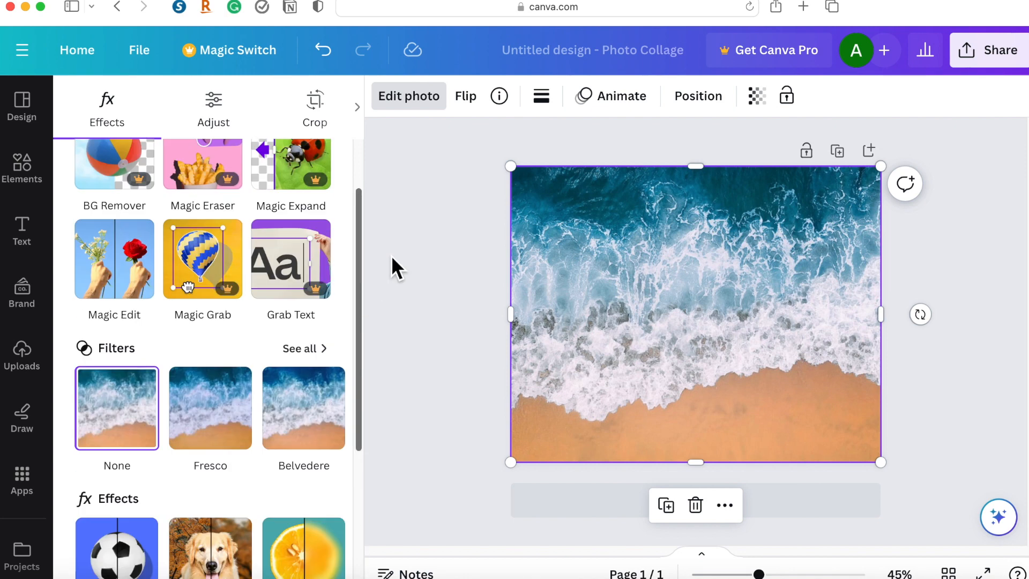
left_click_drag(361, 377, 362, 469)
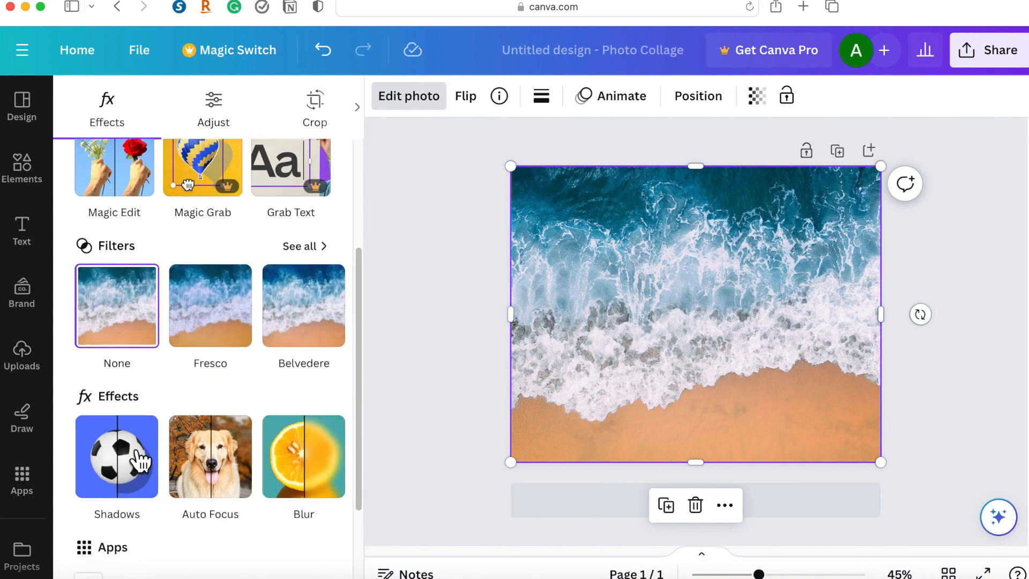
left_click_drag(359, 422, 385, 262)
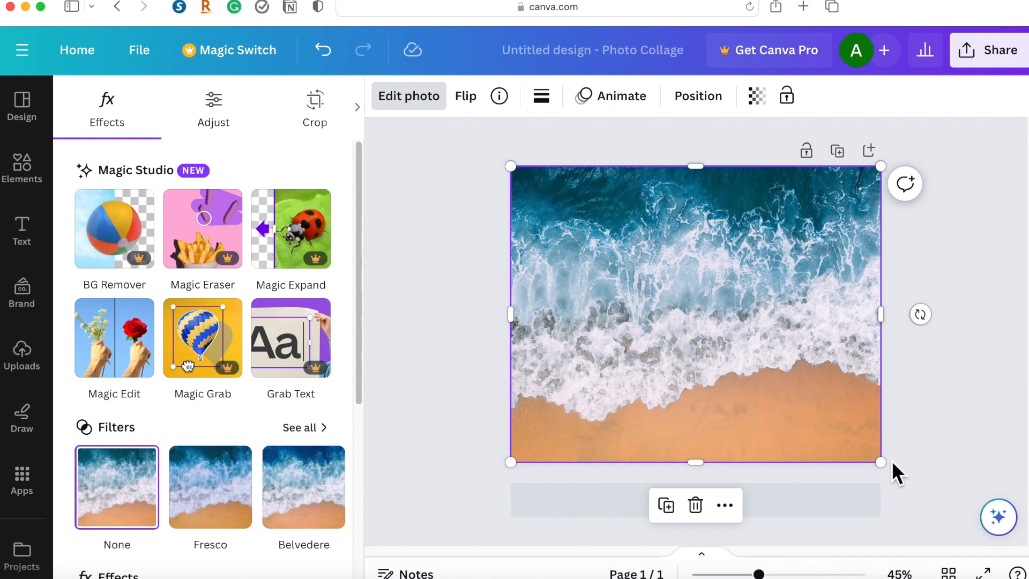
Shrink the wave photo to about a third of the page width, keeping it in the page's upper-left corner.
left_click_drag(884, 471, 630, 299)
left_click(666, 404)
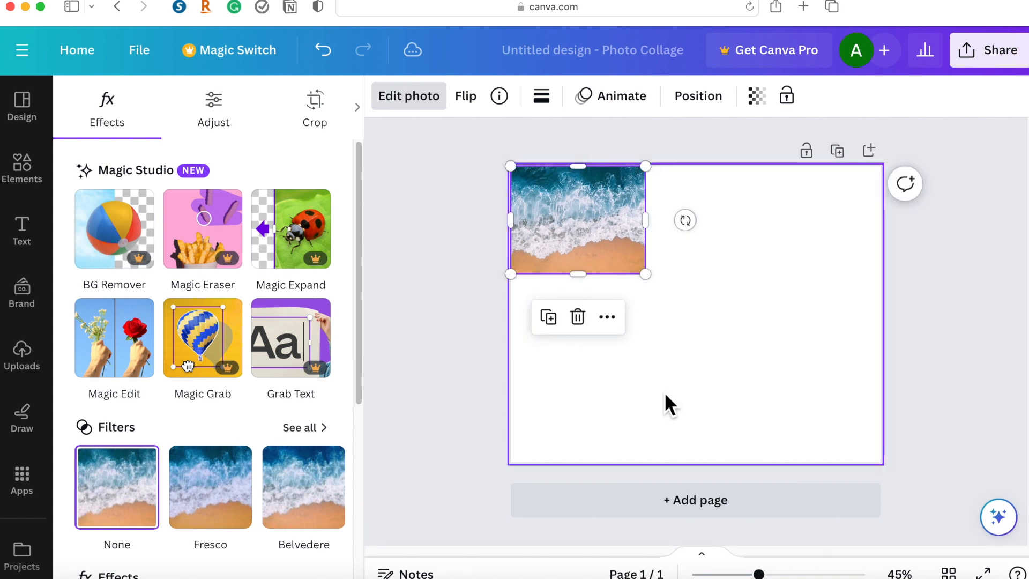
left_click(567, 263)
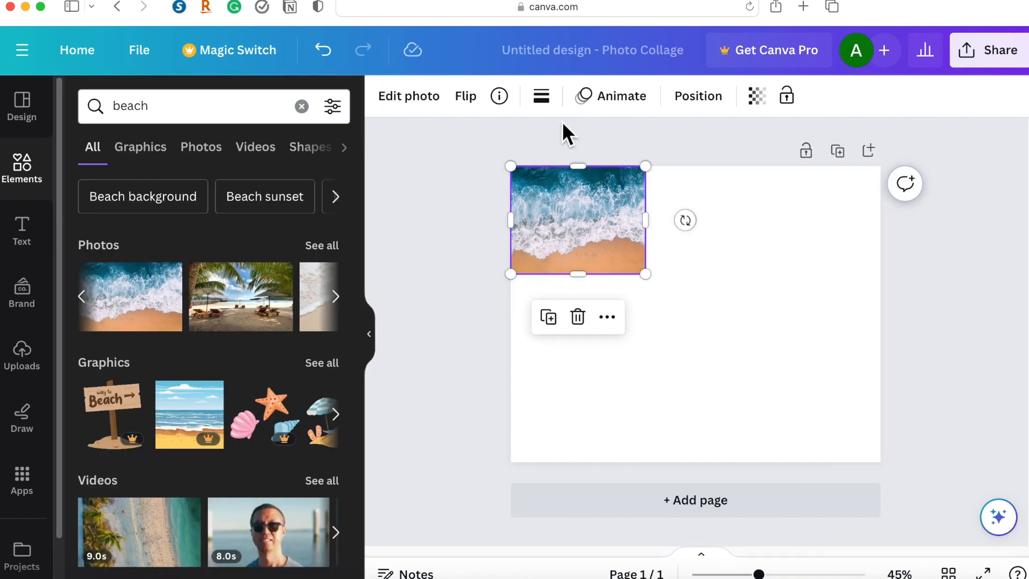
Try a solid black border with weight 6 on the wave photo, and undo it.
left_click(552, 103)
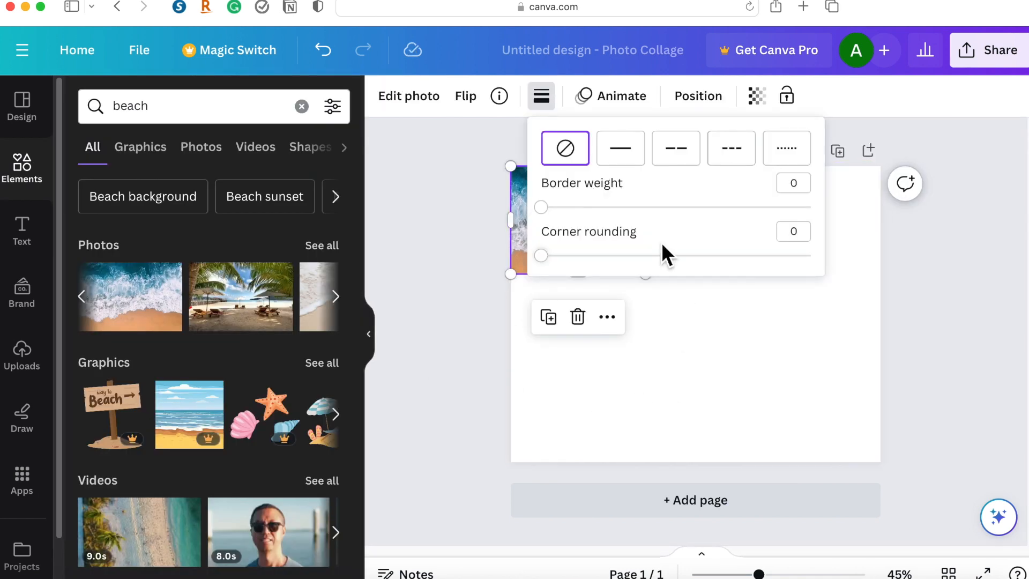
left_click_drag(541, 208, 569, 211)
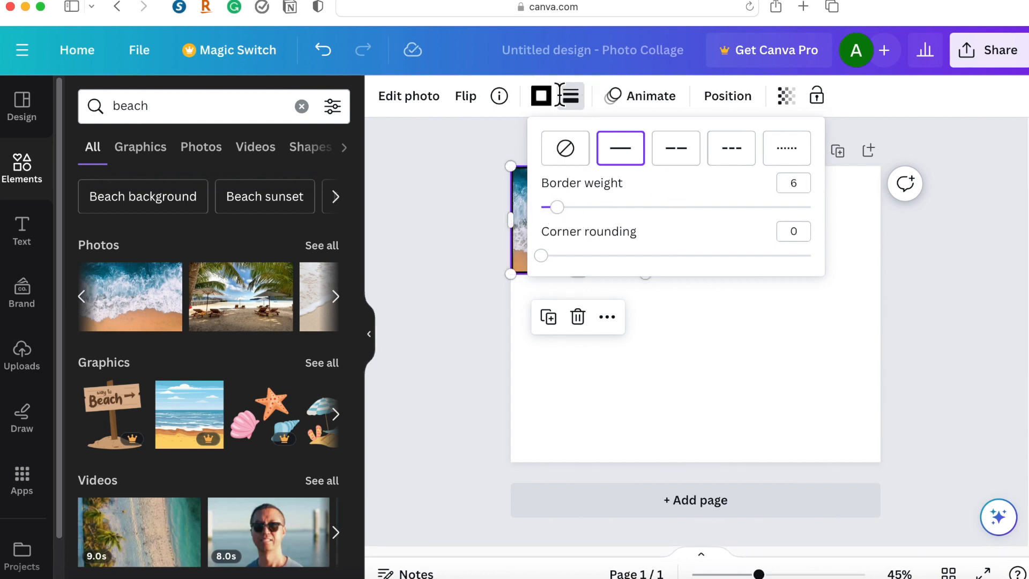
left_click(549, 111)
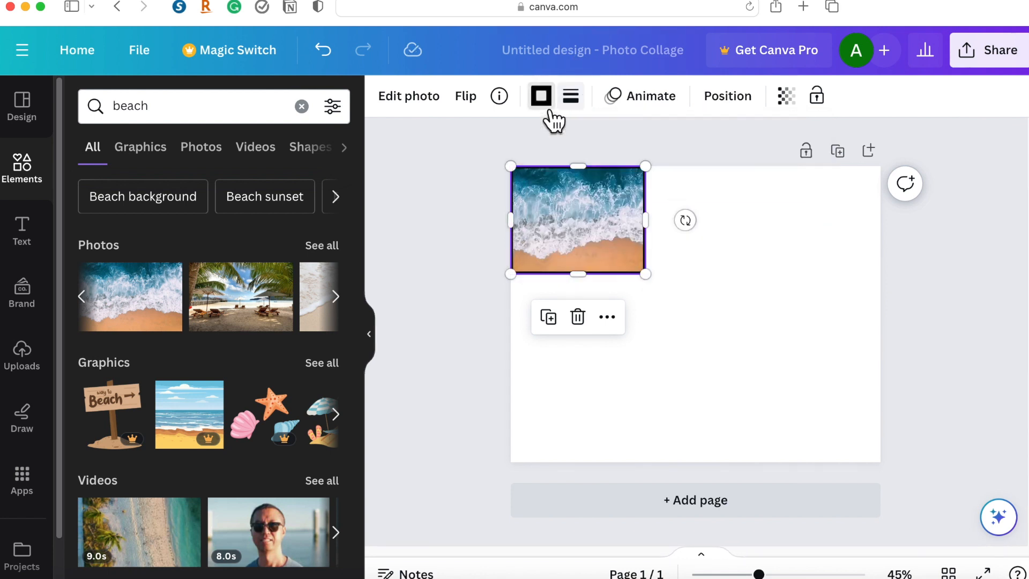
left_click(575, 107)
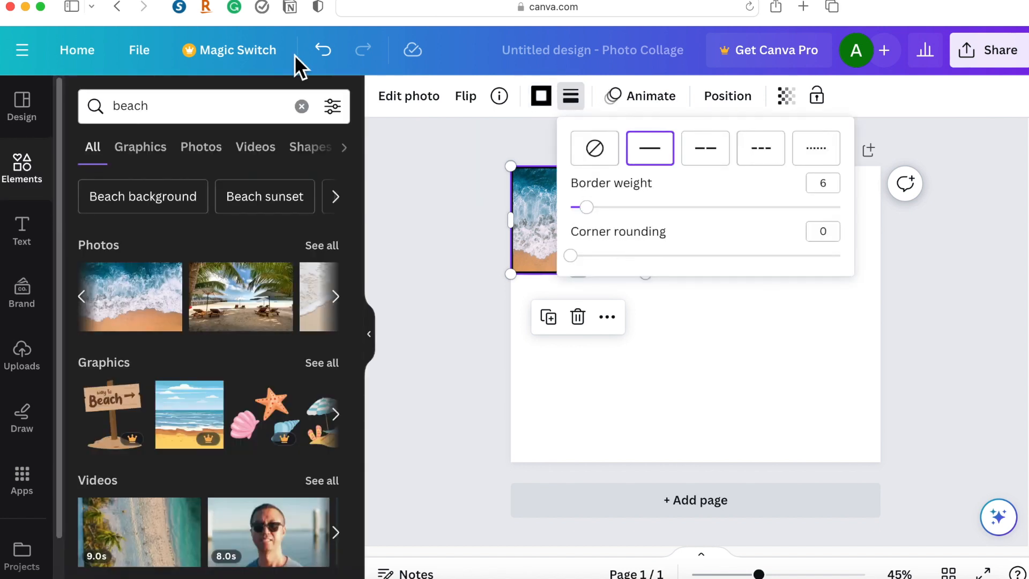
left_click(322, 50)
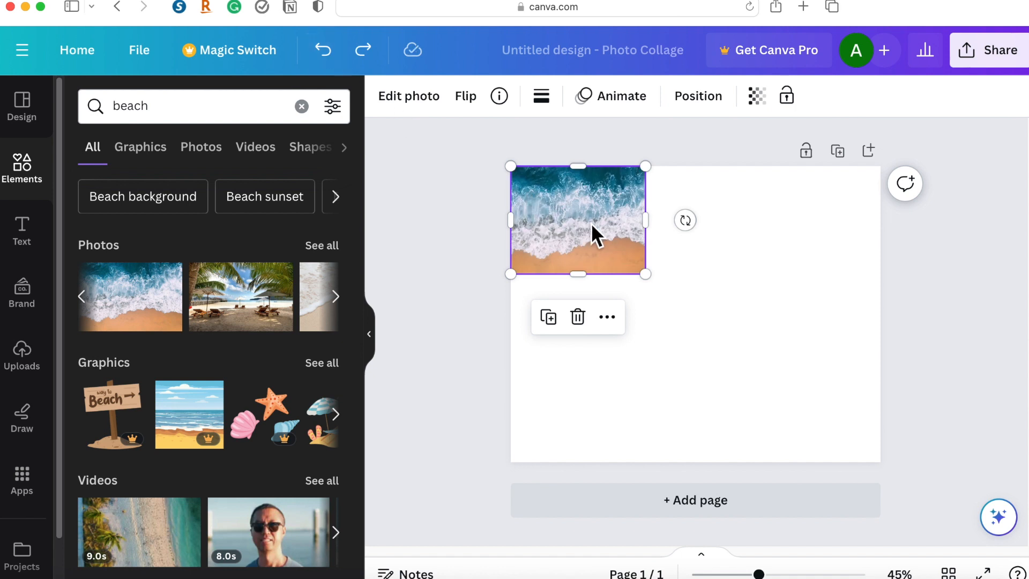
Delete the wave photo from the page and search the elements library for "heart".
key("Delete")
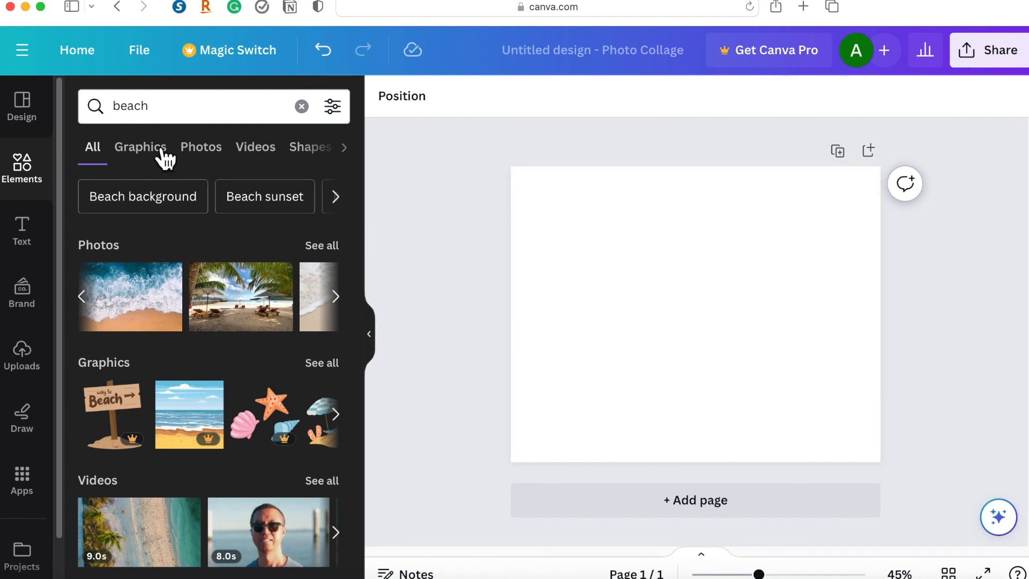
left_click(302, 106)
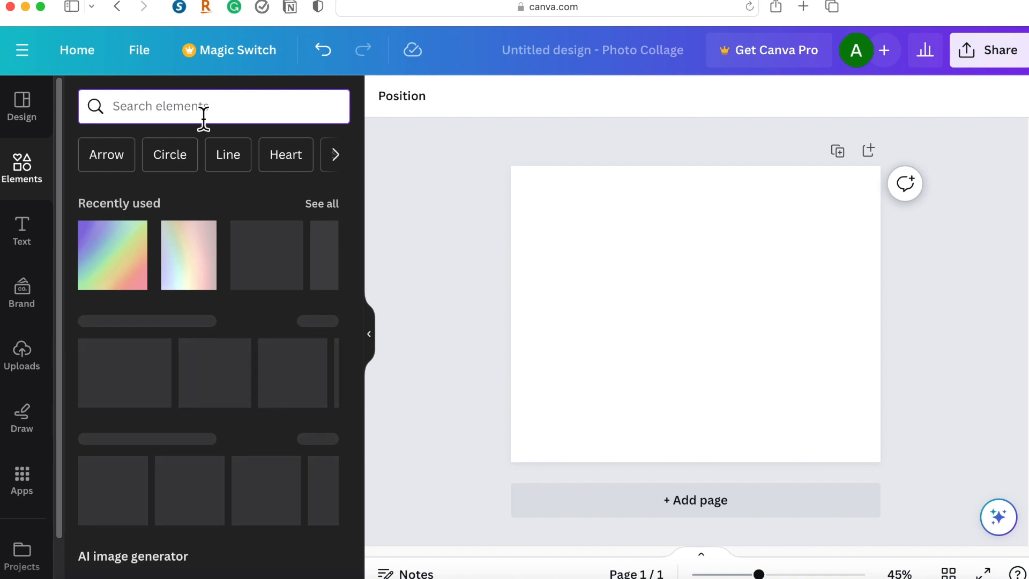
type("heart")
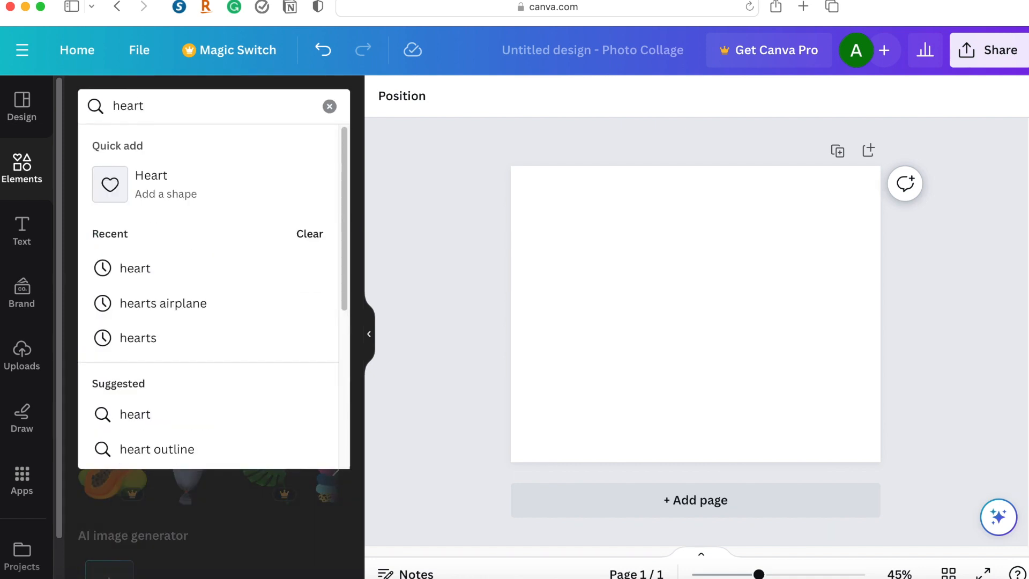
key("Return")
Place the pink scribbled heart graphic at a reduced size in the page's lower-left area, and delete it.
scroll(235, 410, "down", 1)
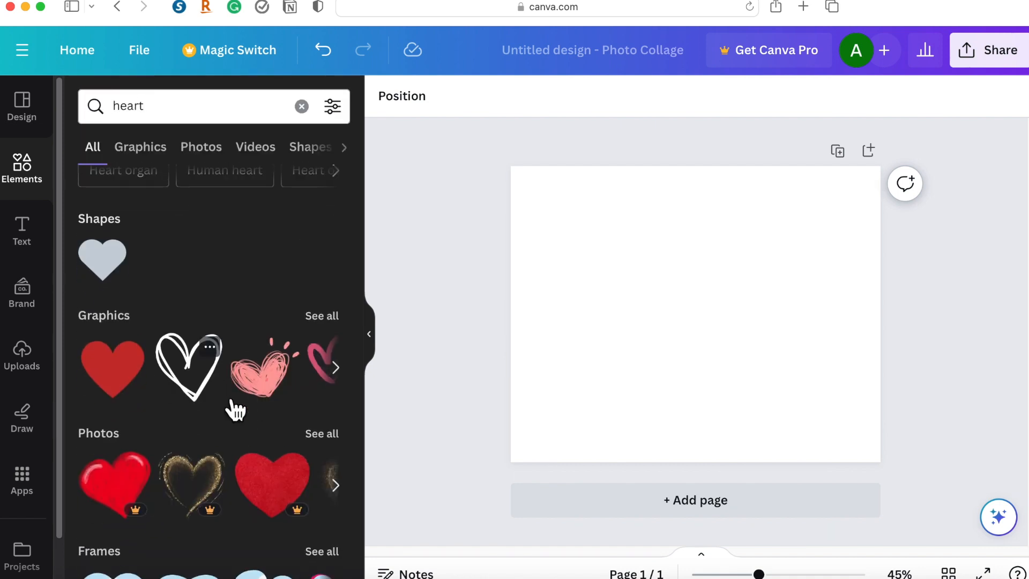
left_click_drag(515, 302, 620, 307)
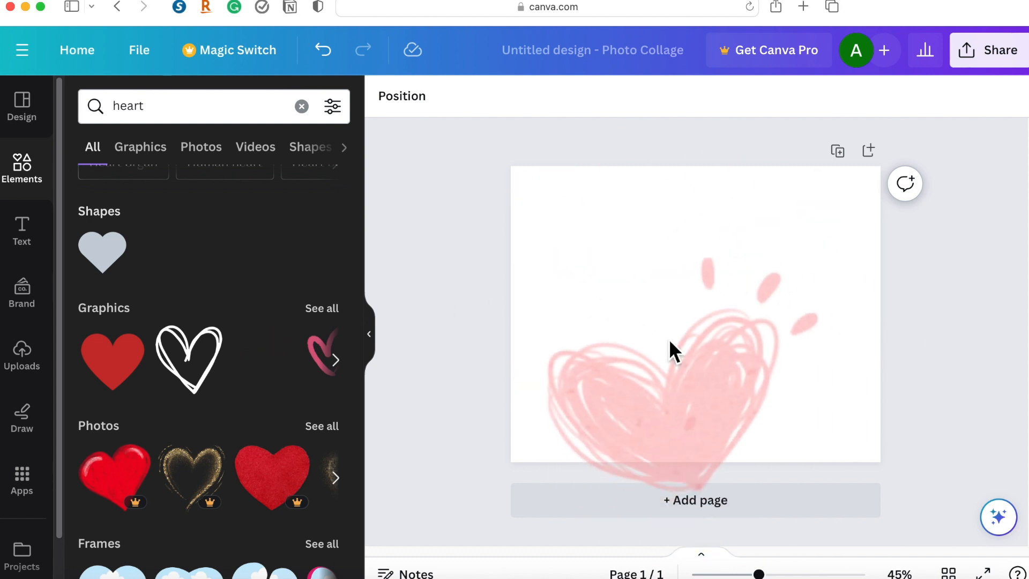
left_click_drag(796, 353, 798, 355)
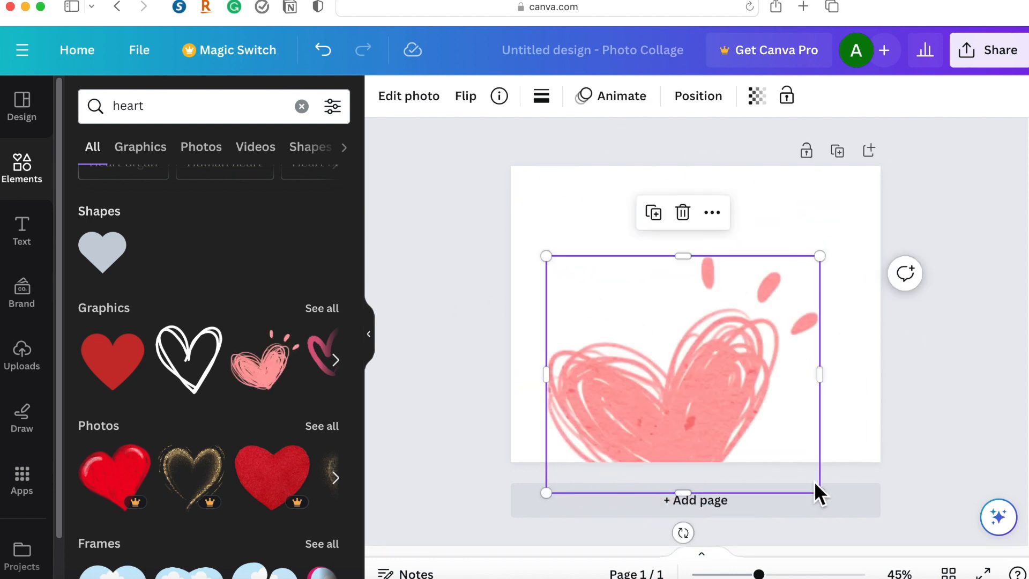
left_click_drag(825, 500, 703, 377)
left_click_drag(634, 333, 602, 394)
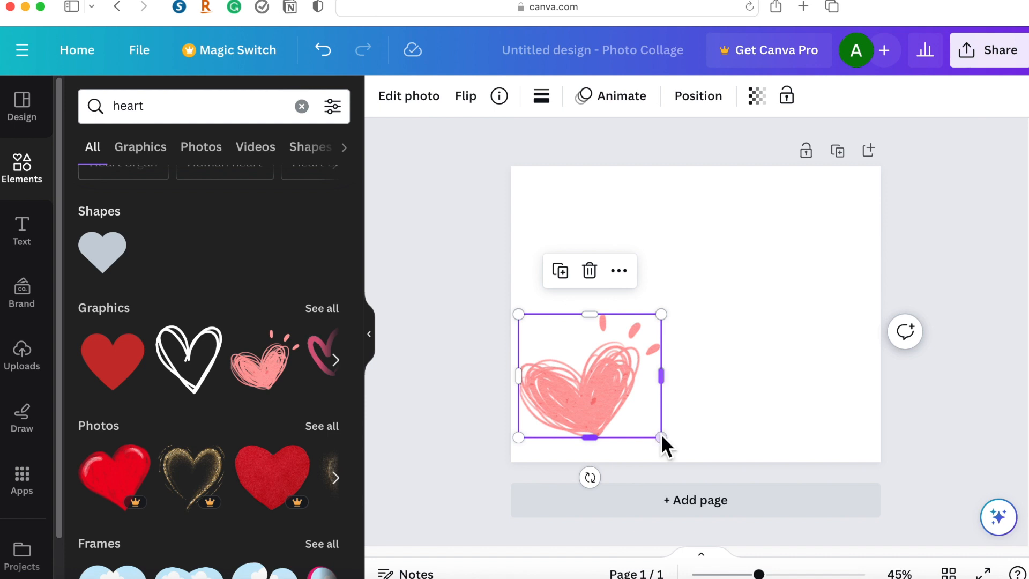
key("Delete")
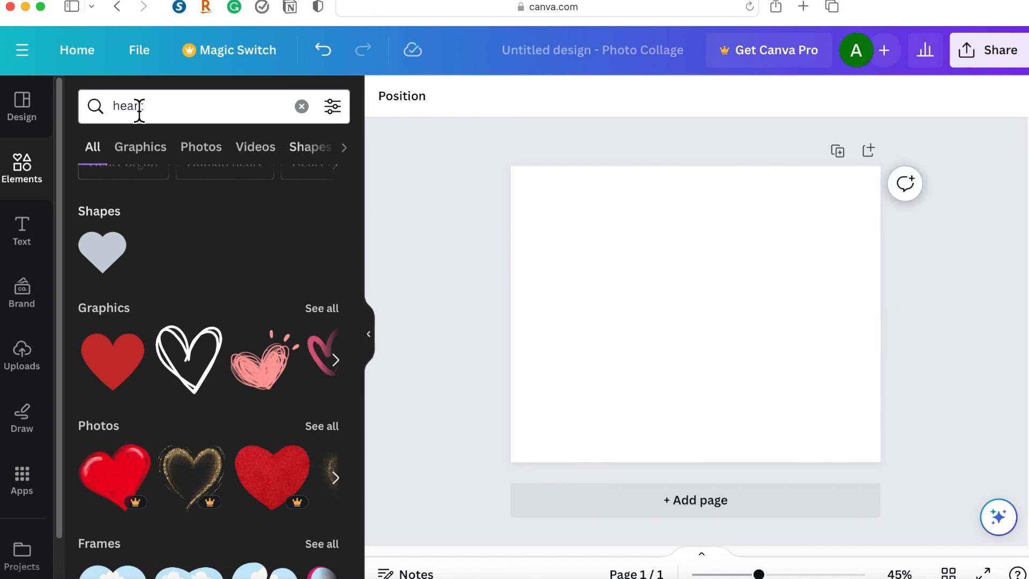
Look through the available text styles, recently used text designs and font combinations.
left_click(32, 244)
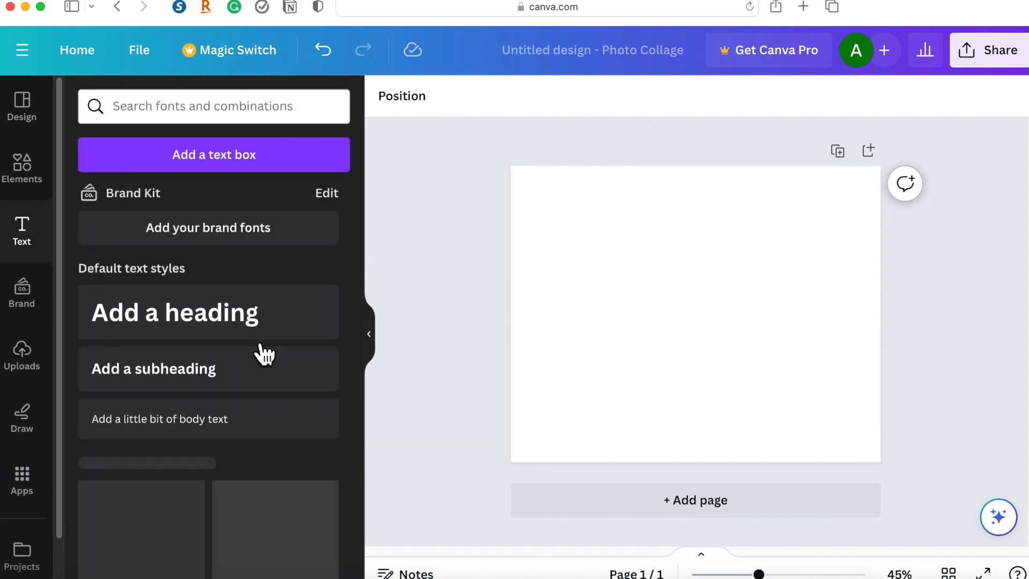
scroll(273, 305, "down", 1)
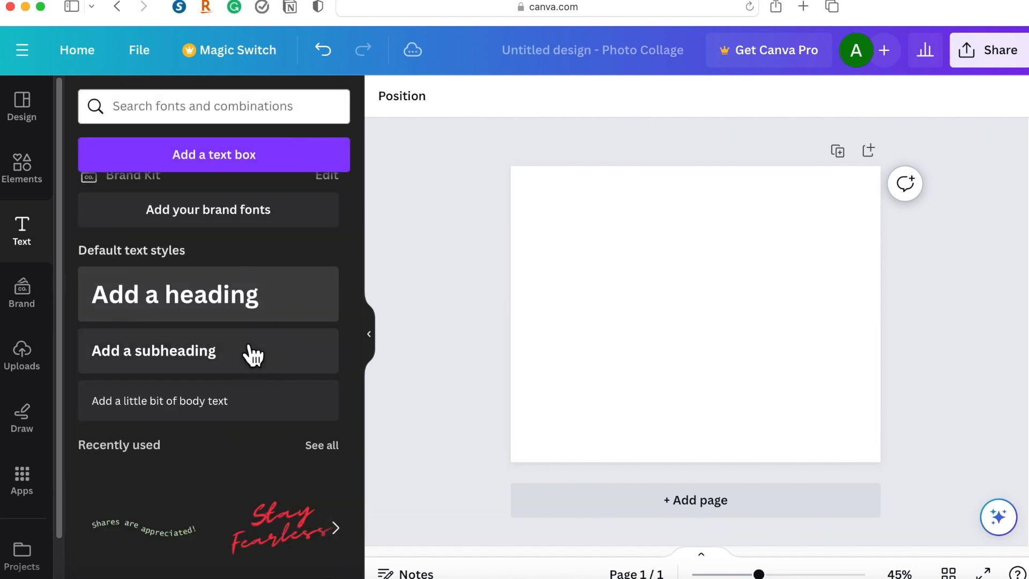
scroll(249, 354, "down", 5)
scroll(229, 393, "up", 2)
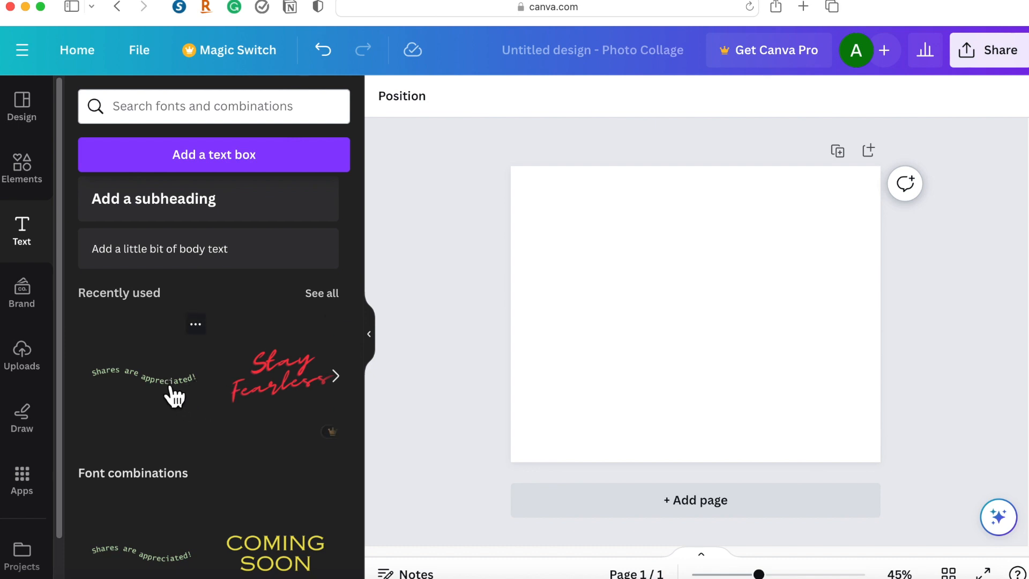
scroll(127, 277, "up", 5)
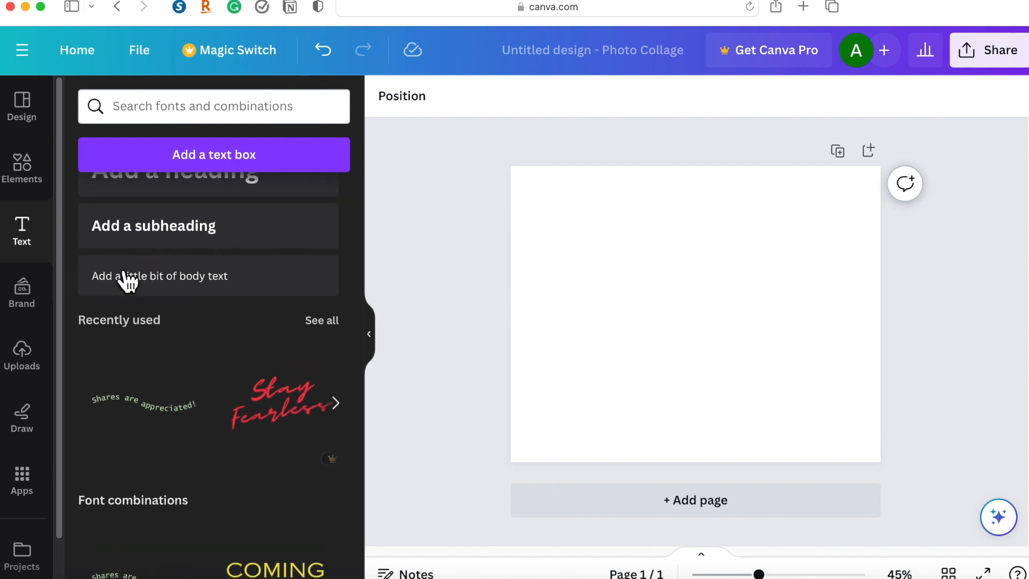
Clear the "heart" elements search, add the recently used pastel gradient image, and make it cover the whole page as the background.
left_click(33, 170)
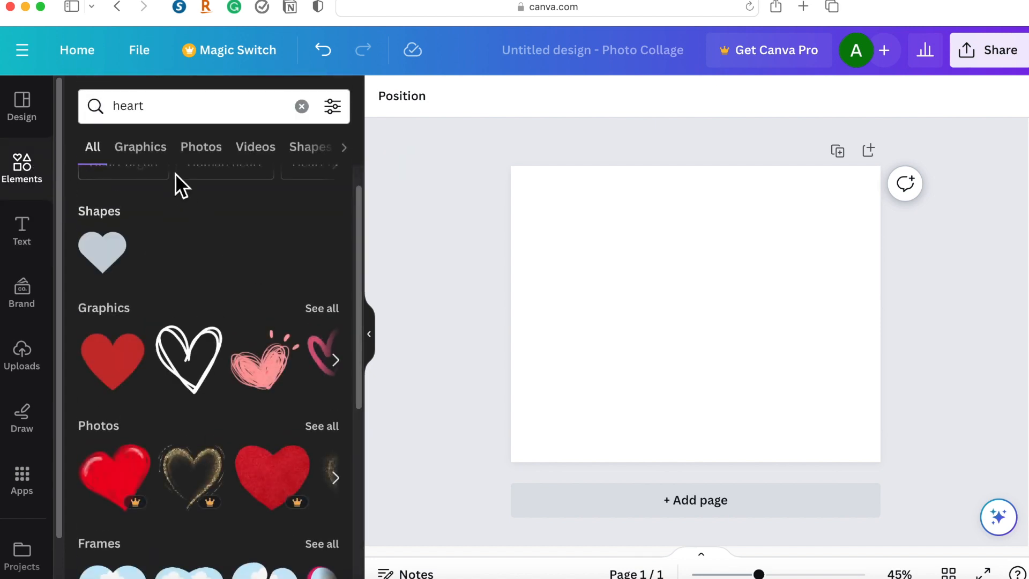
left_click(302, 107)
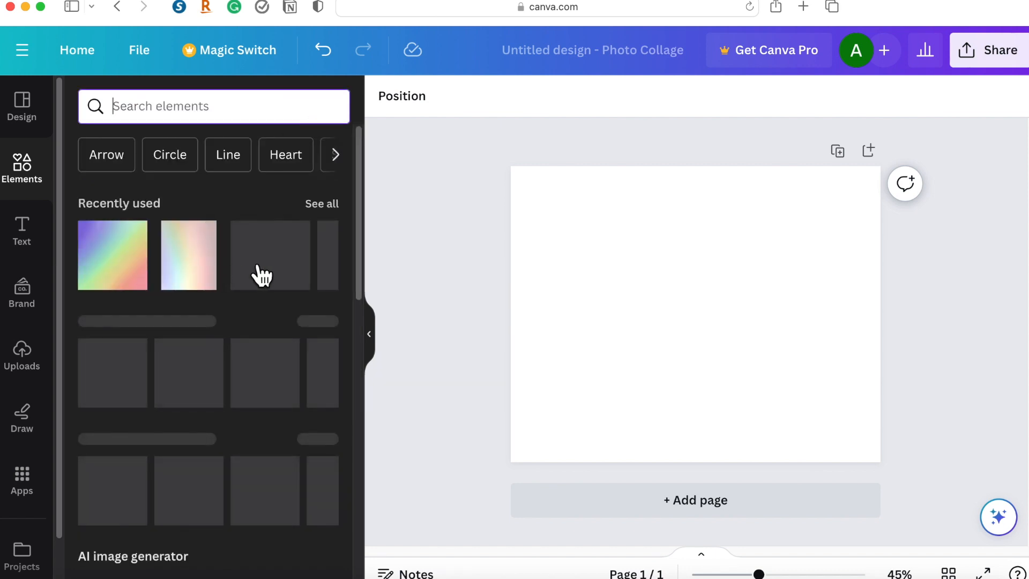
left_click(559, 251)
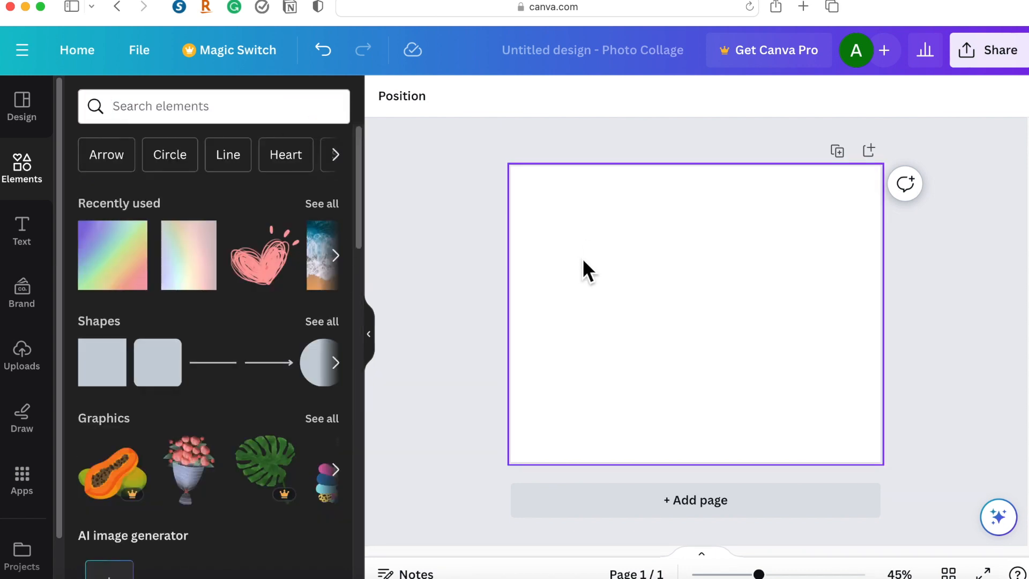
left_click_drag(189, 254, 588, 259)
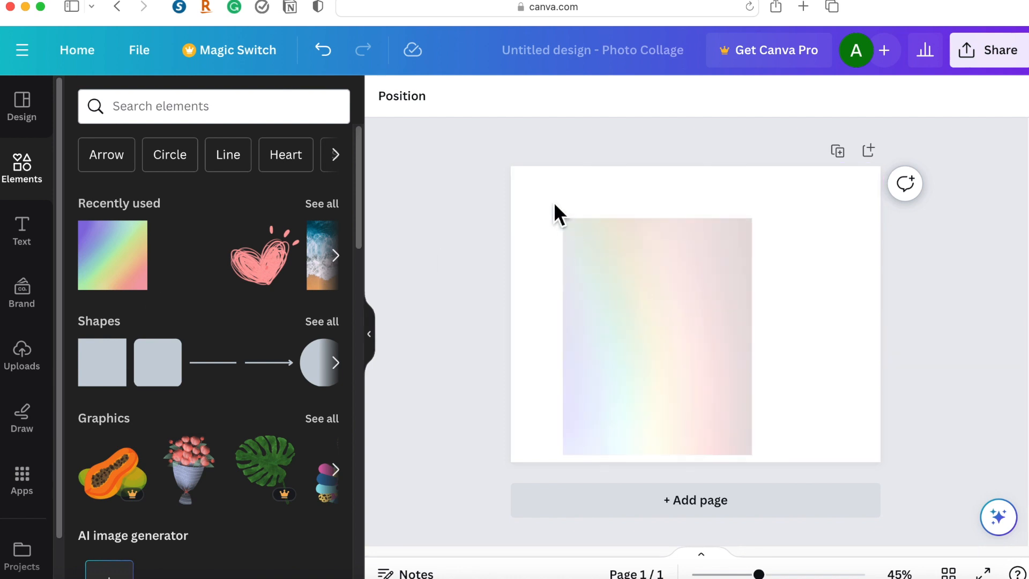
left_click_drag(539, 183, 596, 226)
left_click_drag(666, 273, 712, 332)
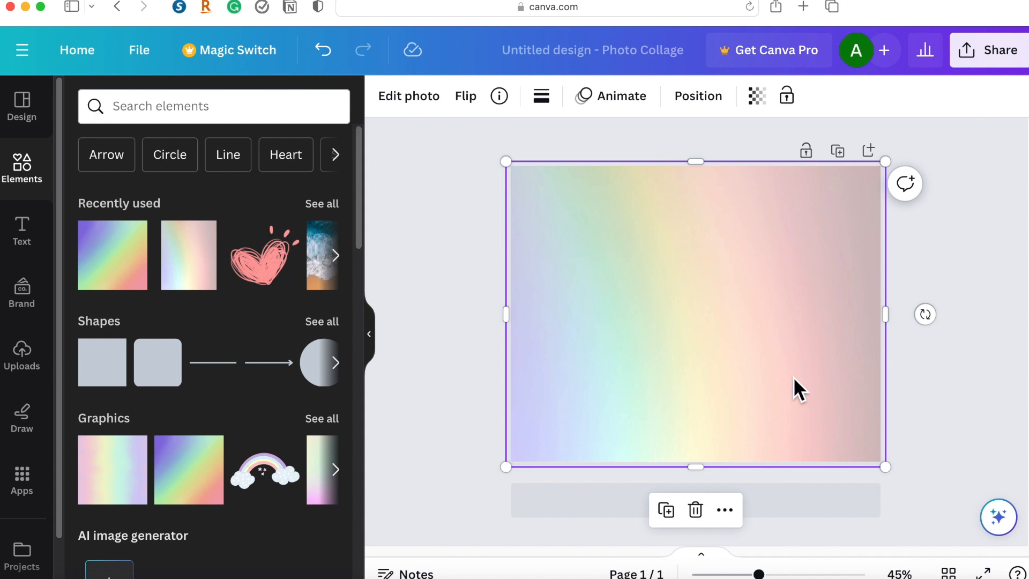
Shrink the gradient image to the page's upper-left quarter and search the elements library for "grey background".
left_click_drag(891, 471, 653, 362)
left_click_drag(661, 290, 665, 296)
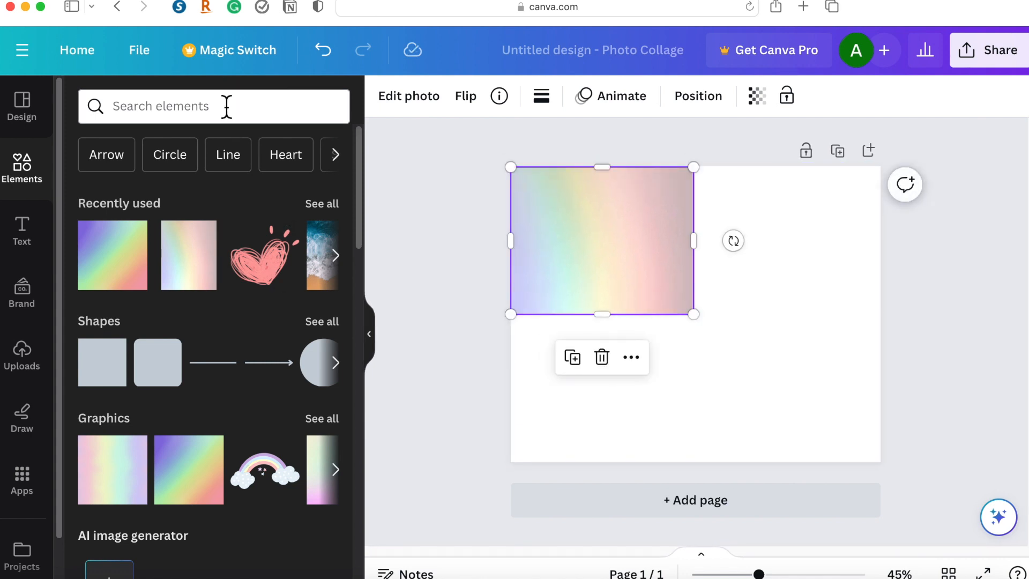
left_click(227, 106)
type("grey")
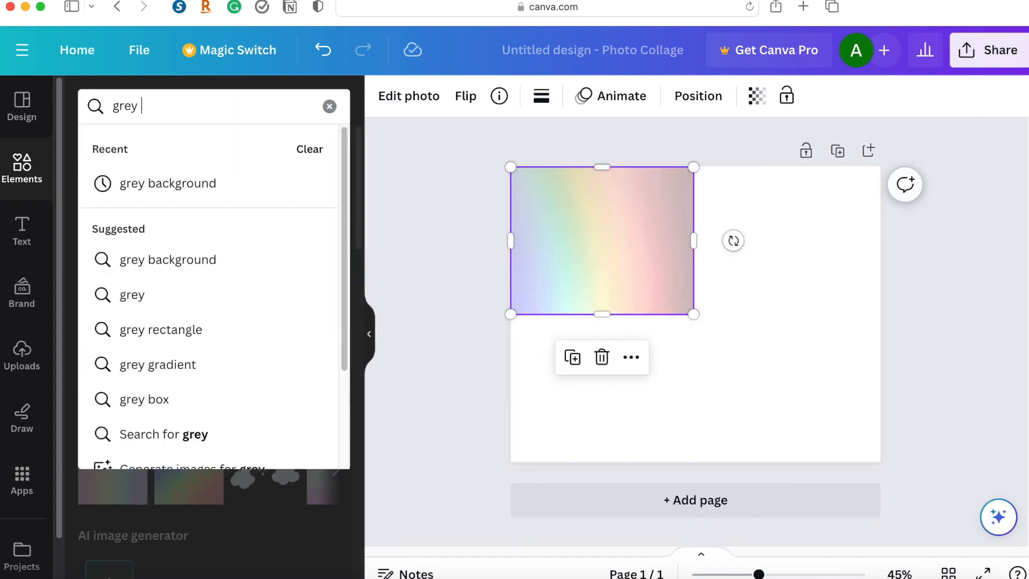
left_click(227, 205)
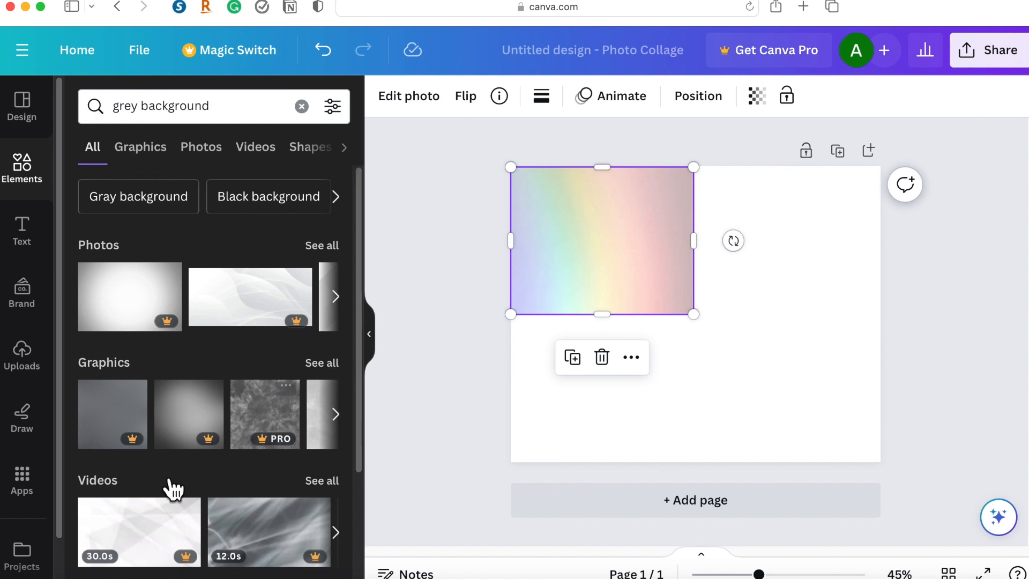
Add the dark grey textured photo from the results and size it to fill the page's upper-right quarter beside the gradient.
left_click(348, 303)
left_click(348, 303)
left_click(348, 303)
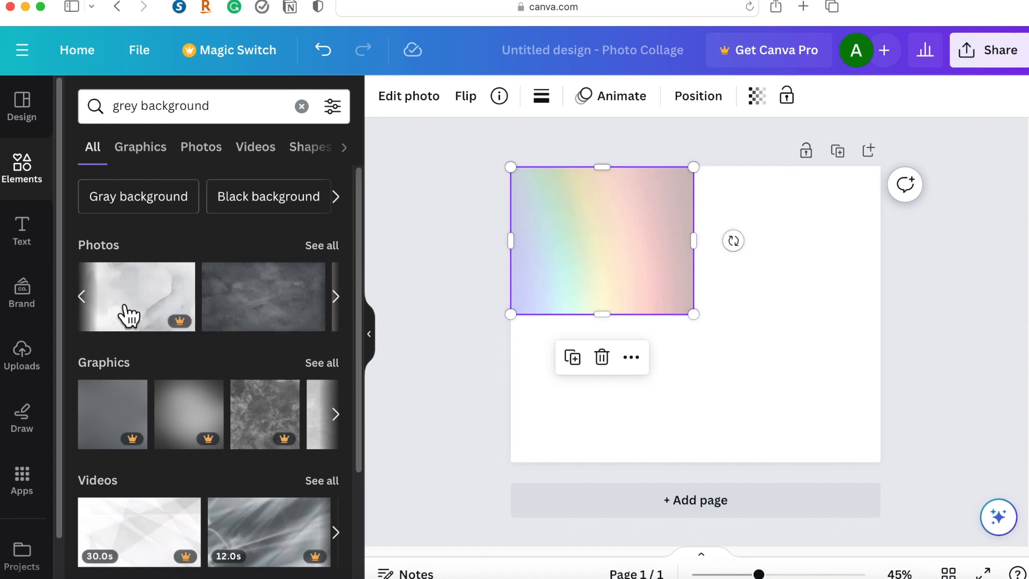
left_click_drag(274, 309, 786, 356)
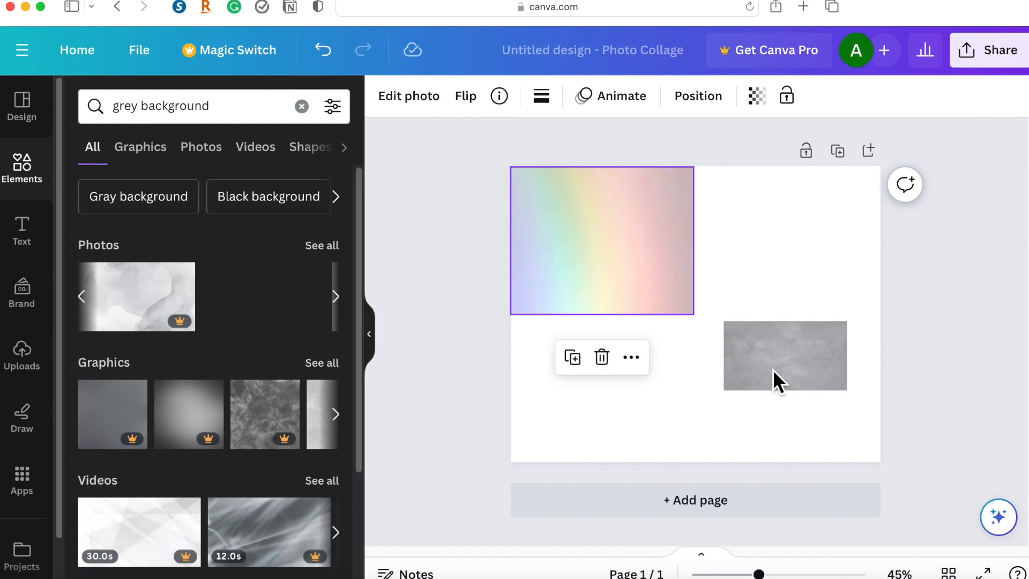
left_click_drag(761, 336, 810, 188)
left_click_drag(861, 349, 859, 320)
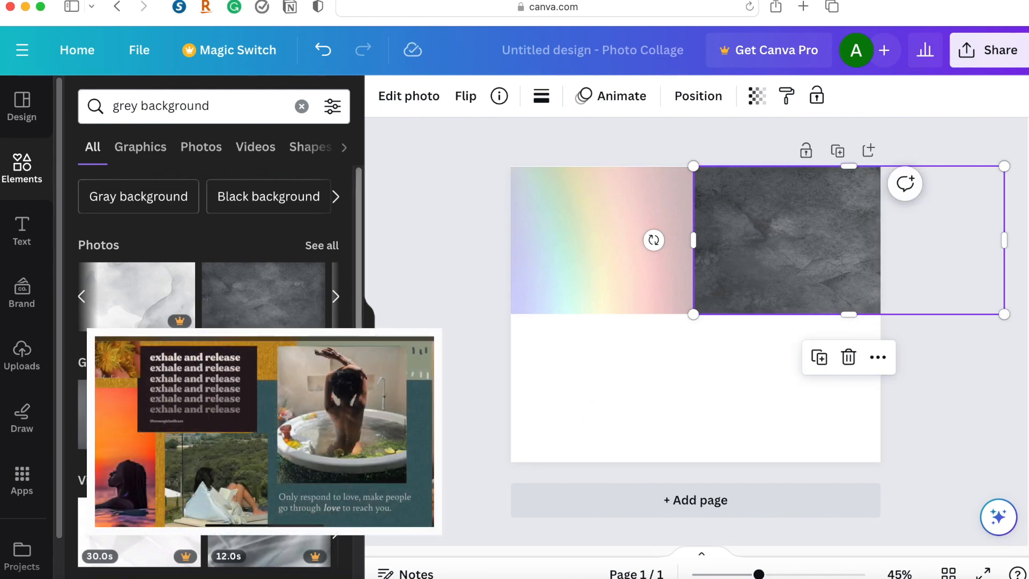
scroll(279, 407, "down", 1)
scroll(214, 242, "down", 2)
scroll(204, 231, "up", 3)
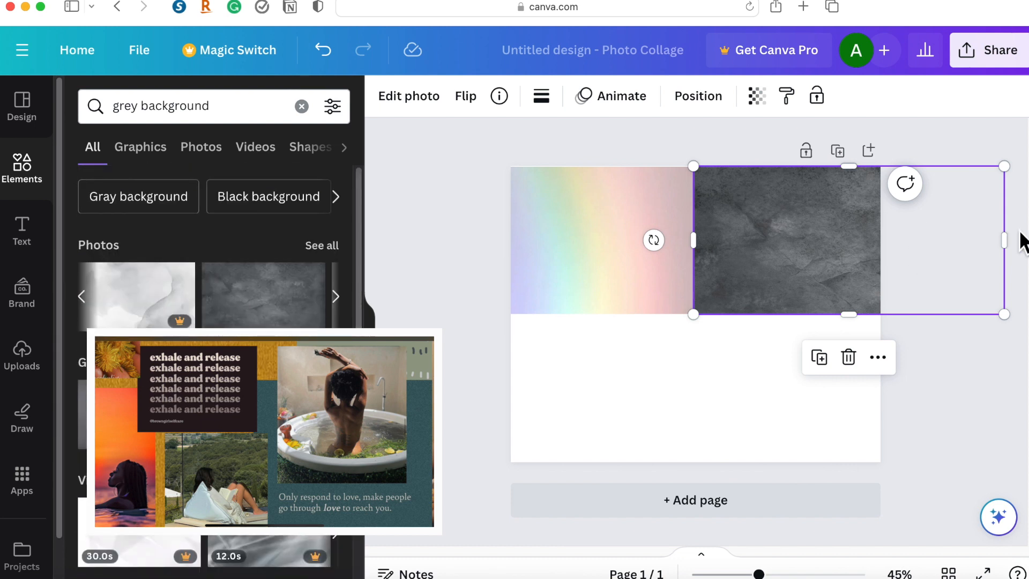
left_click_drag(1015, 243, 892, 241)
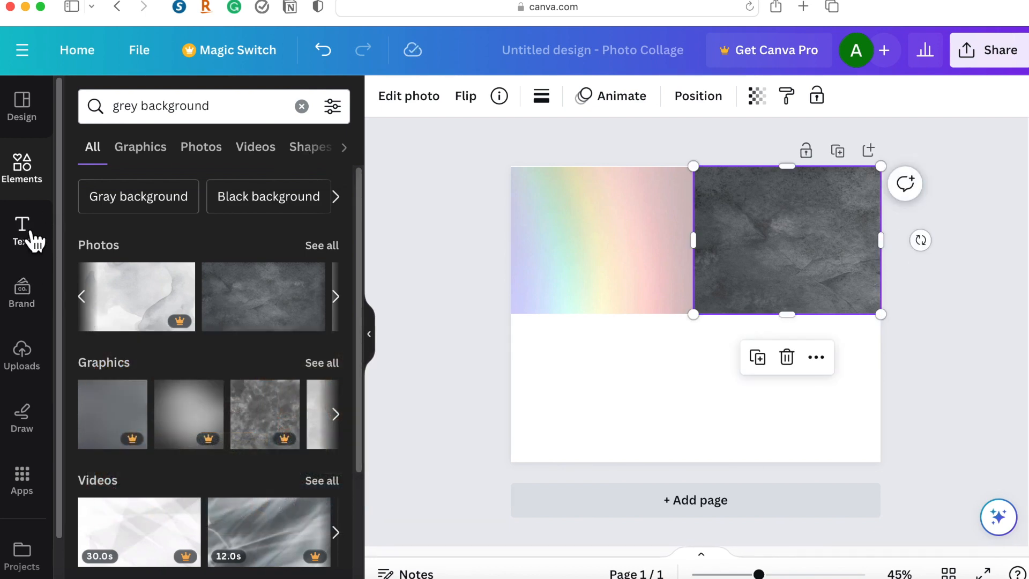
Add the recently used wavy "Shares are appreciated!" text design and place it across the gradient and the grey photo.
left_click(21, 230)
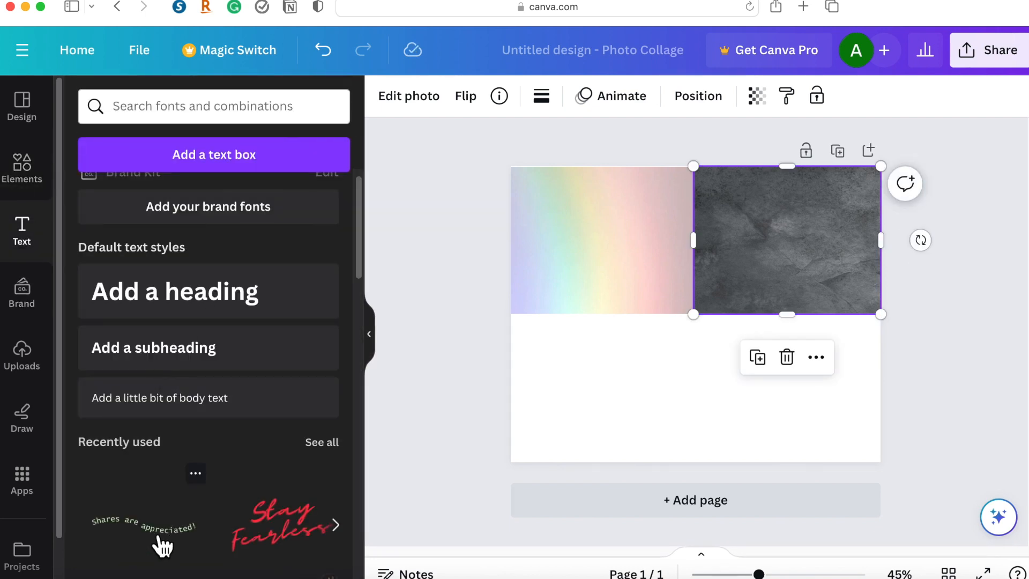
left_click(193, 548)
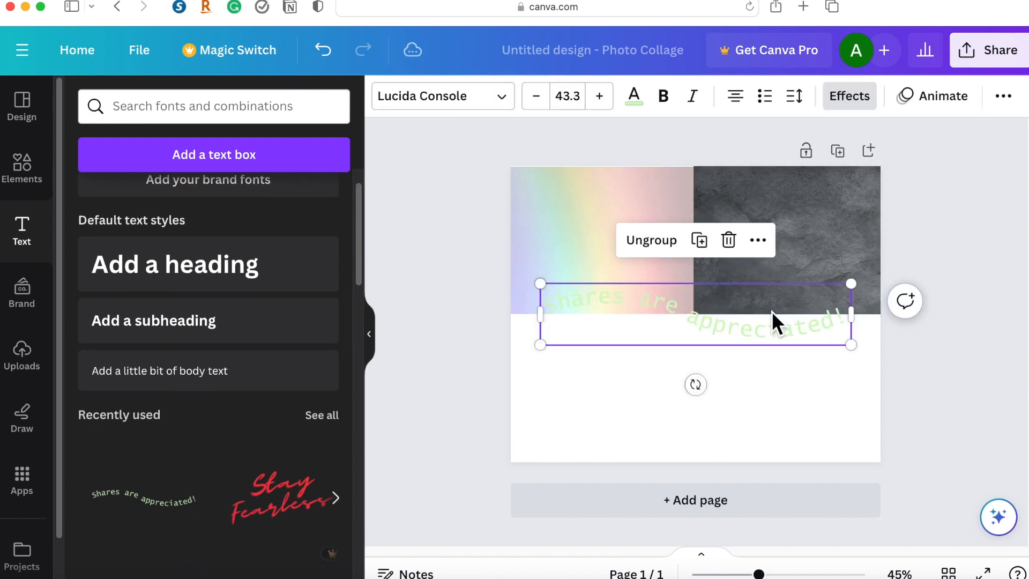
left_click_drag(772, 284, 783, 246)
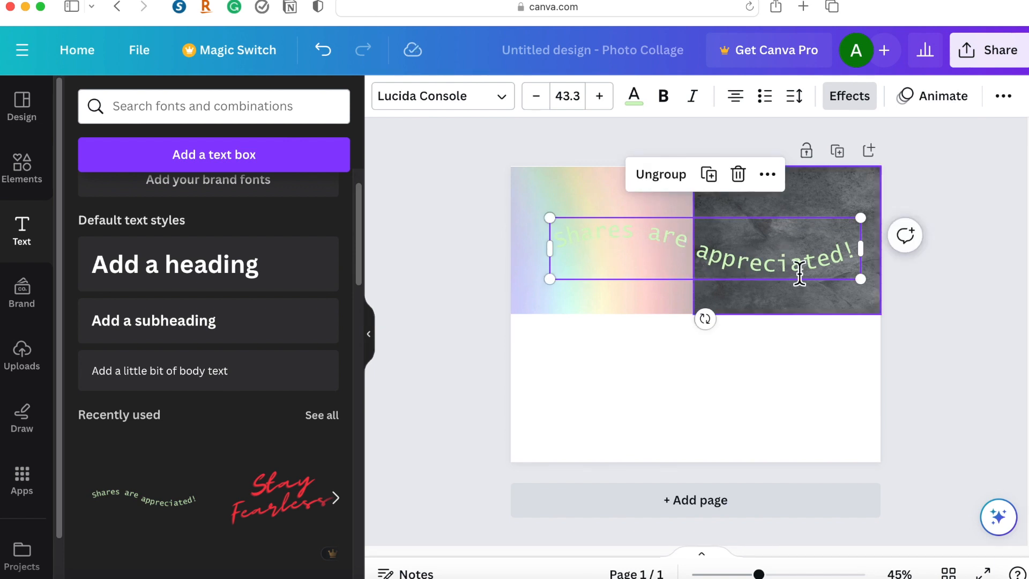
Recolor the words "Shares are" with a dark grey taken from the textured photo's colors.
left_click(686, 248)
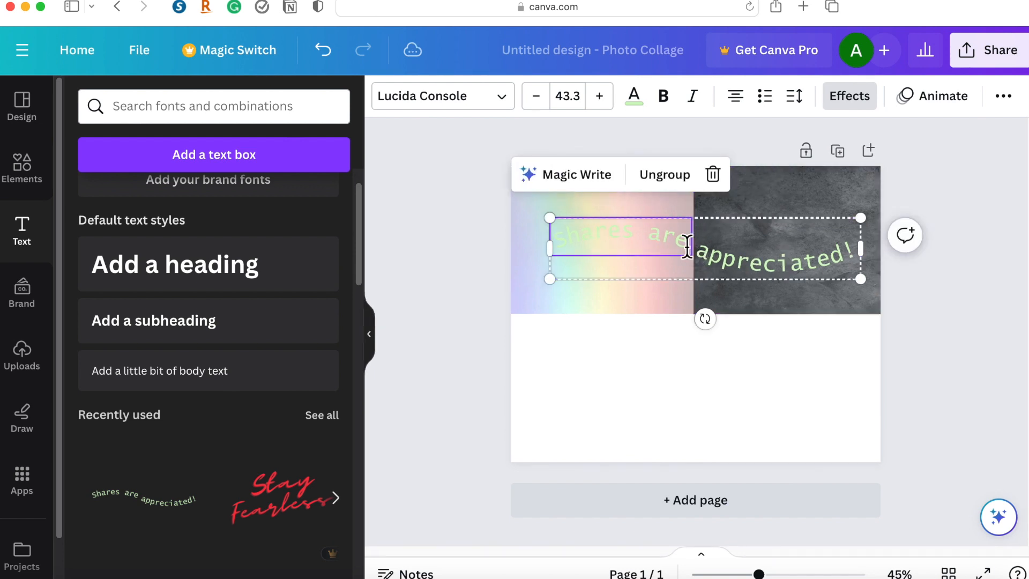
left_click(647, 108)
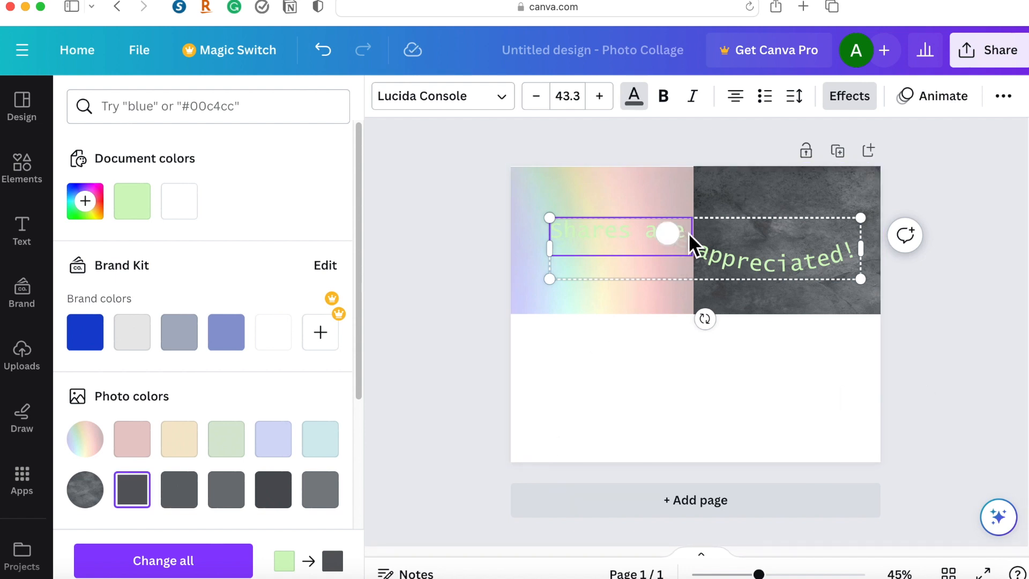
left_click_drag(682, 238, 553, 240)
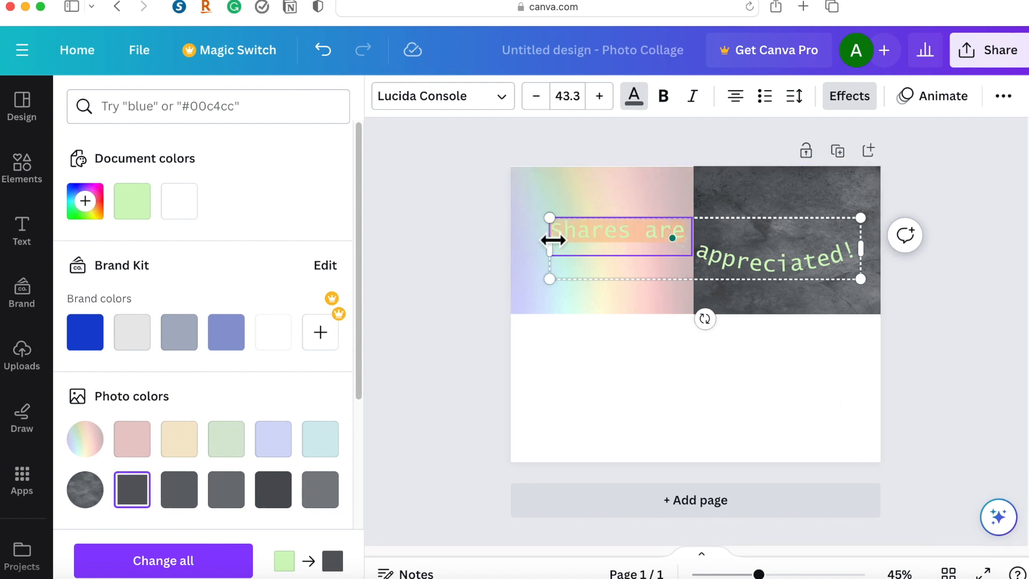
left_click(763, 445)
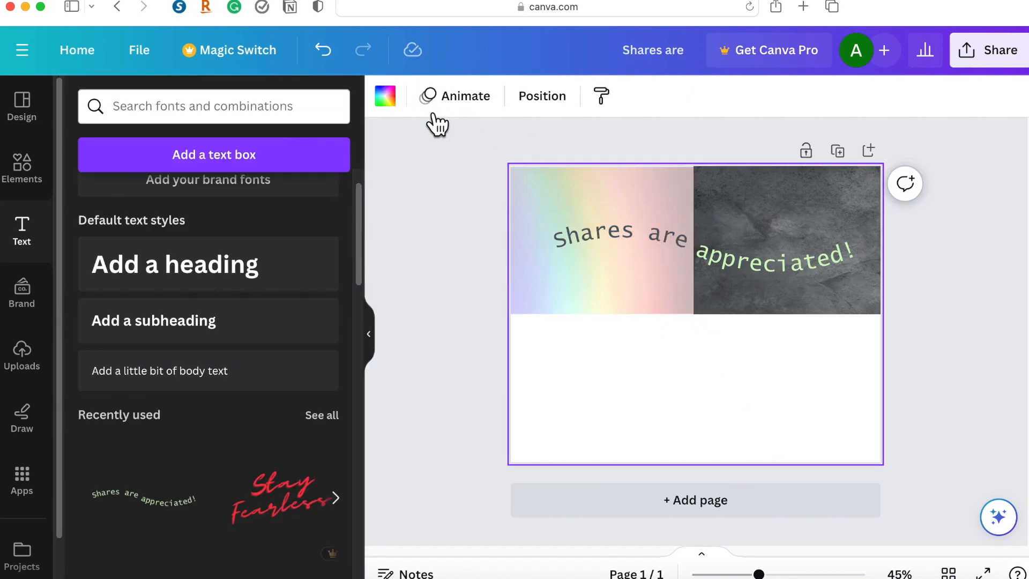
Look through the available fonts, document text styles and spacing options for the "Shares are" text.
left_click(659, 248)
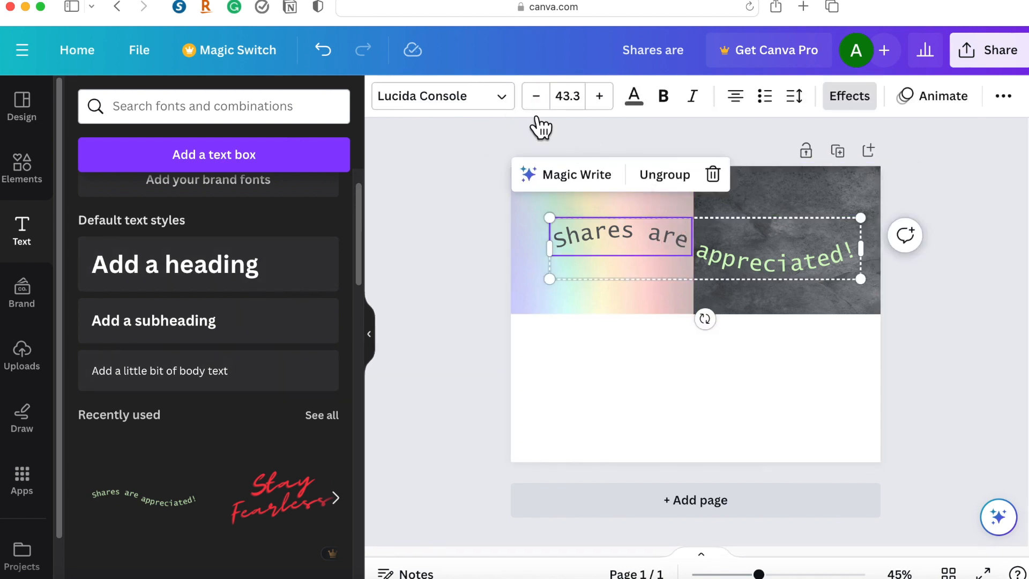
left_click(520, 108)
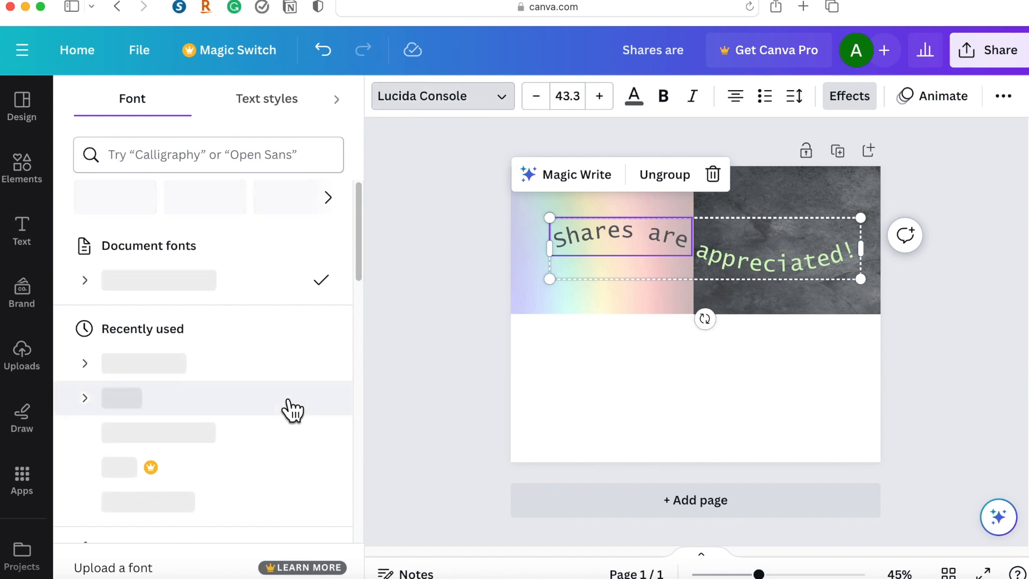
scroll(292, 409, "down", 10)
scroll(292, 410, "down", 15)
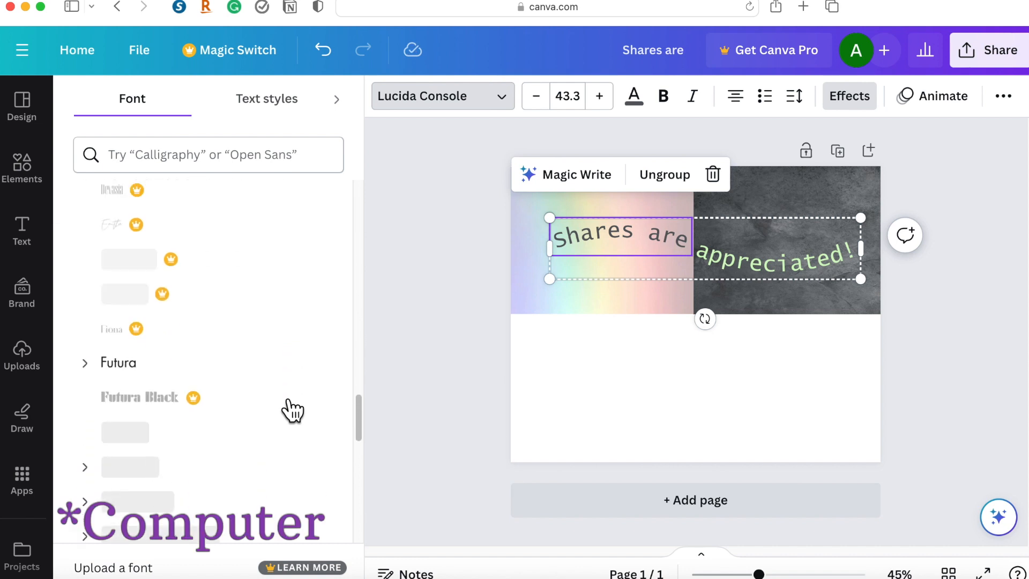
scroll(292, 410, "up", 20)
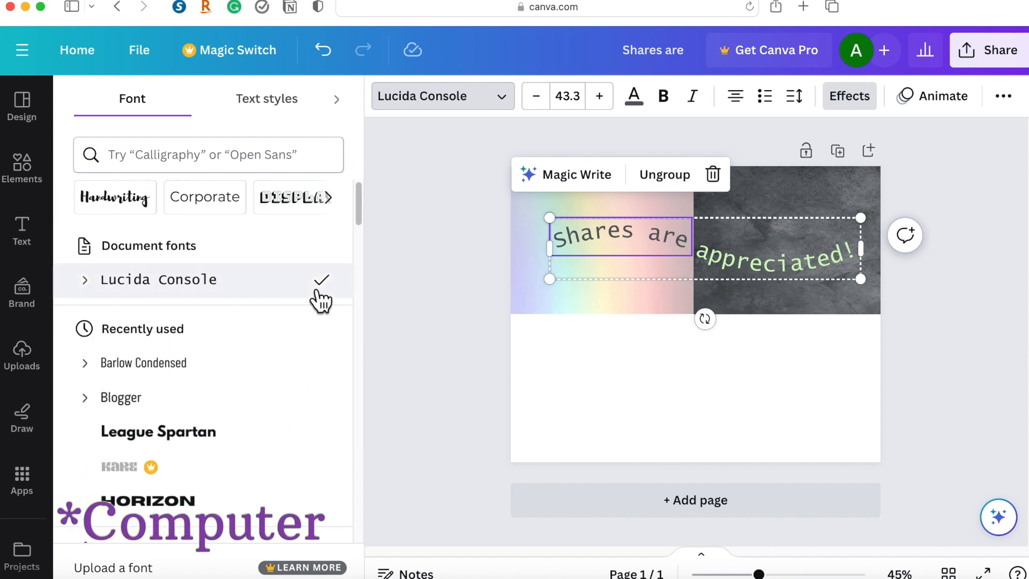
scroll(320, 293, "down", 1)
scroll(257, 343, "down", 8)
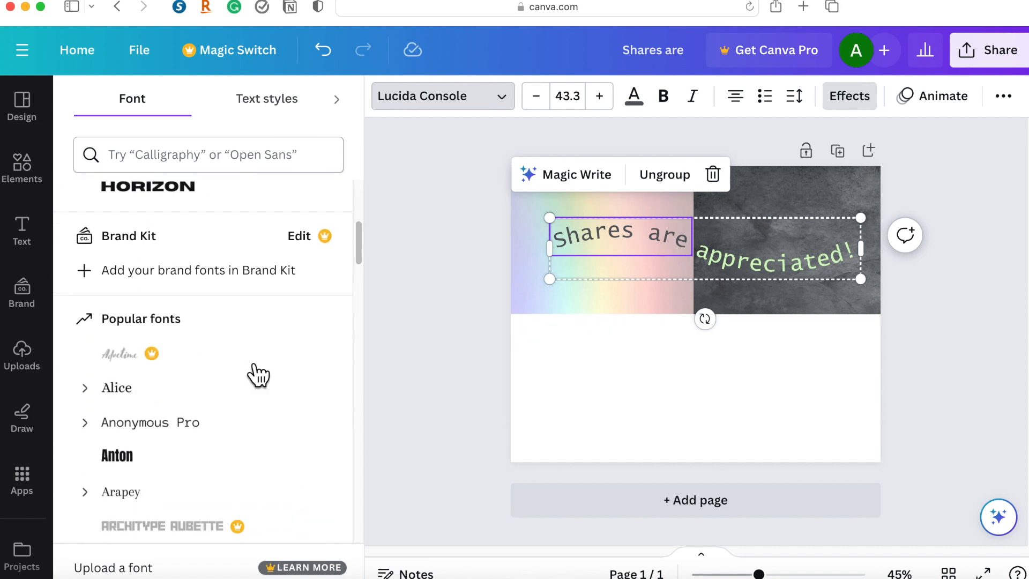
left_click(278, 107)
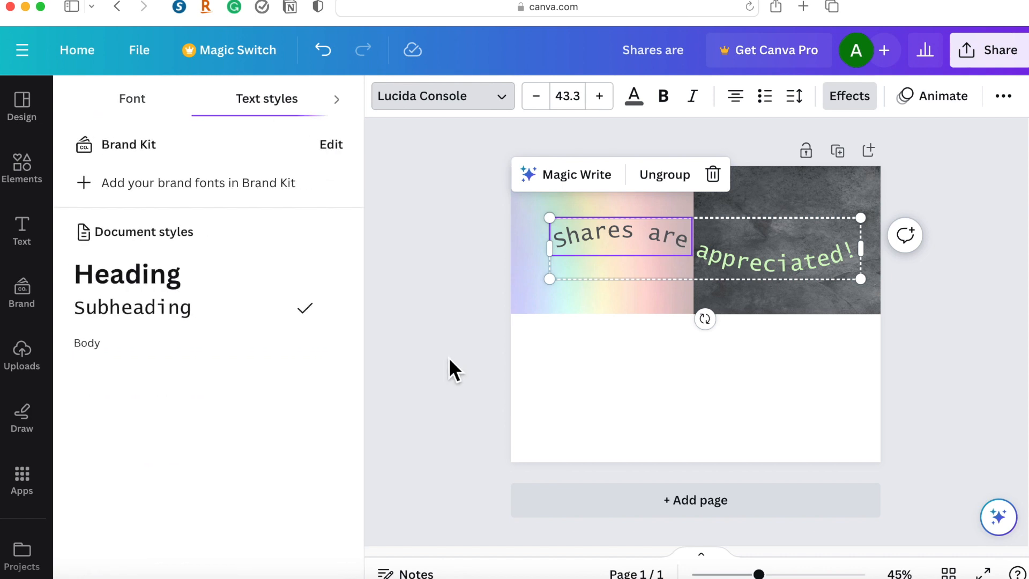
left_click(198, 298)
left_click(197, 323)
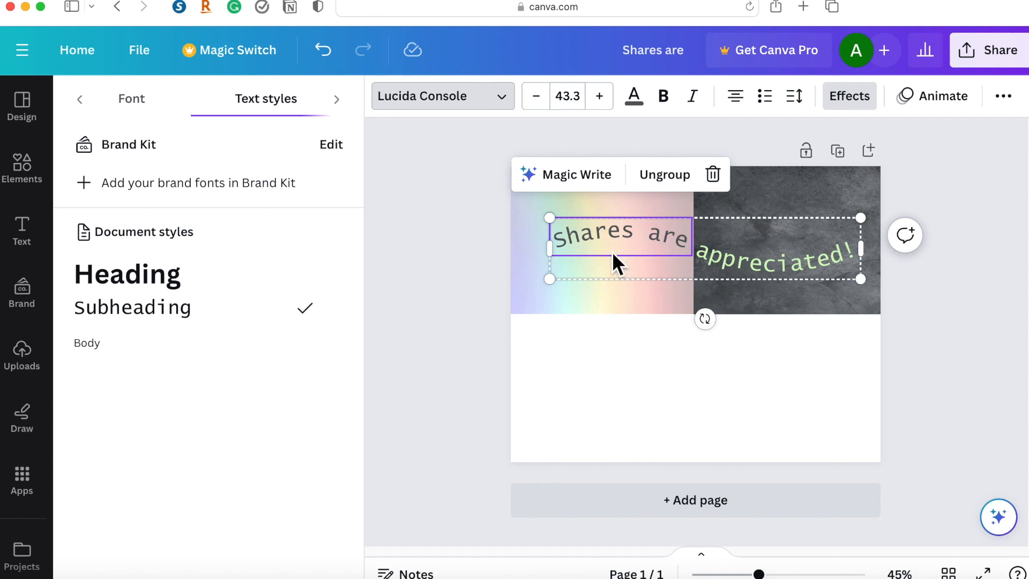
left_click(795, 96)
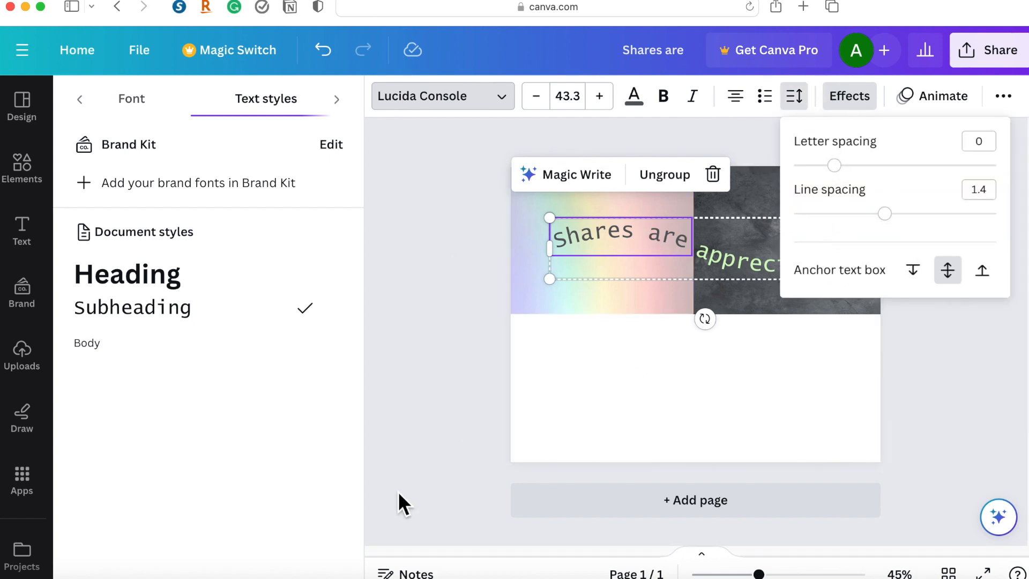
left_click(150, 151)
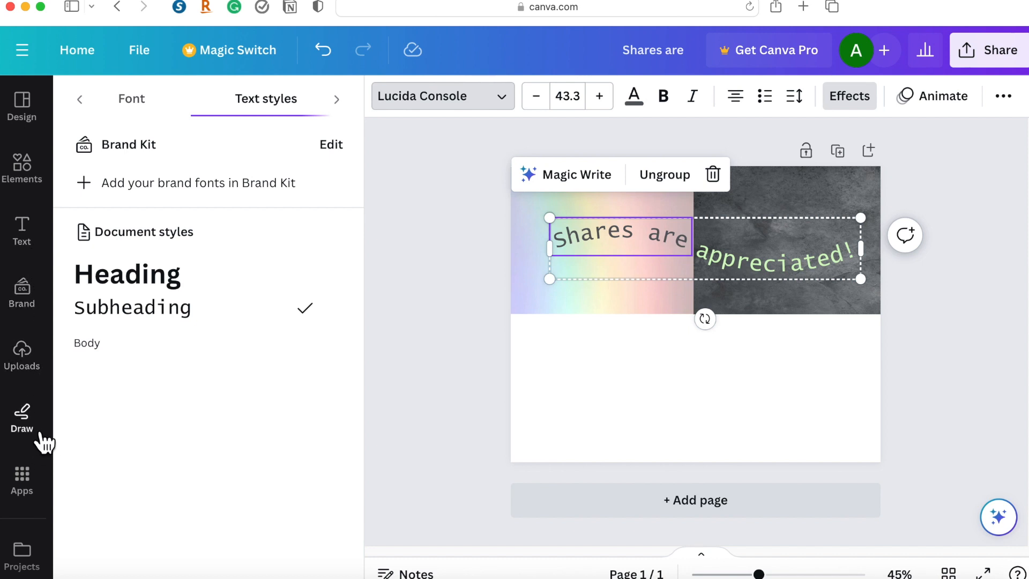
Show the uploaded images and clear the page by deleting the grey photo, the gradient image and the wavy text.
left_click(32, 353)
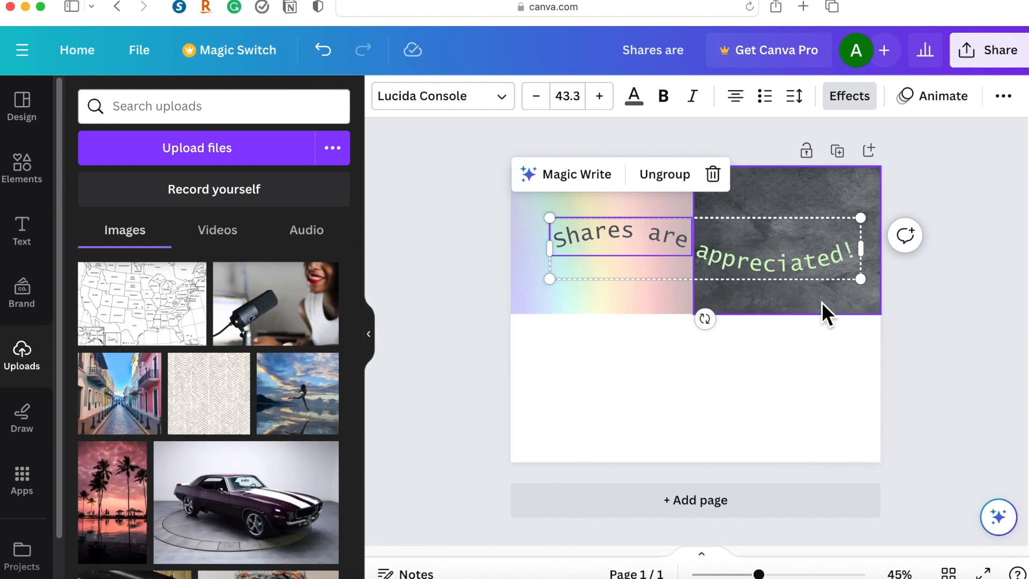
left_click(822, 301)
key("Delete")
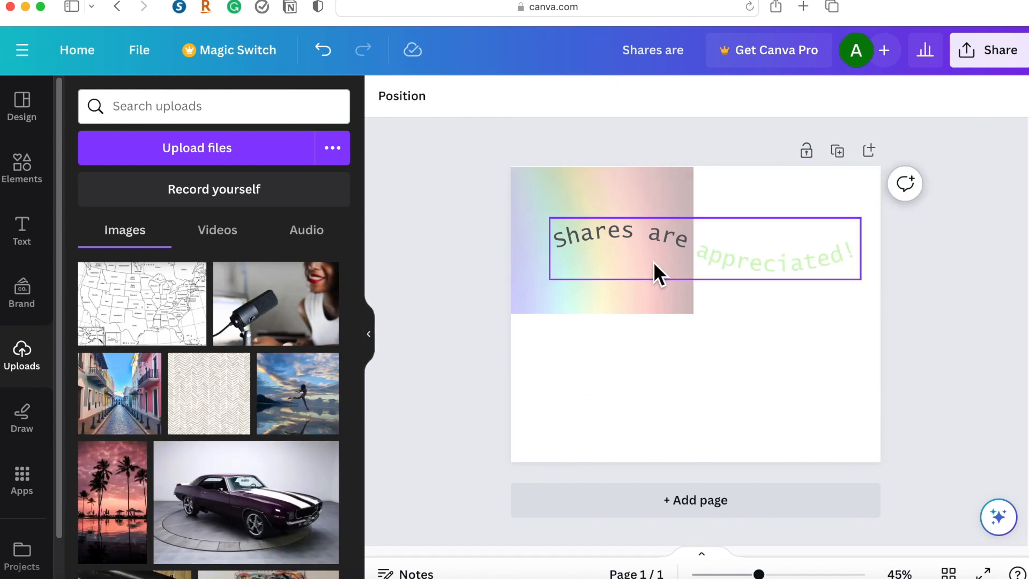
left_click(654, 261)
key("Delete")
left_click(635, 238)
key("Delete")
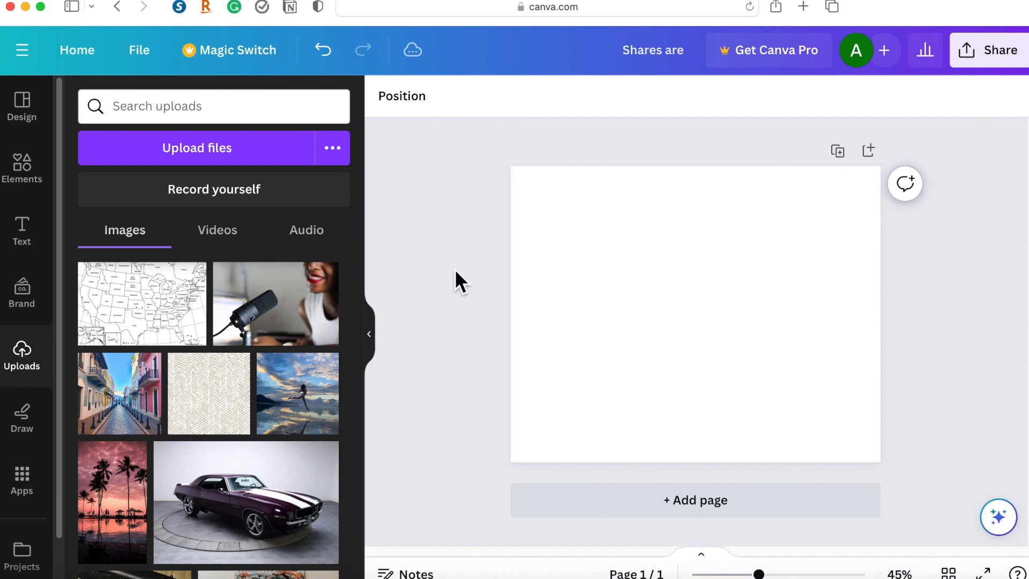
Place the uploaded photo of the leaping figure at a reduced size in the page's upper-left corner and tilt it slightly counterclockwise.
scroll(279, 400, "down", 1)
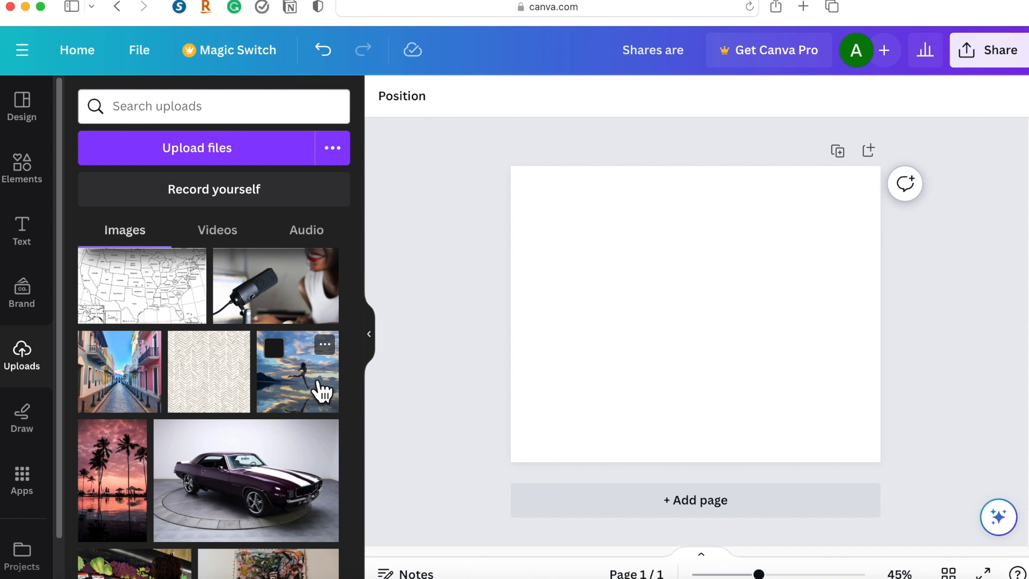
left_click_drag(321, 387, 585, 232)
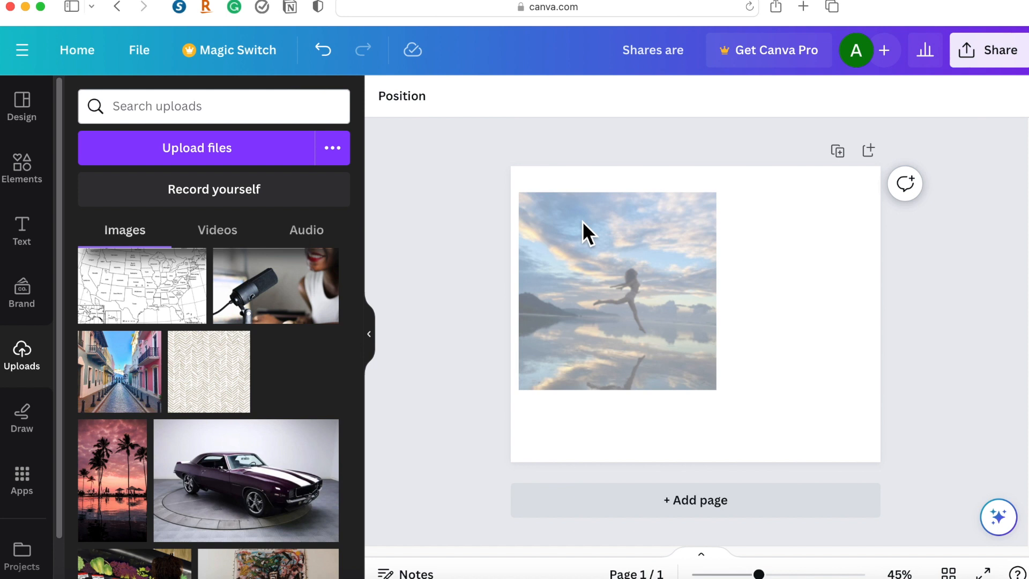
left_click_drag(729, 390, 729, 389)
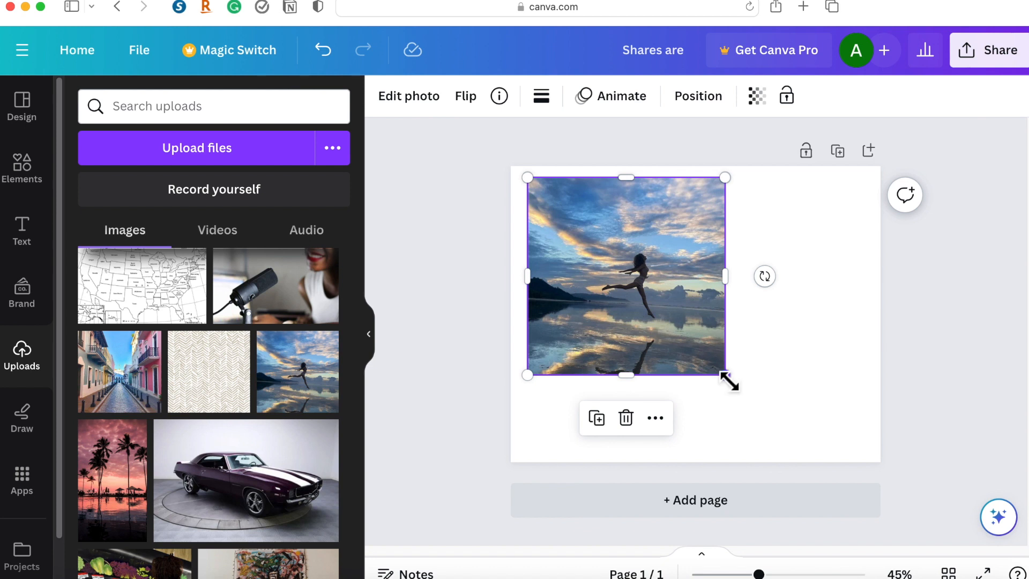
left_click_drag(725, 375, 643, 300)
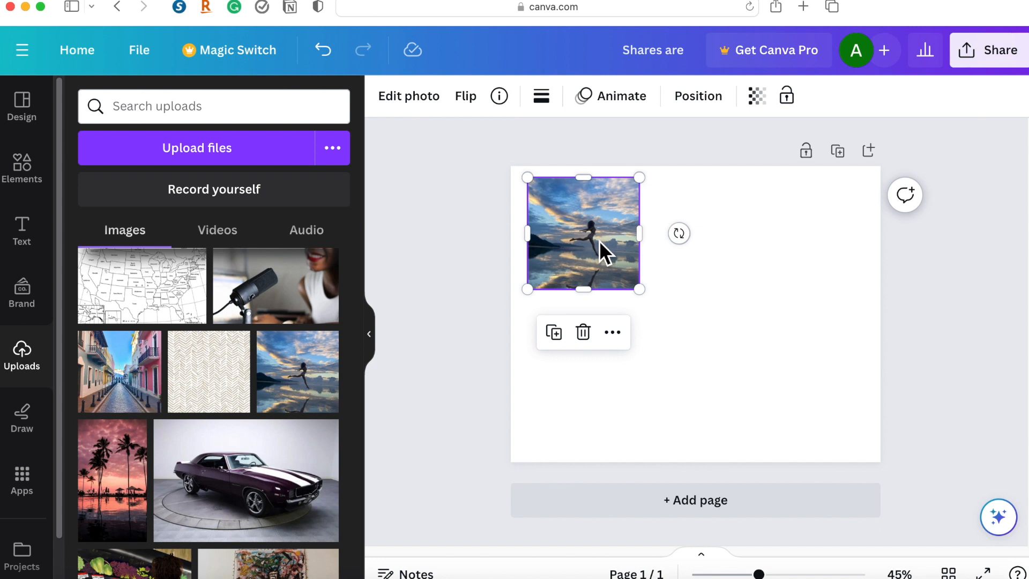
mouse_move(591, 238)
left_mouse_down()
mouse_move(583, 232)
mouse_move(592, 241)
left_mouse_up()
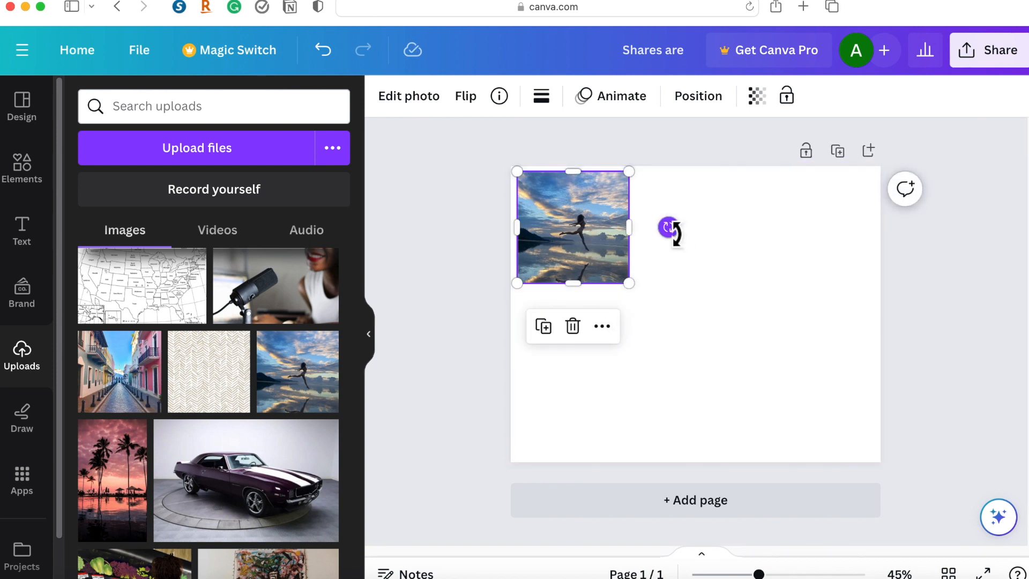
left_click_drag(668, 227, 686, 210)
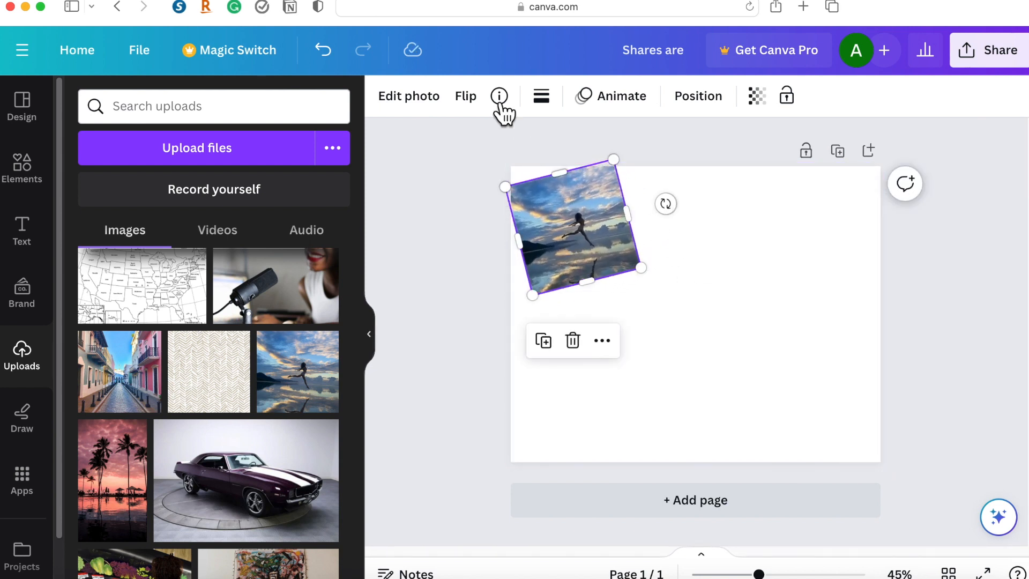
Try the Flint and Luna filters on the leaping-figure photo, then apply Belvedere at slightly under half intensity.
left_click(424, 105)
scroll(234, 325, "down", 3)
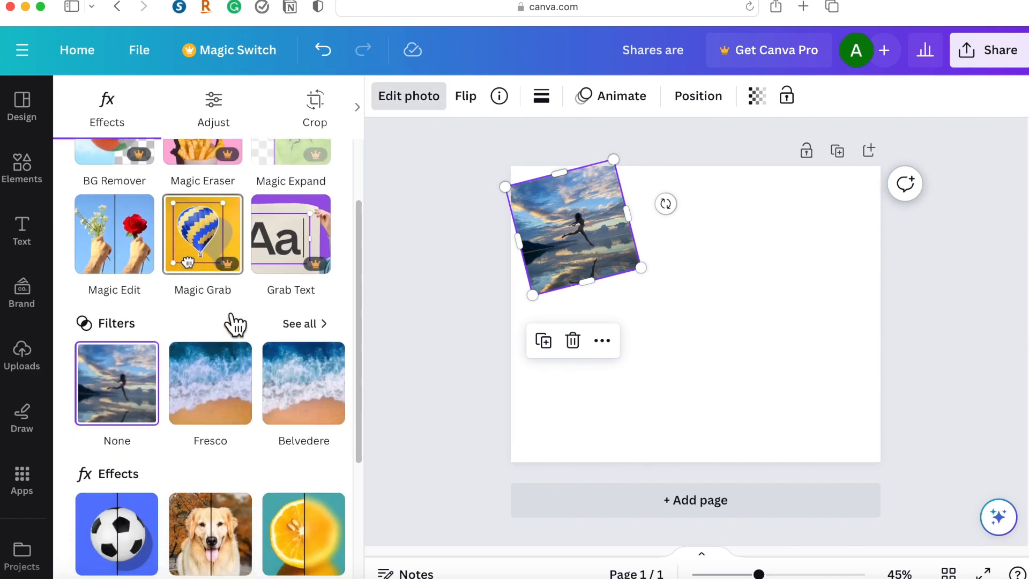
left_click(325, 364)
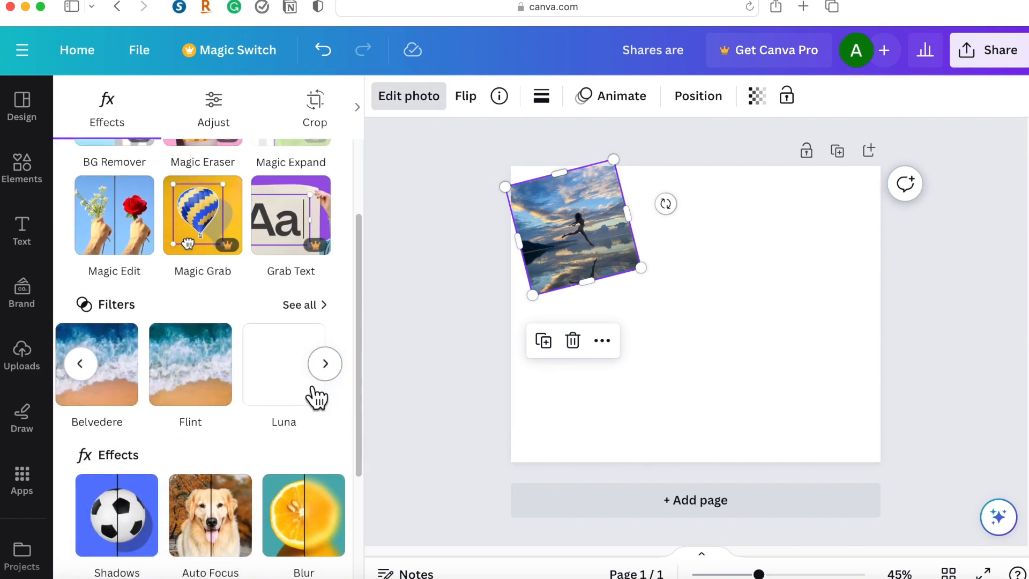
left_click(214, 390)
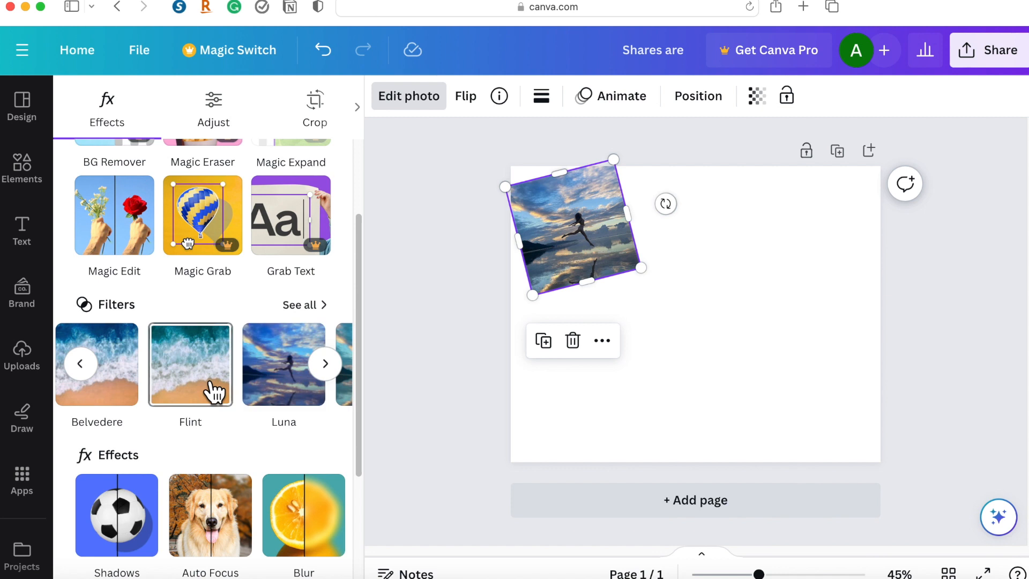
left_click(278, 398)
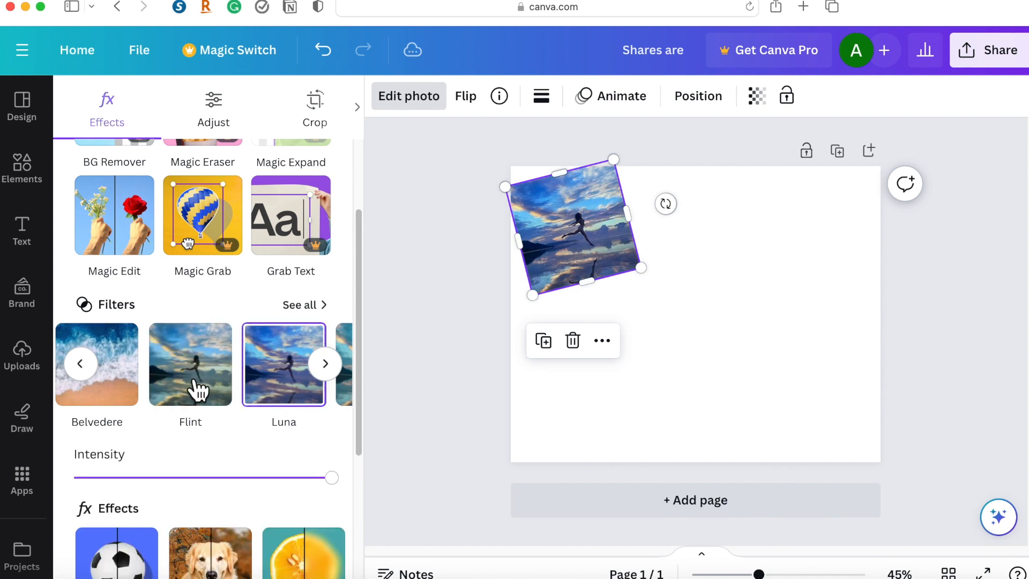
left_click(96, 374)
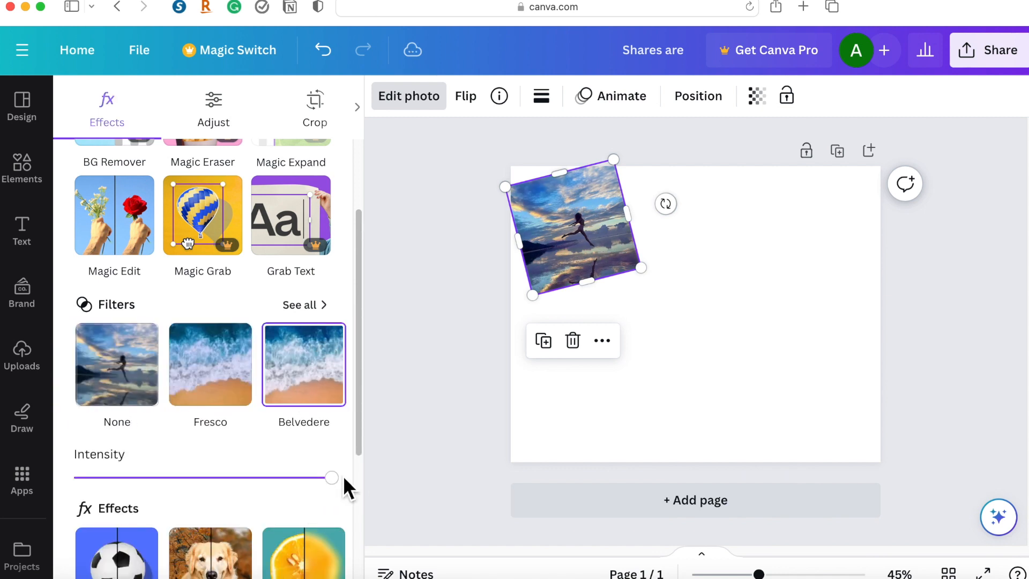
left_click_drag(331, 477, 194, 478)
Set the leaping-figure photo's transparency to 61 and deselect the photo.
left_click(763, 109)
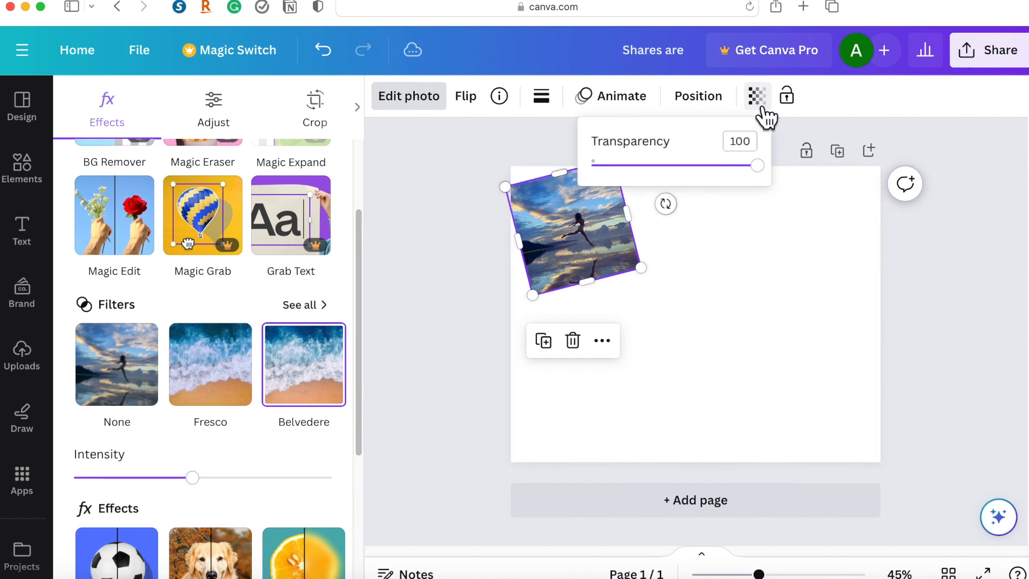
left_click_drag(760, 167, 705, 177)
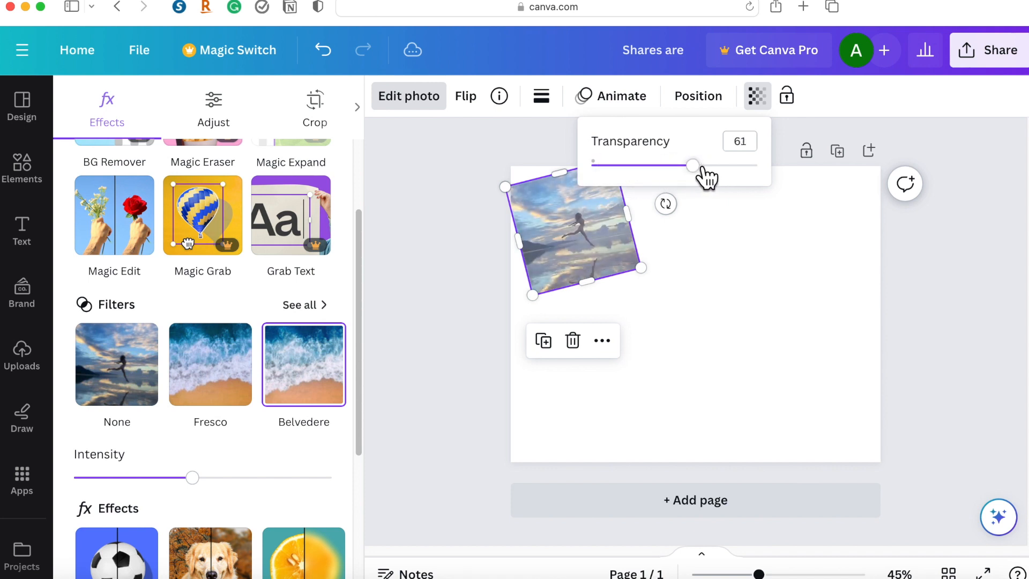
left_click(431, 237)
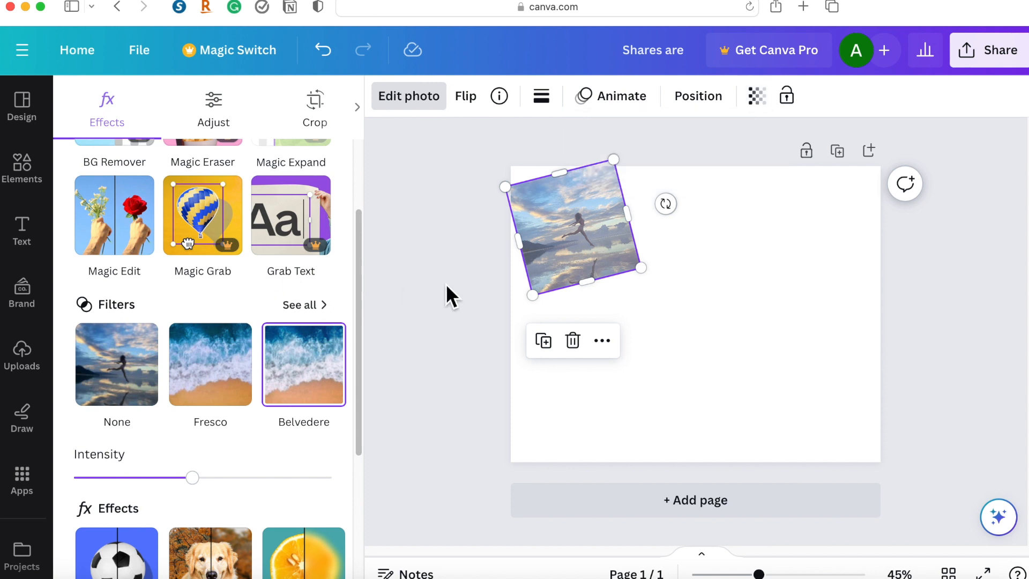
left_click(523, 307)
left_click(478, 298)
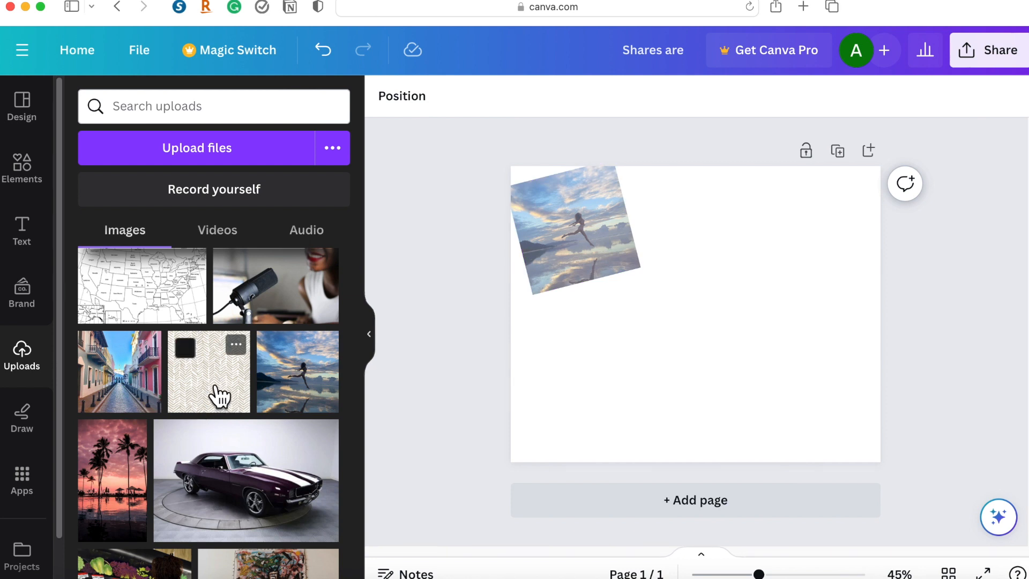
Place the uploaded beige herringbone pattern image in the page's upper-left corner, over the leaping-figure photo.
left_click_drag(554, 411, 785, 380)
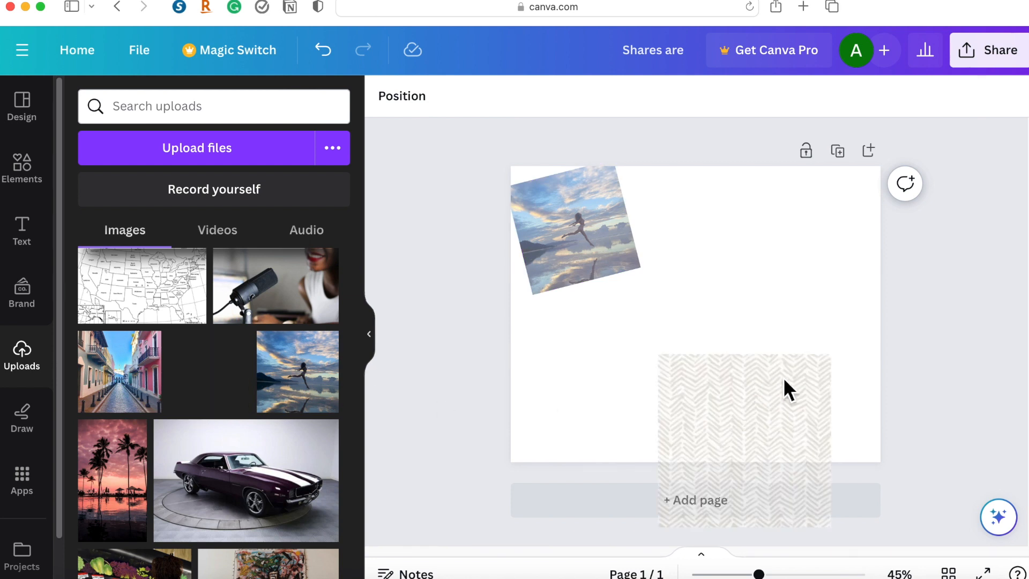
left_click_drag(792, 339, 779, 309)
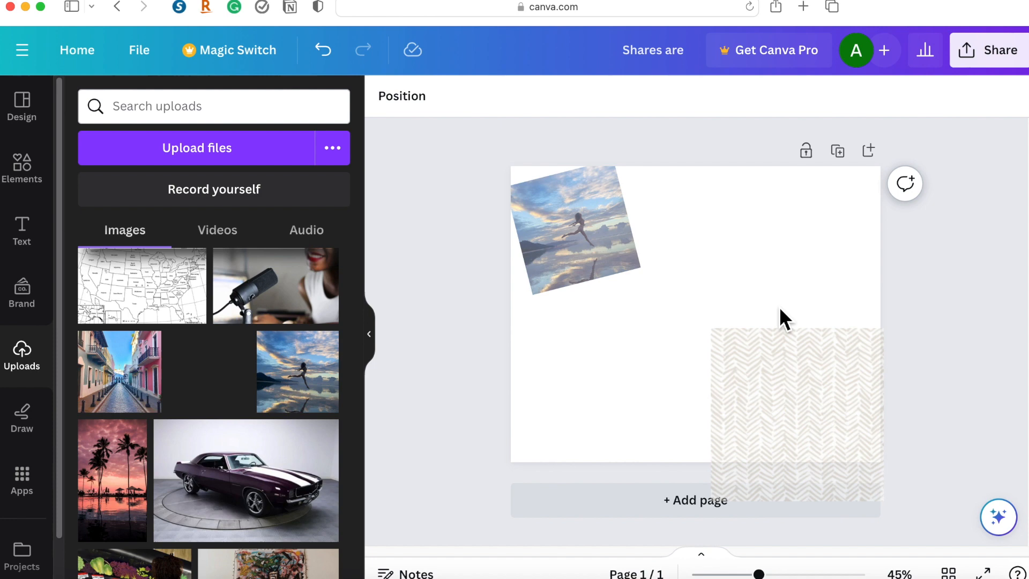
left_click_drag(819, 389, 624, 300)
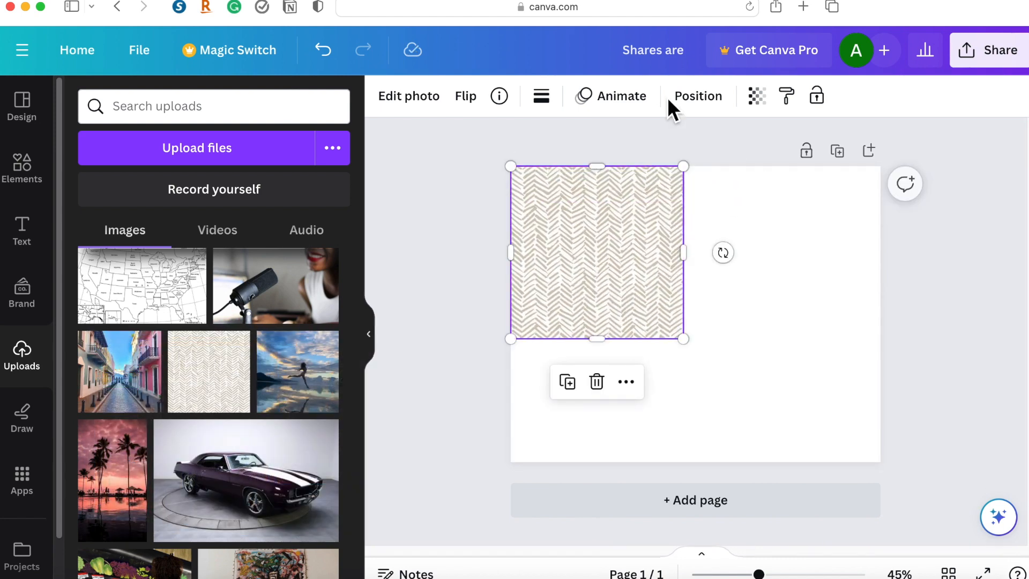
Send the herringbone image one level backward behind the leaping-figure photo and check the layer order.
left_click(709, 110)
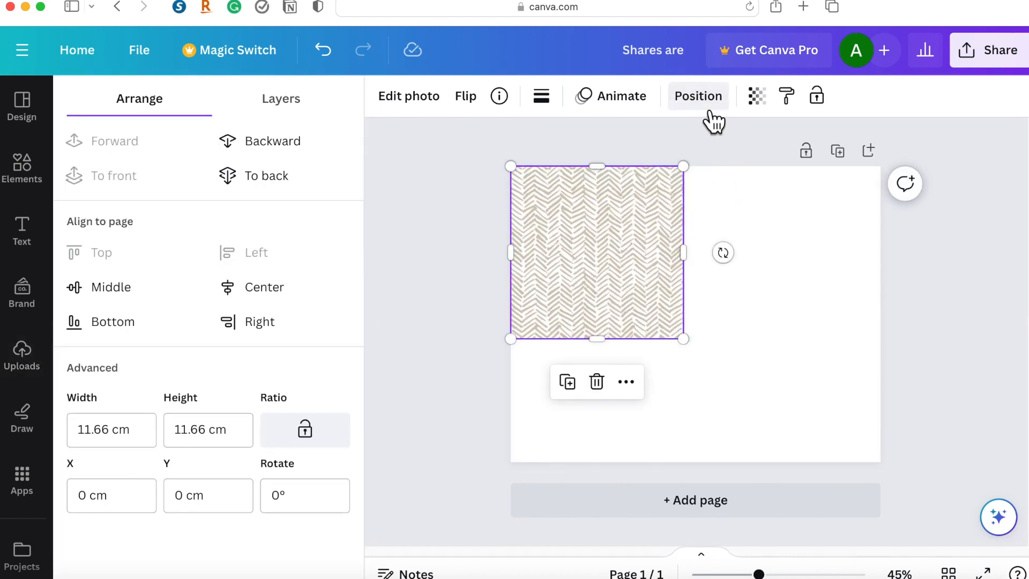
left_click(288, 152)
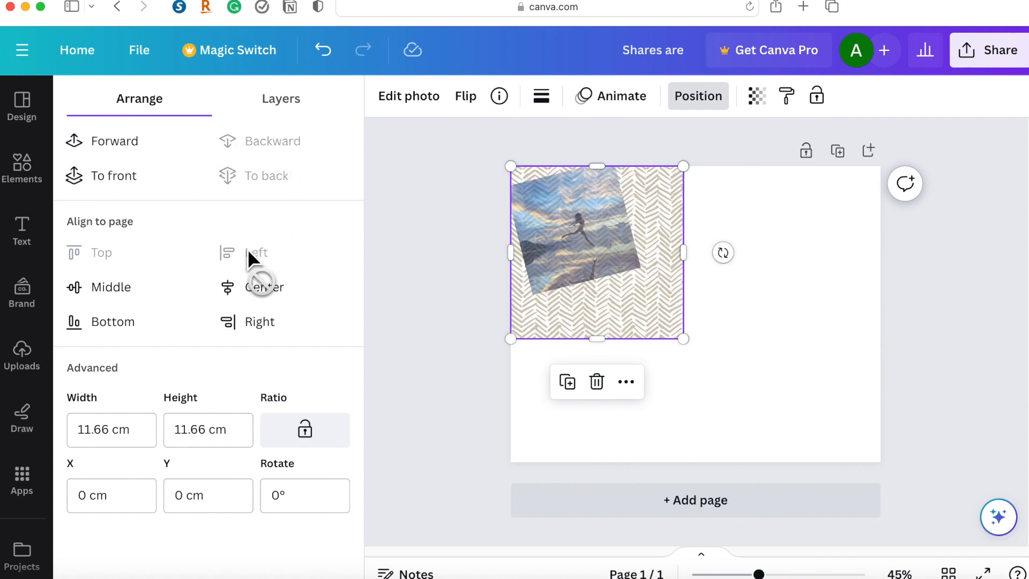
left_click(296, 111)
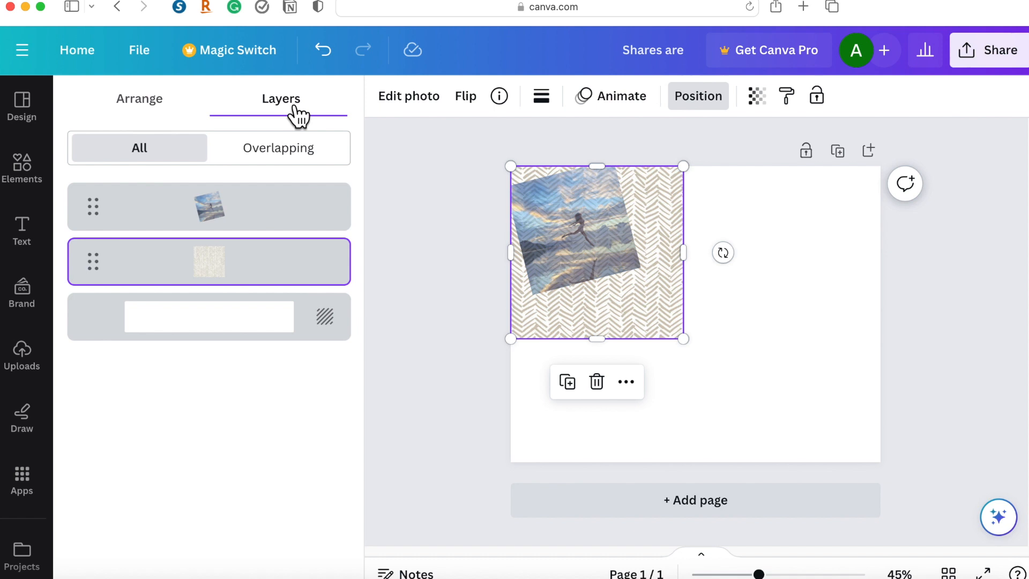
mouse_move(101, 269)
left_mouse_down()
mouse_move(102, 201)
mouse_move(99, 295)
mouse_move(92, 284)
left_mouse_up()
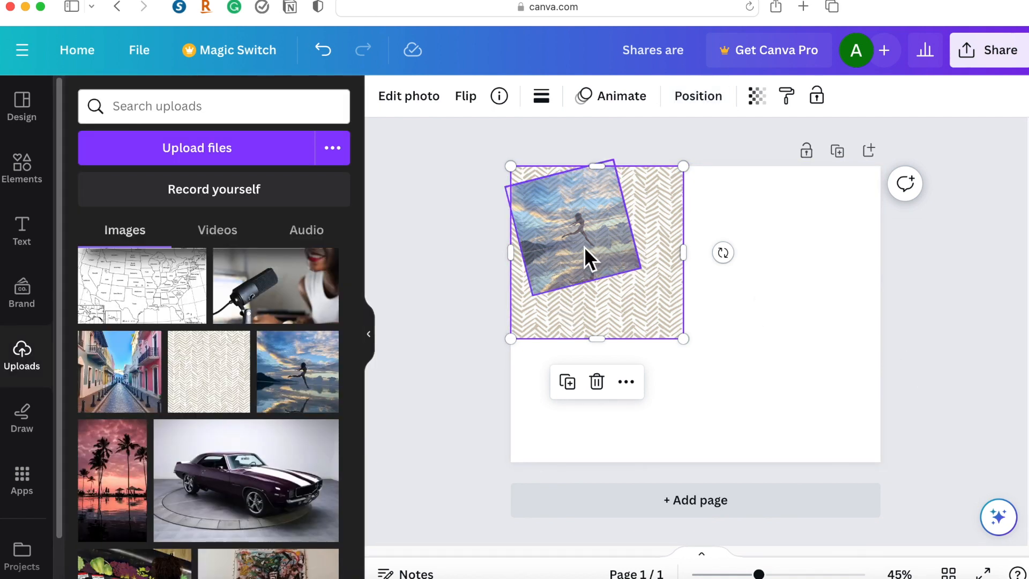
Restore the leaping-figure photo to full opacity.
left_click(585, 236)
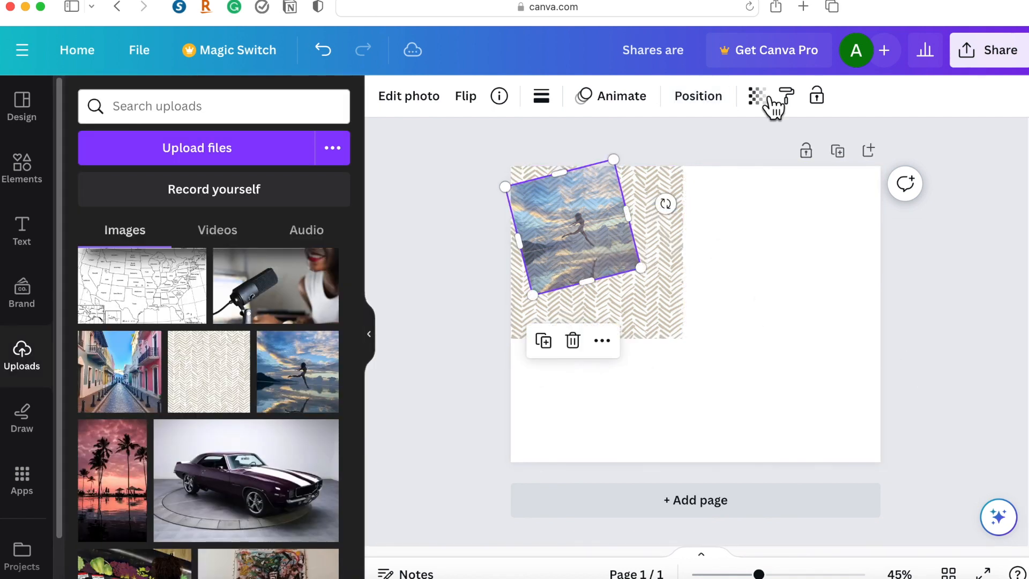
left_click(768, 99)
left_click(768, 102)
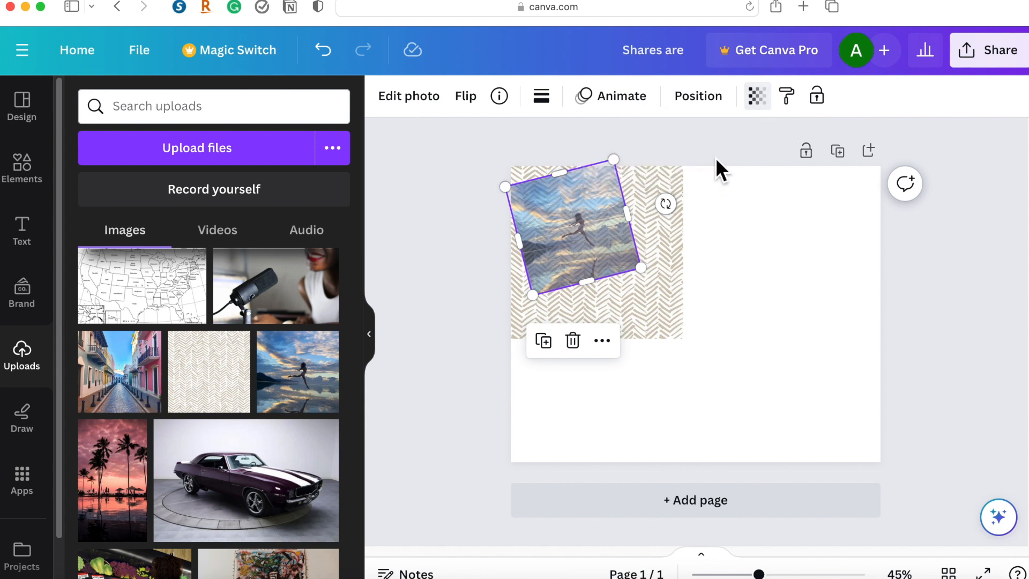
left_click(763, 110)
left_click_drag(709, 169, 783, 169)
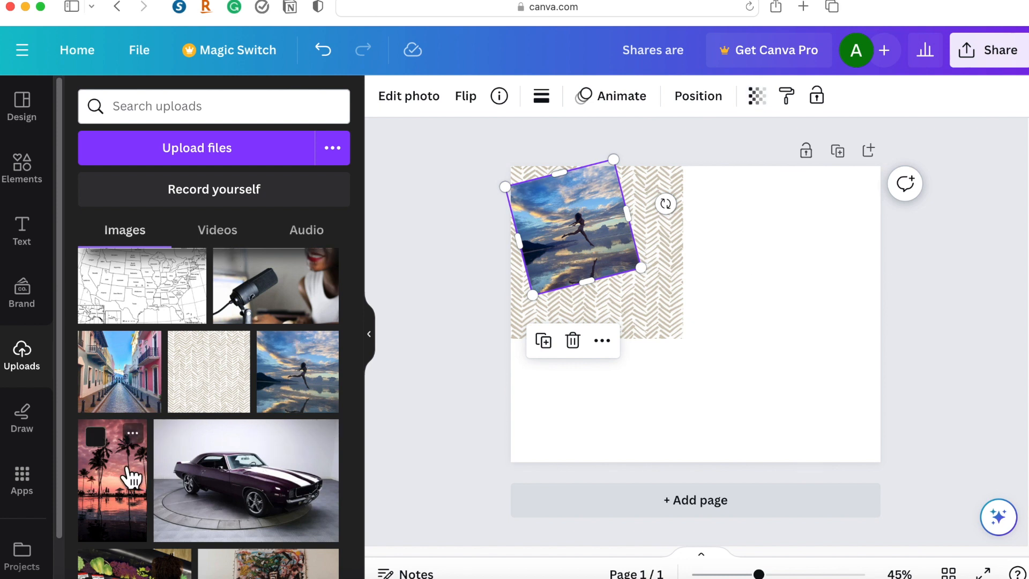
Place the uploaded palm-tree sunset photo at a reduced size in the page's upper-right corner.
left_click_drag(733, 377, 703, 306)
left_click_drag(769, 262, 719, 361)
left_click_drag(781, 368, 830, 312)
left_click_drag(771, 363, 794, 322)
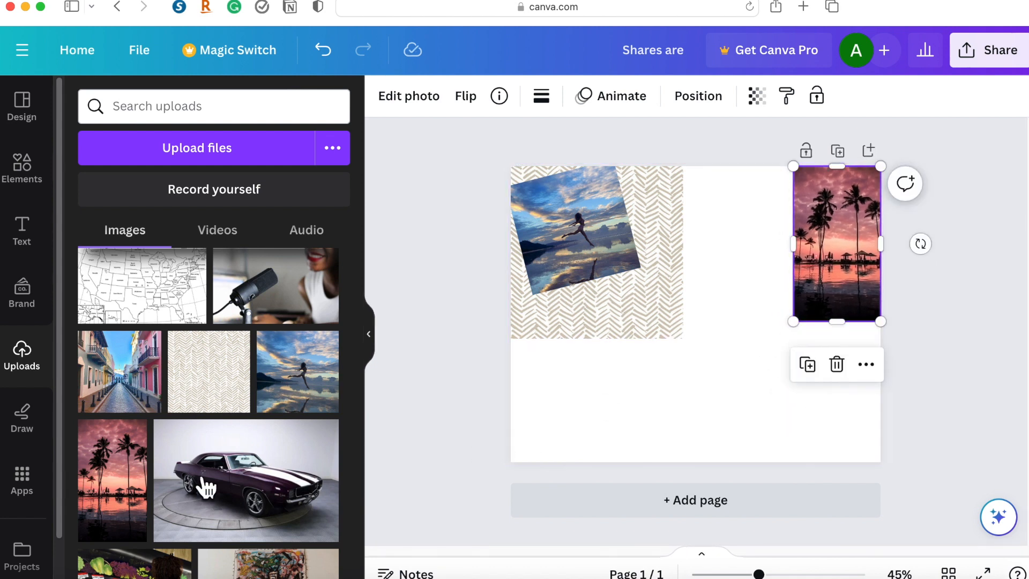
Add the uploaded grocery-store photo, shrink it and place it at the page's left edge below the leaping-figure photo.
scroll(241, 409, "down", 1)
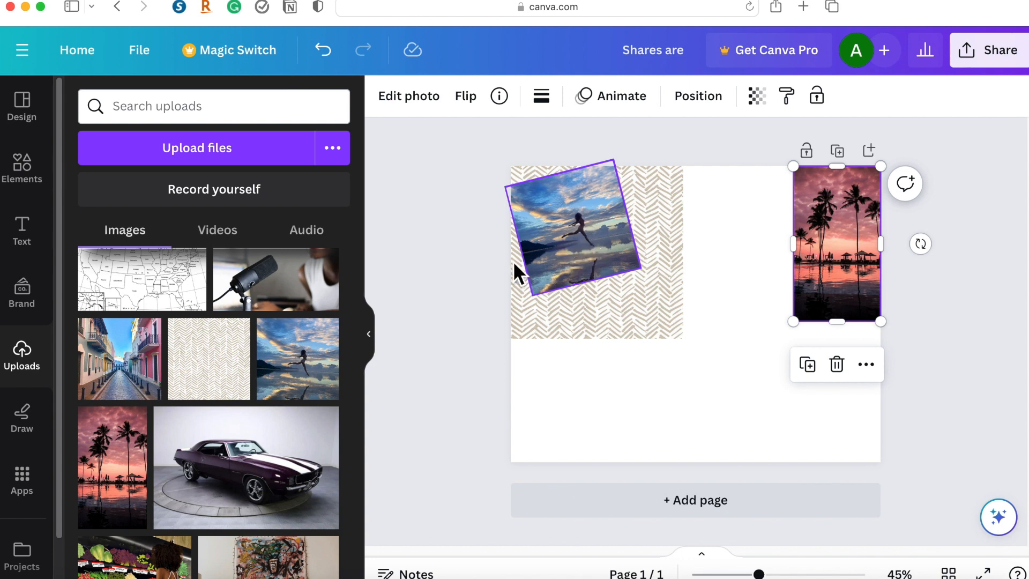
scroll(186, 427, "down", 3)
scroll(185, 429, "down", 3)
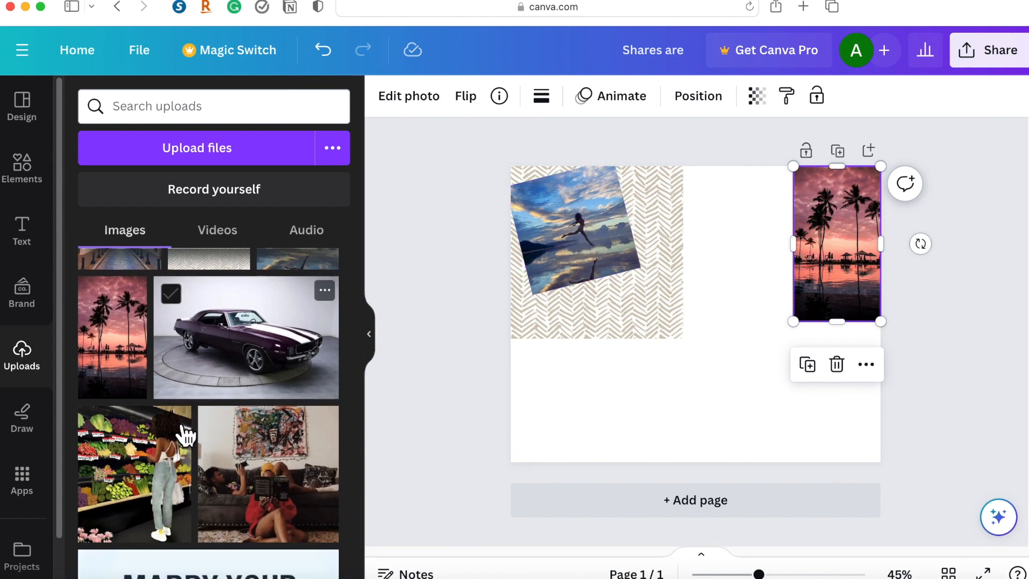
left_click(171, 479)
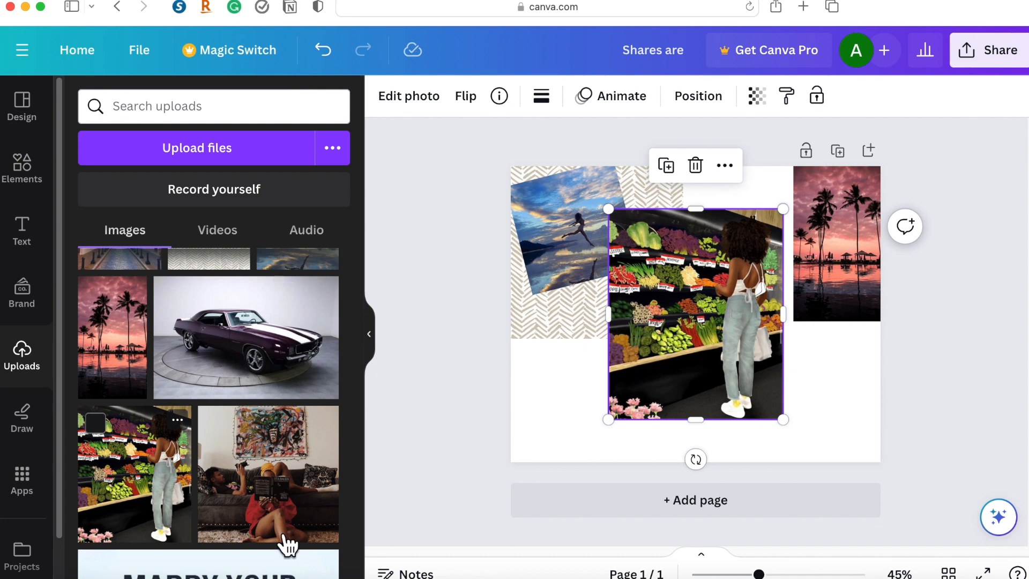
left_click_drag(789, 421, 702, 341)
left_click_drag(669, 284, 583, 382)
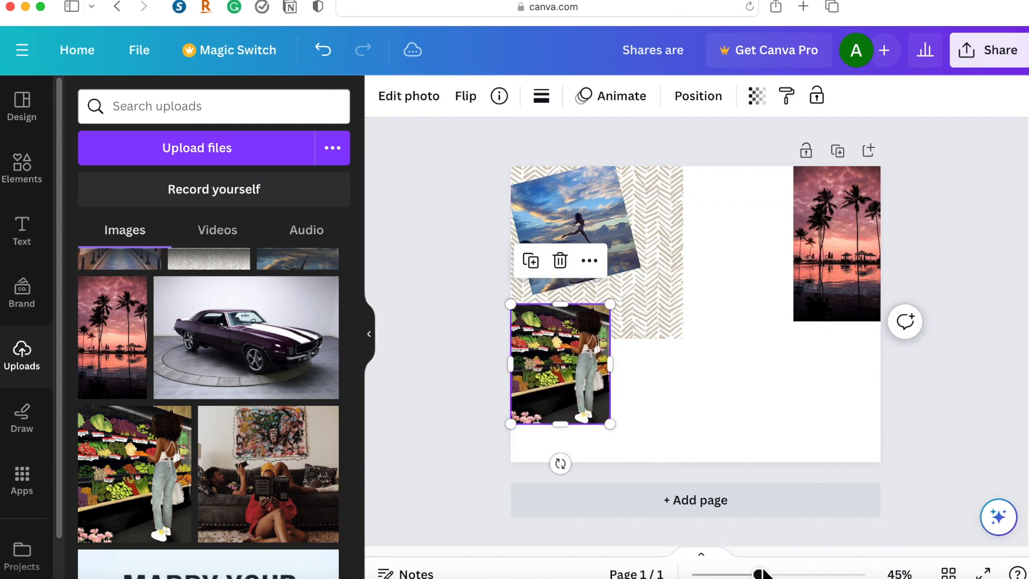
key("super+plus")
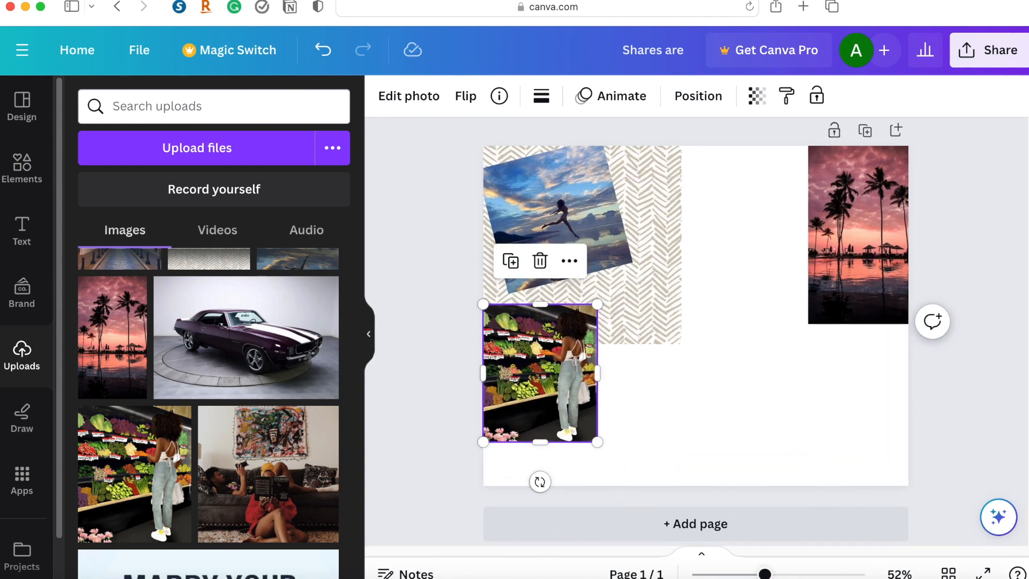
key("super+plus")
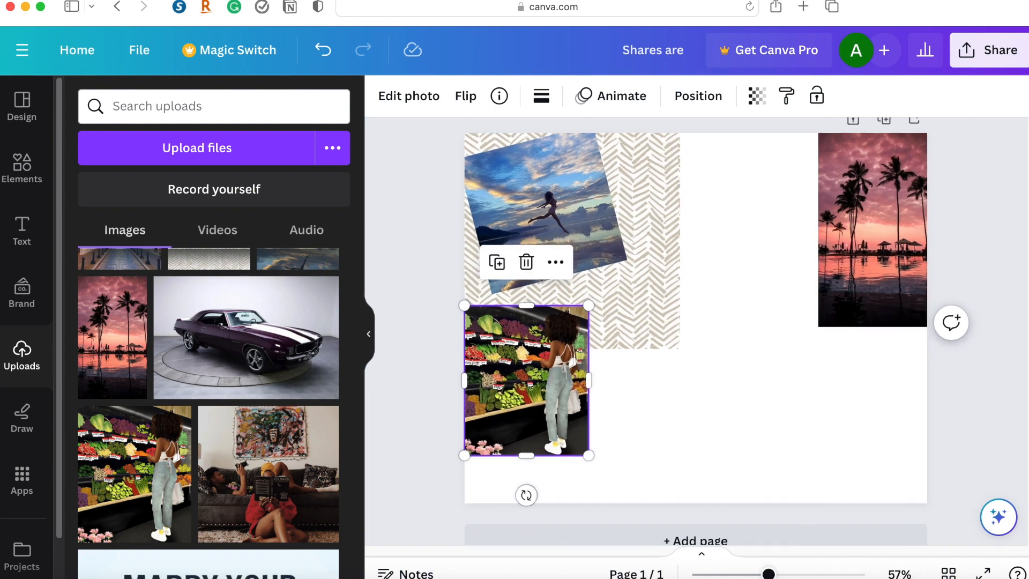
scroll(696, 306, "up", 1)
scroll(695, 311, "up", 2)
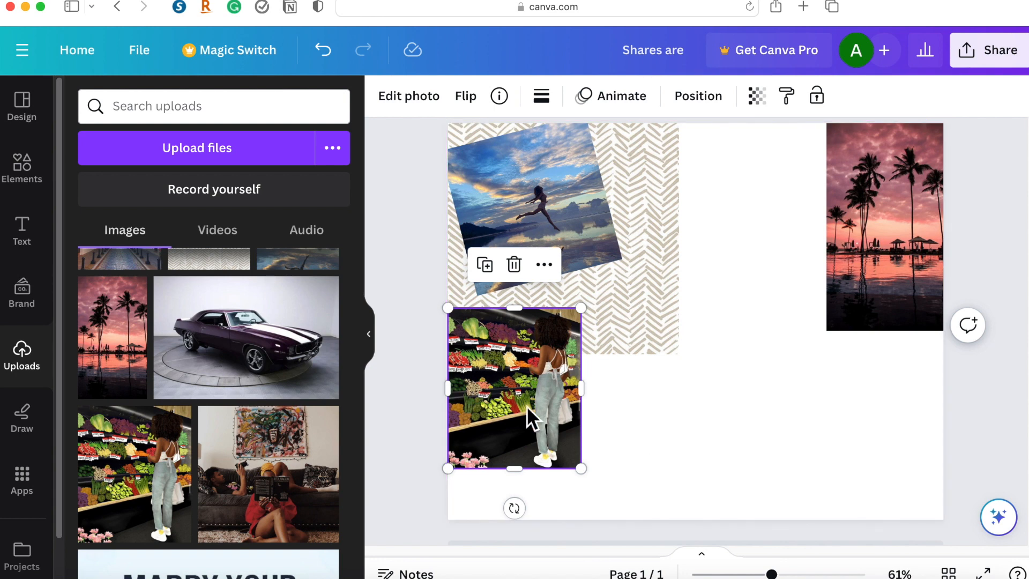
mouse_move(581, 468)
left_mouse_down()
mouse_move(522, 404)
mouse_move(545, 425)
left_mouse_up()
Add the uploaded photo of the couple at the couch, shrink it, place it in the page's lower-right corner and tilt it clockwise.
mouse_move(230, 450)
left_mouse_down()
mouse_move(636, 403)
mouse_move(802, 466)
mouse_move(814, 397)
left_mouse_up()
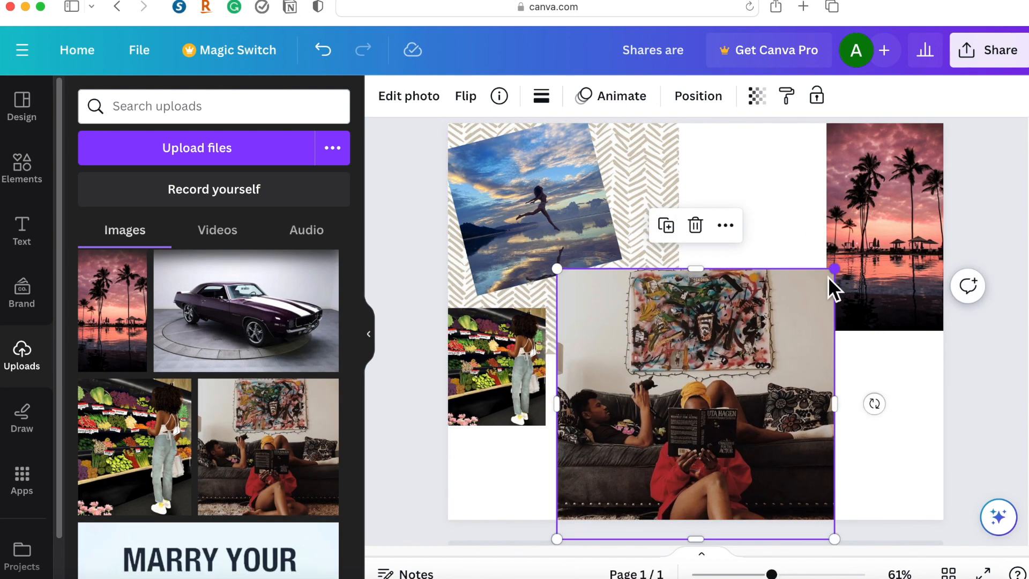
left_click_drag(835, 270, 774, 329)
left_click_drag(706, 421, 694, 386)
left_click_drag(759, 502, 667, 427)
left_click_drag(626, 397, 882, 473)
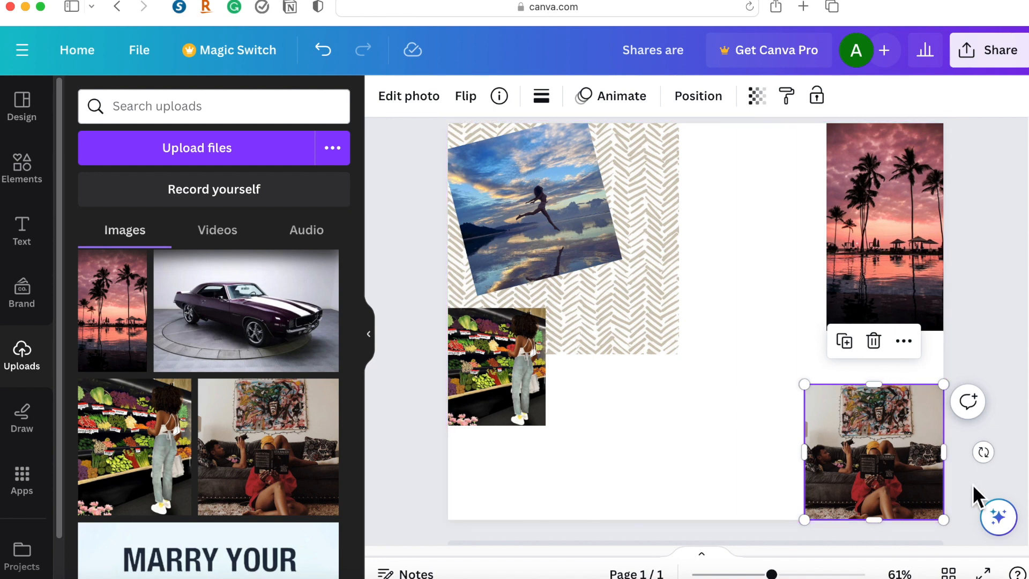
left_click_drag(985, 450, 971, 479)
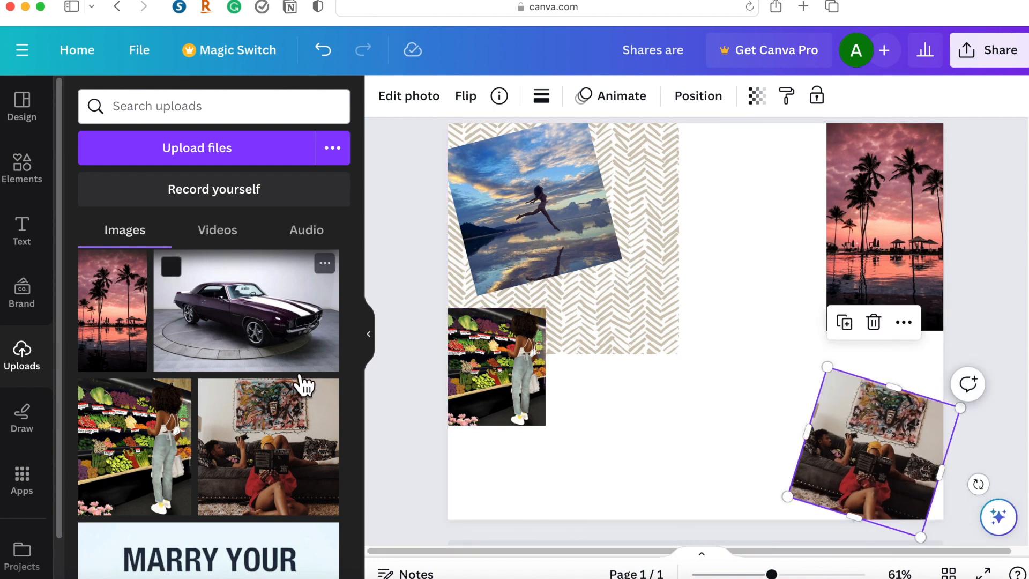
Add the uploaded "MARRY YOUR BEST FRIEND." quote image to the middle of the page.
scroll(300, 382, "down", 2)
scroll(304, 384, "down", 1)
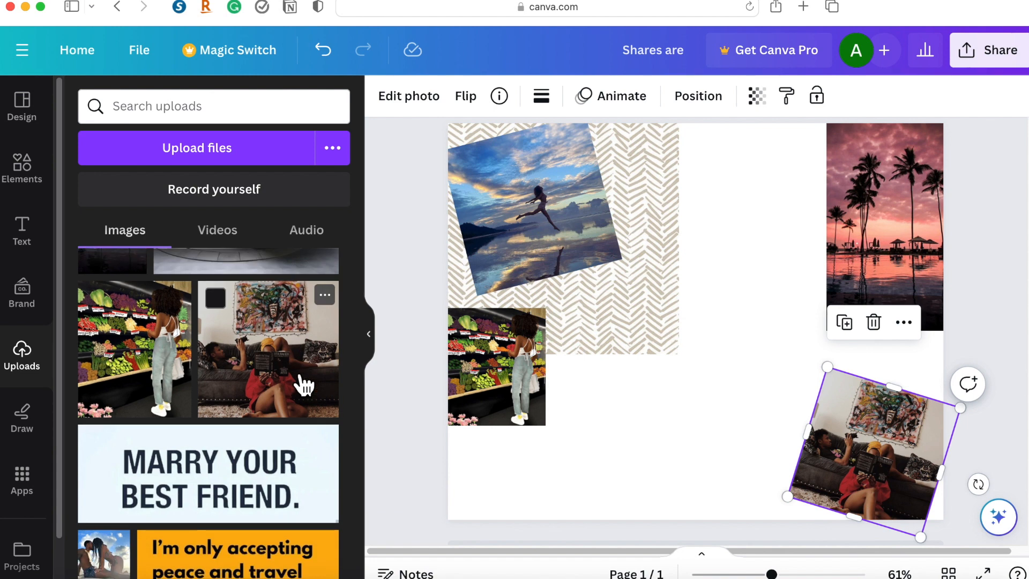
scroll(304, 383, "down", 2)
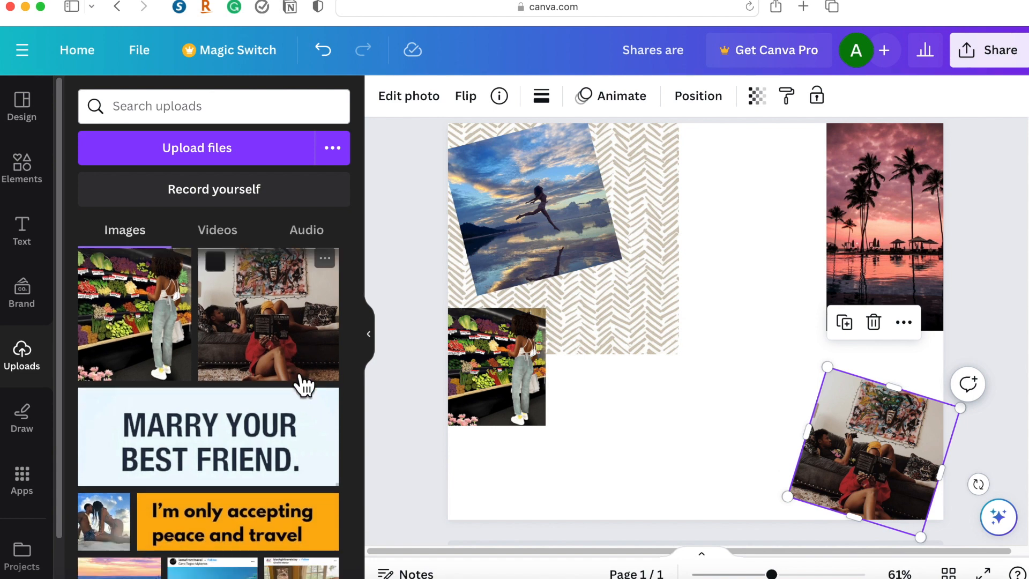
scroll(288, 414, "down", 1)
scroll(287, 413, "up", 1)
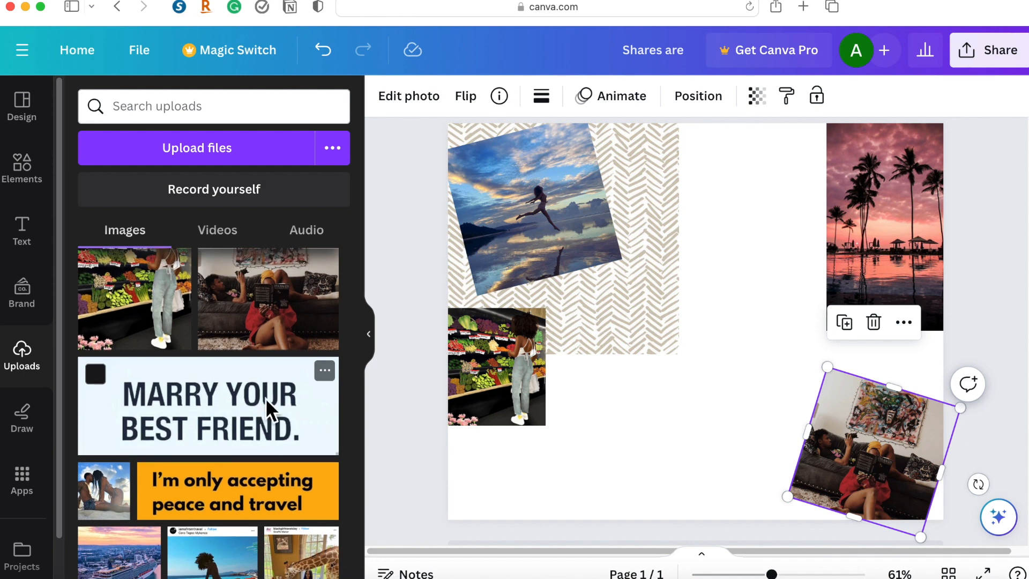
left_click_drag(507, 427, 654, 419)
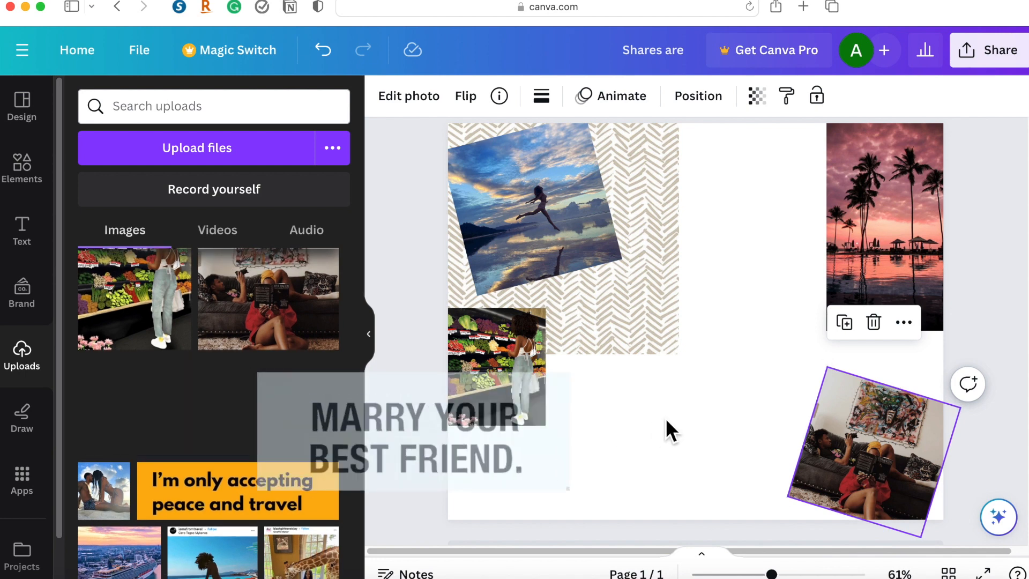
left_click(331, 53)
left_click(231, 431)
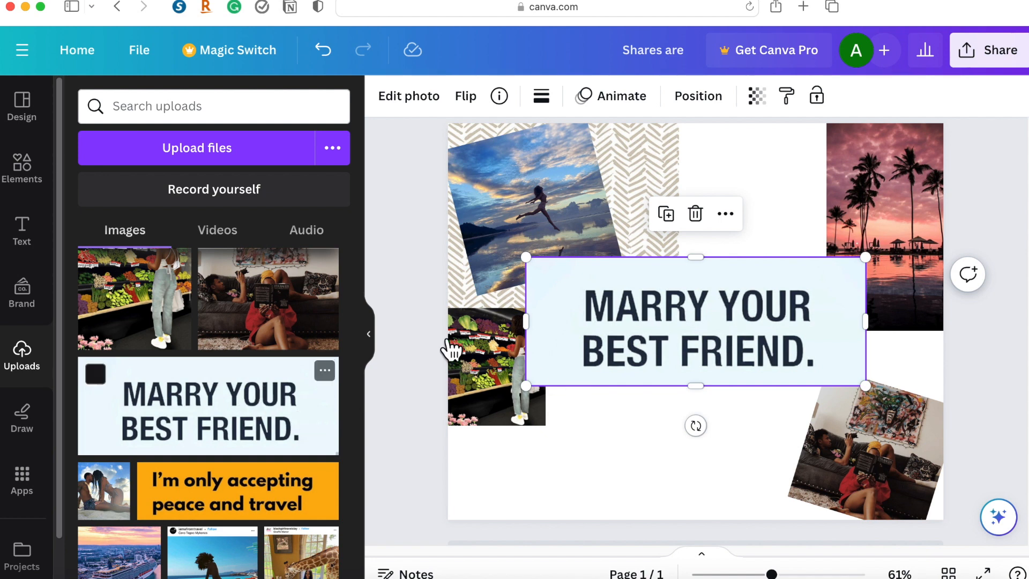
Shrink the "MARRY YOUR BEST FRIEND." image, tilt it counterclockwise and place it over the upper-left corner of the couch photo.
left_click_drag(527, 258, 703, 324)
left_click_drag(847, 359, 819, 470)
left_click_drag(747, 488, 771, 488)
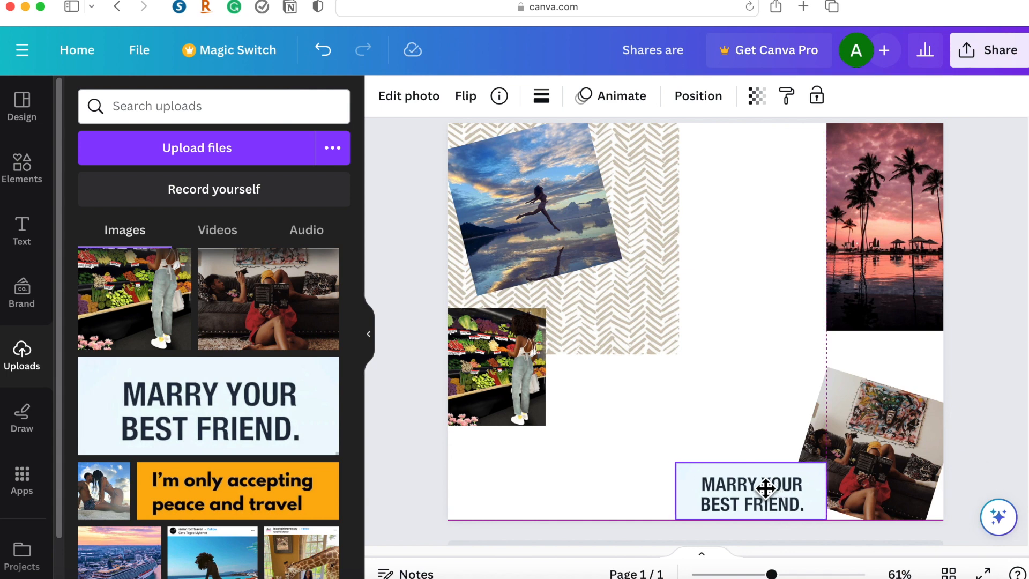
scroll(300, 423, "down", 2)
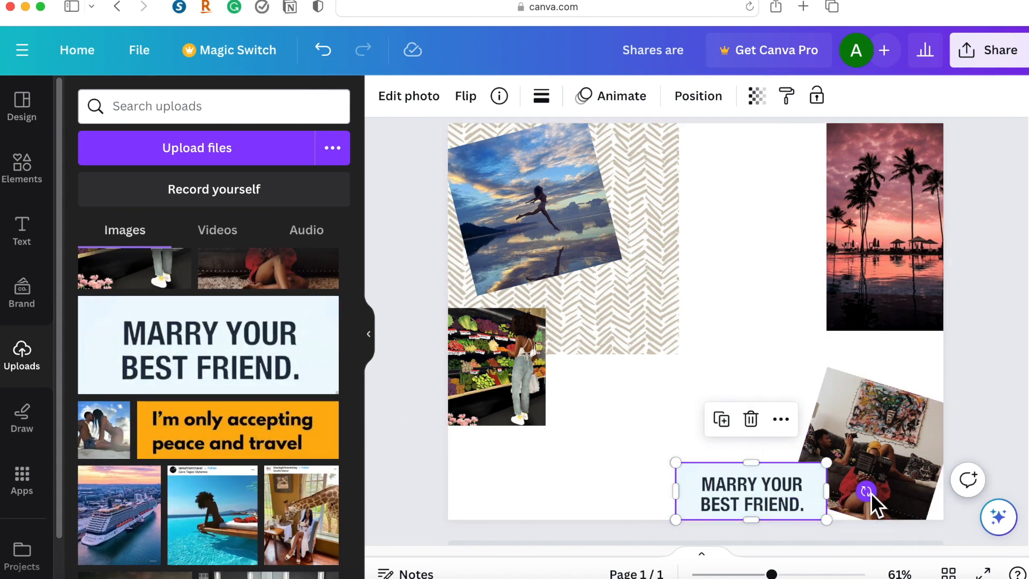
left_click_drag(846, 524, 879, 391)
left_click_drag(780, 413, 832, 420)
mouse_move(845, 368)
left_mouse_down()
mouse_move(847, 381)
mouse_move(840, 372)
left_mouse_up()
Add the uploaded photo of the woman sitting on the kitchen counter, shrink it and place it at the page's top edge beside the leaping-figure photo.
scroll(225, 423, "down", 3)
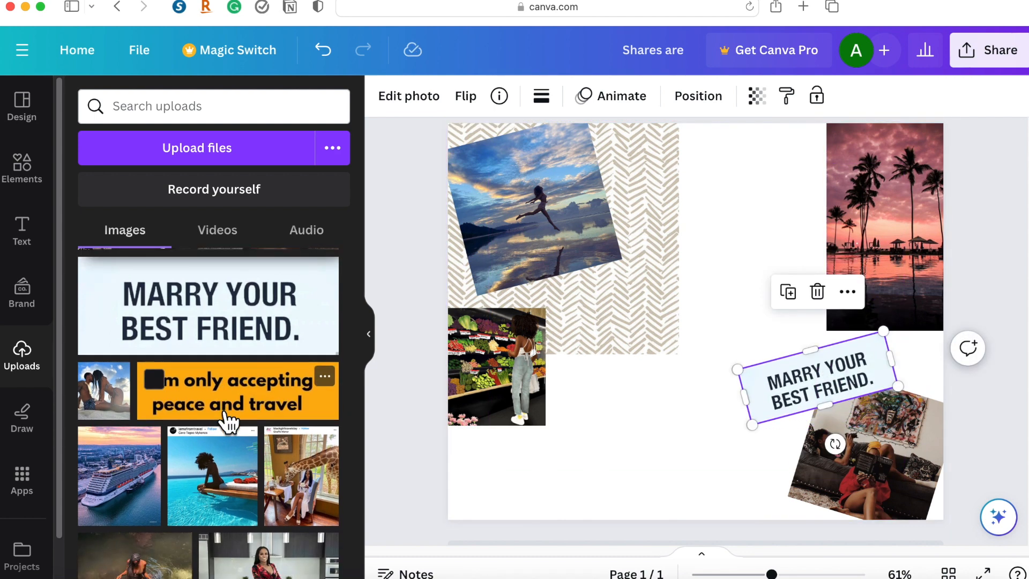
scroll(226, 421, "down", 2)
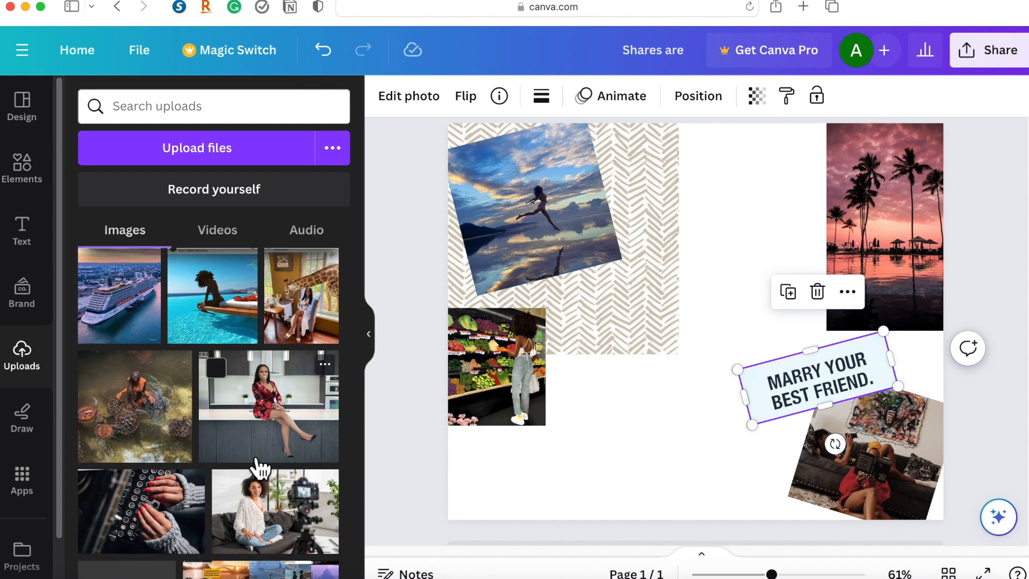
left_click_drag(301, 447, 529, 457)
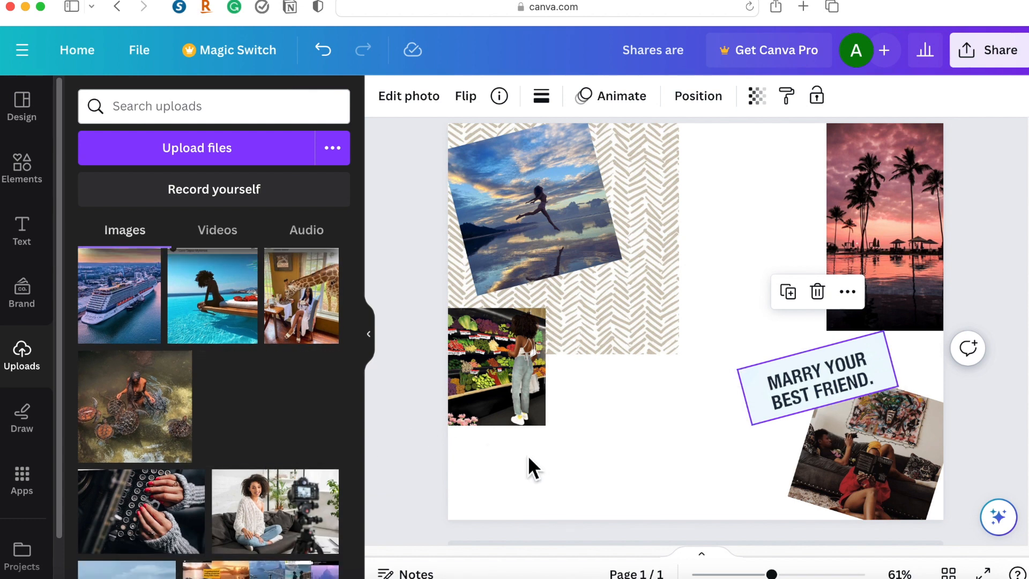
left_click_drag(608, 432, 619, 420)
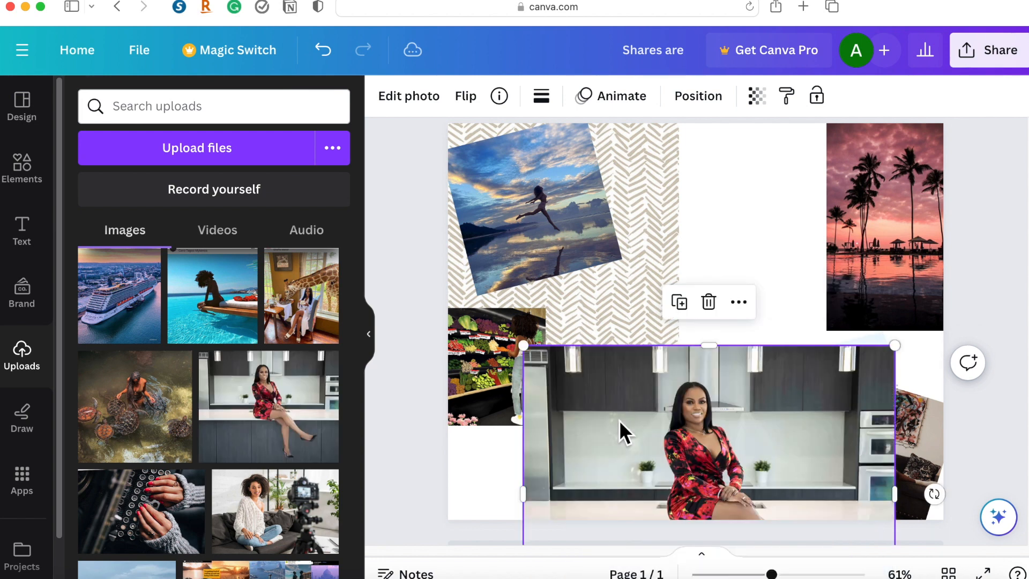
left_click_drag(895, 346, 762, 451)
left_click_drag(674, 463, 698, 256)
left_click_drag(784, 436, 668, 366)
left_click_drag(634, 311, 729, 191)
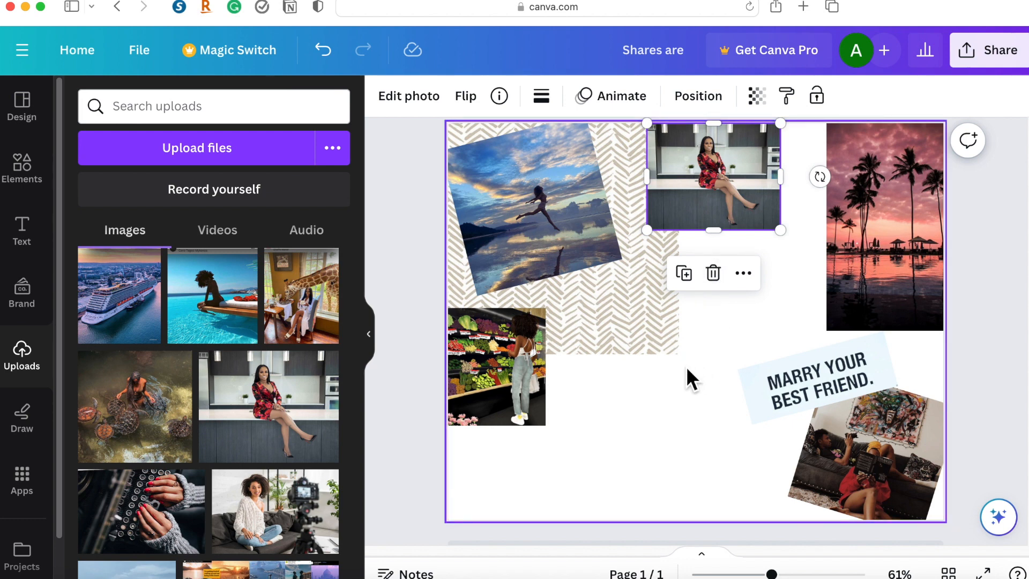
Add the uploaded photo of hands on a typewriter, shrink it and place it beside the grocery-store photo, below the leaping-figure photo.
scroll(213, 424, "down", 1)
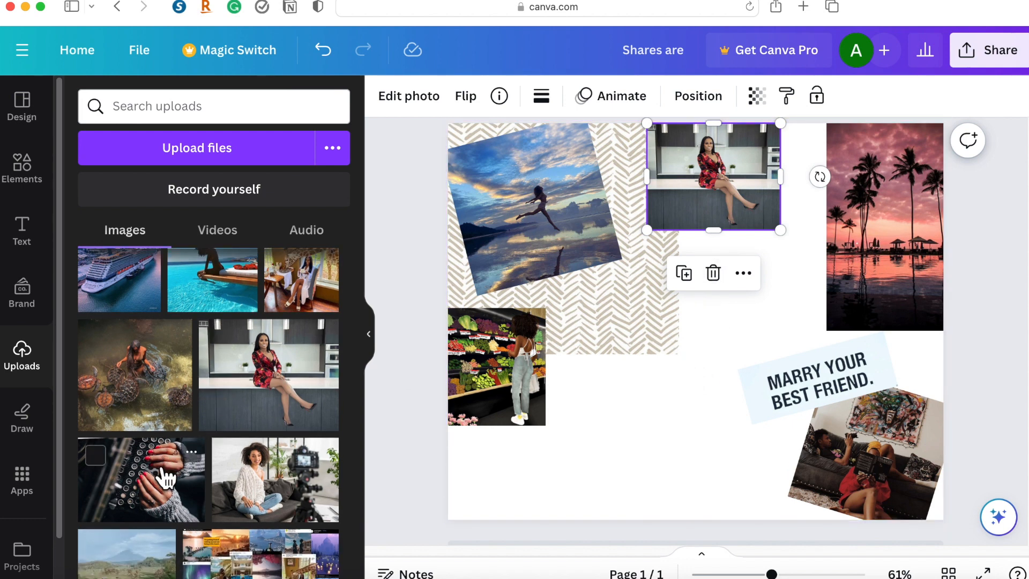
left_click_drag(164, 480, 663, 407)
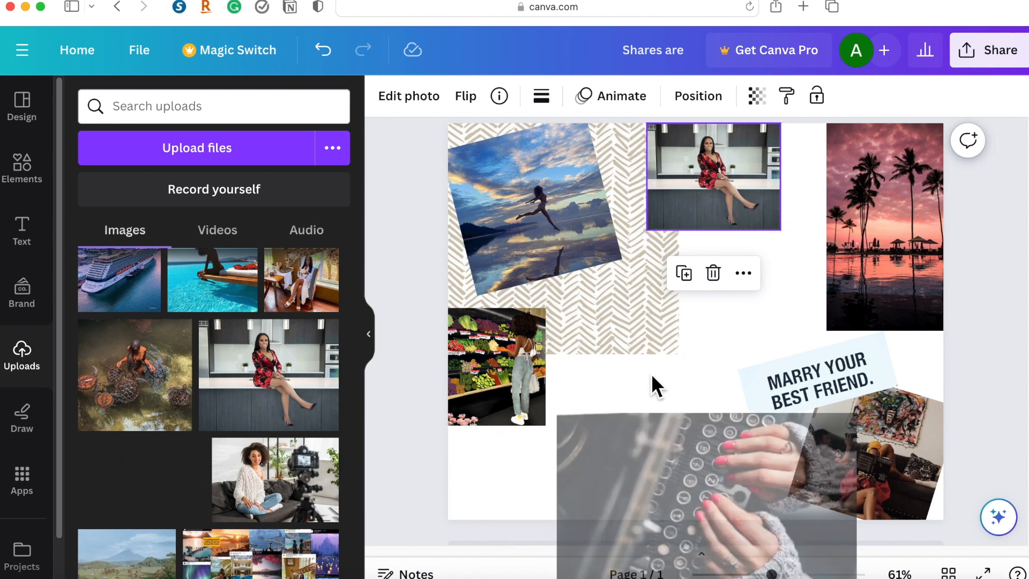
left_click_drag(655, 383, 655, 381)
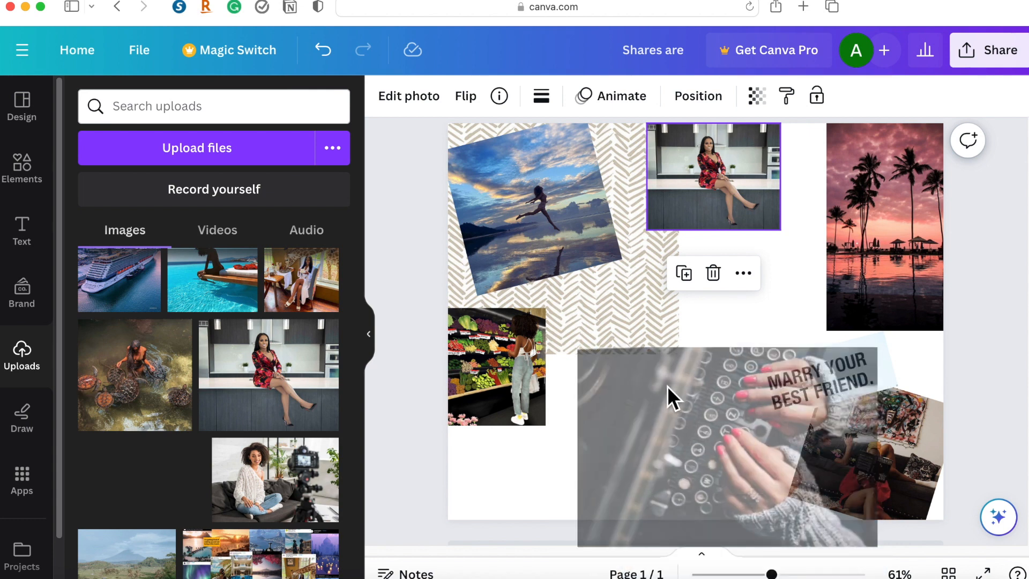
left_click_drag(891, 571, 674, 470)
left_click_drag(877, 543, 754, 462)
left_click_drag(706, 426, 688, 460)
left_click_drag(733, 487, 685, 465)
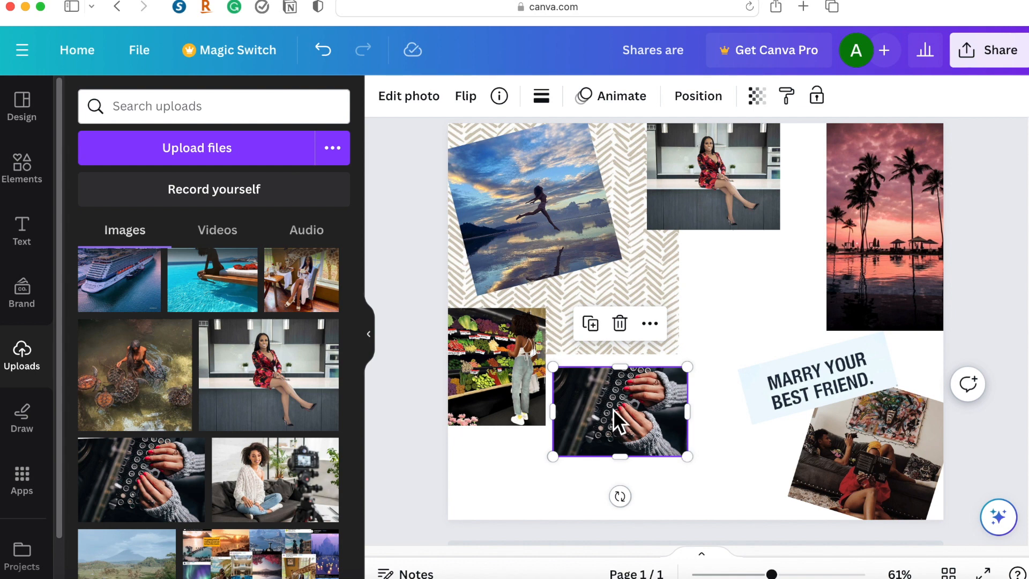
left_click_drag(637, 378, 644, 322)
scroll(306, 459, "down", 5)
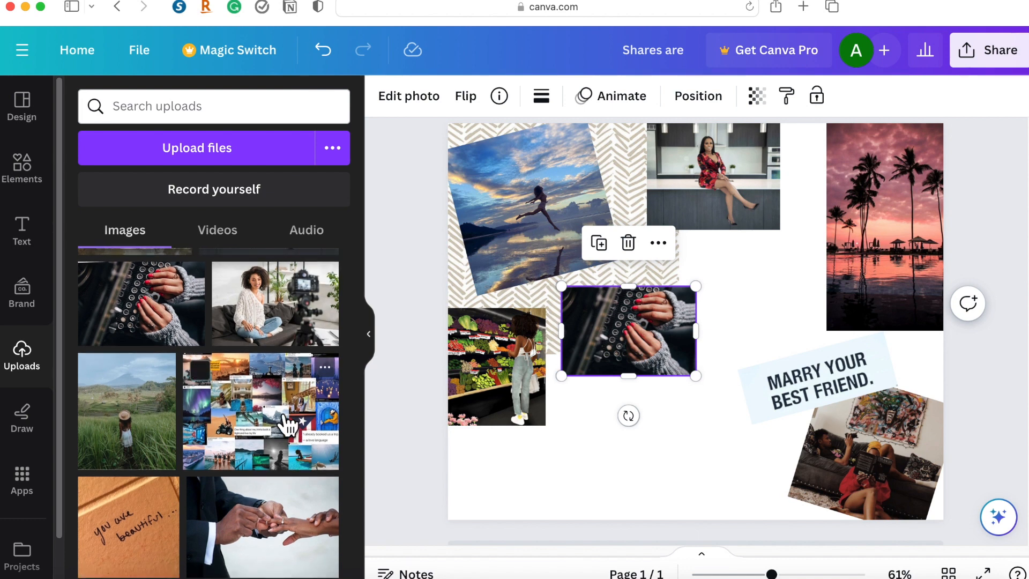
left_click(288, 426)
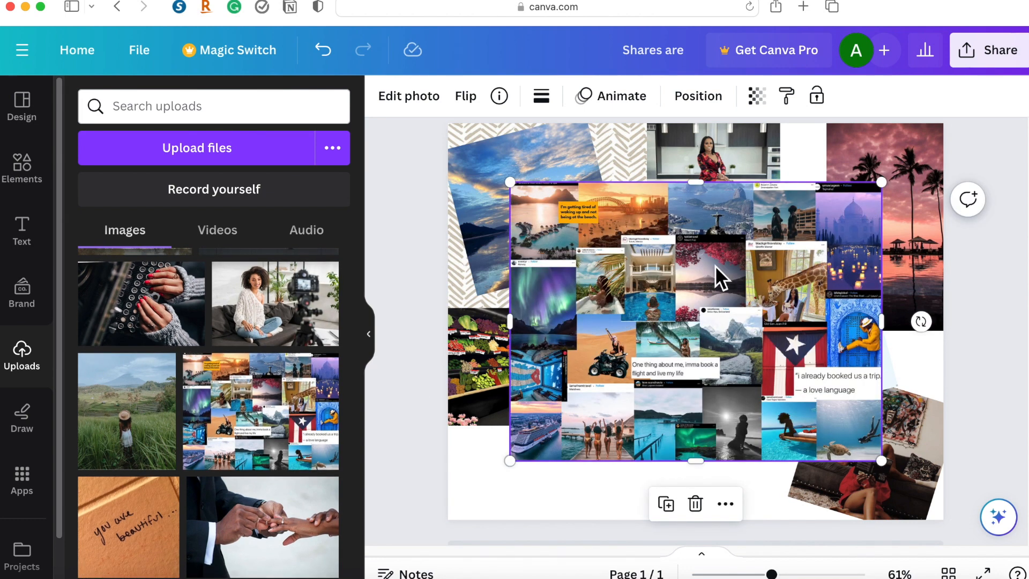
left_click_drag(508, 183, 477, 163)
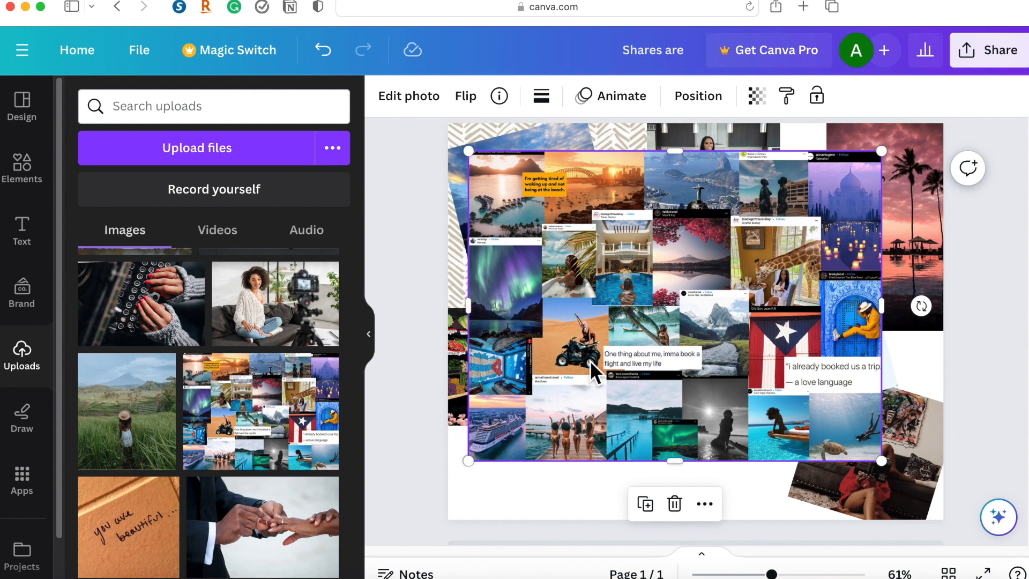
key("Delete")
Look through the remaining uploaded images for further vision board pictures and quotes.
scroll(276, 361, "down", 3)
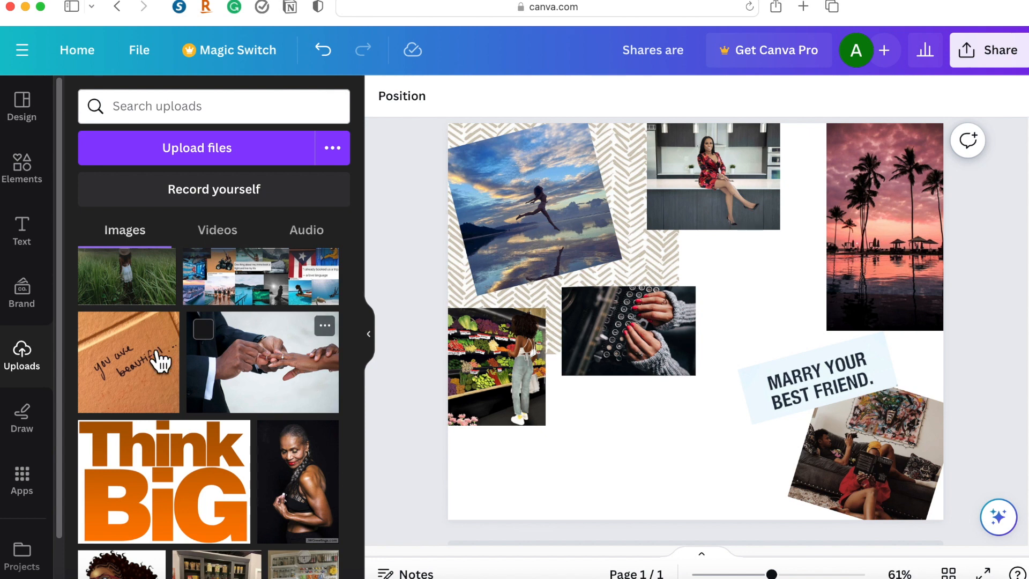
scroll(164, 385, "down", 2)
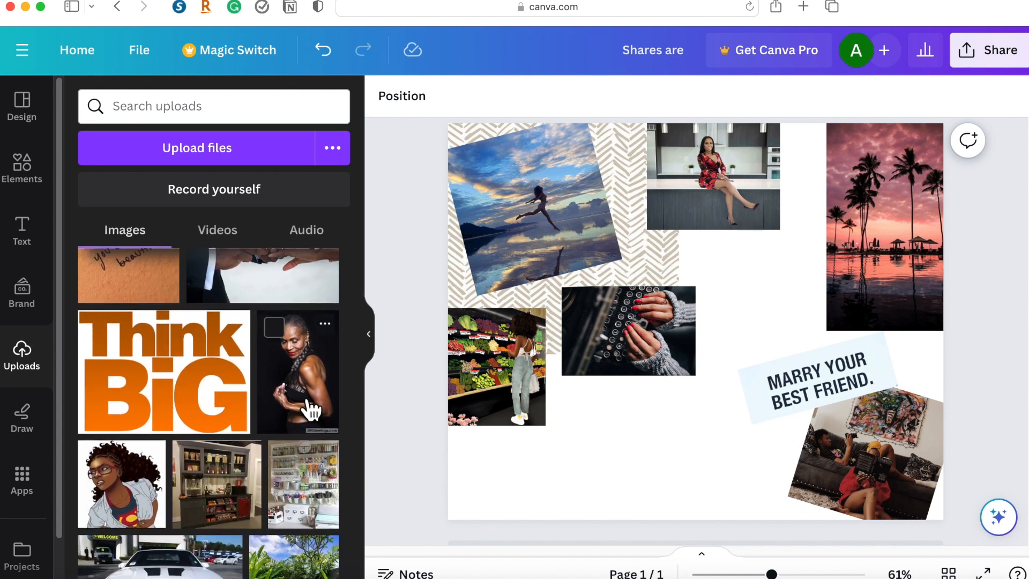
scroll(308, 397, "down", 1)
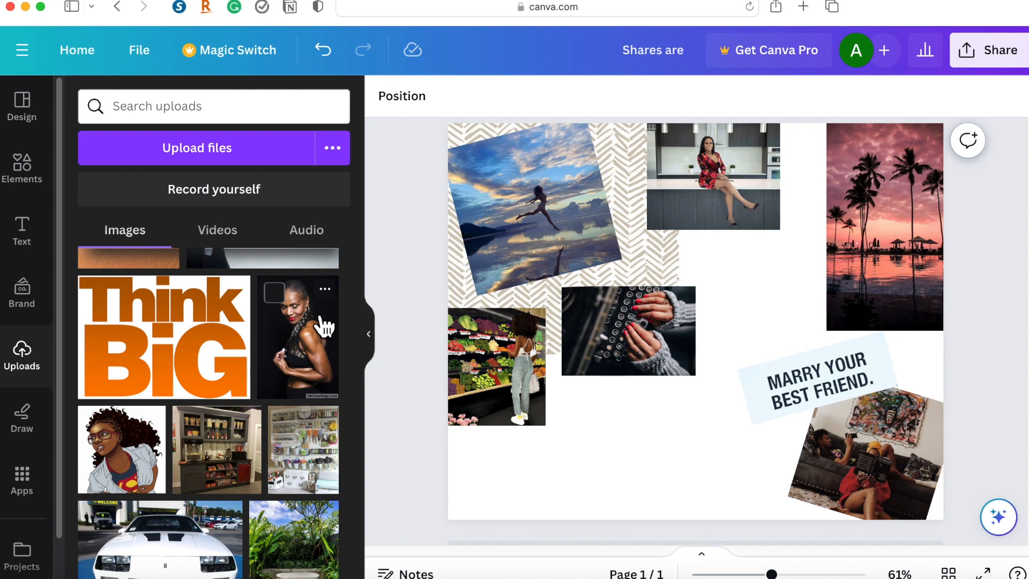
scroll(295, 357, "down", 5)
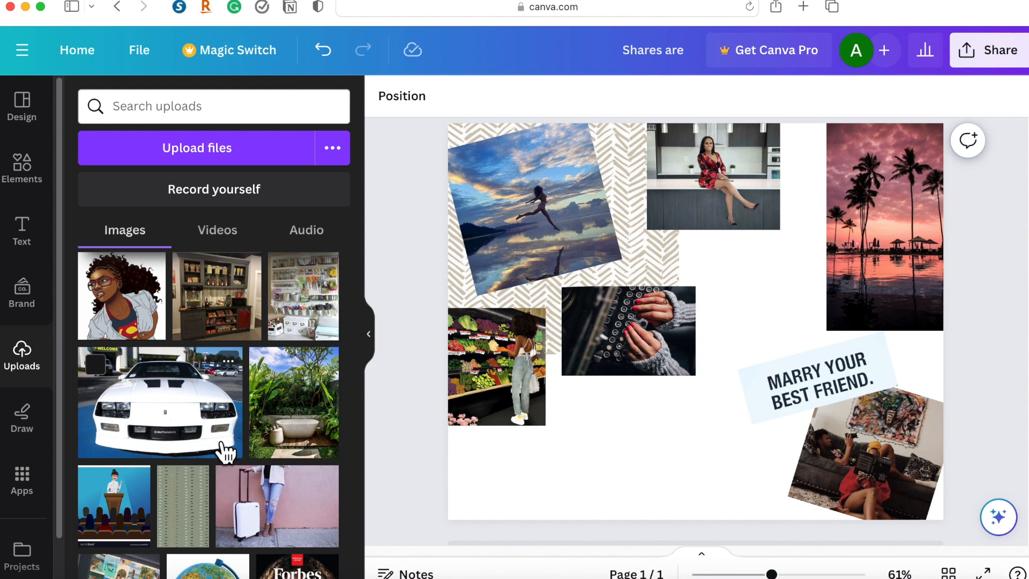
scroll(321, 427, "down", 1)
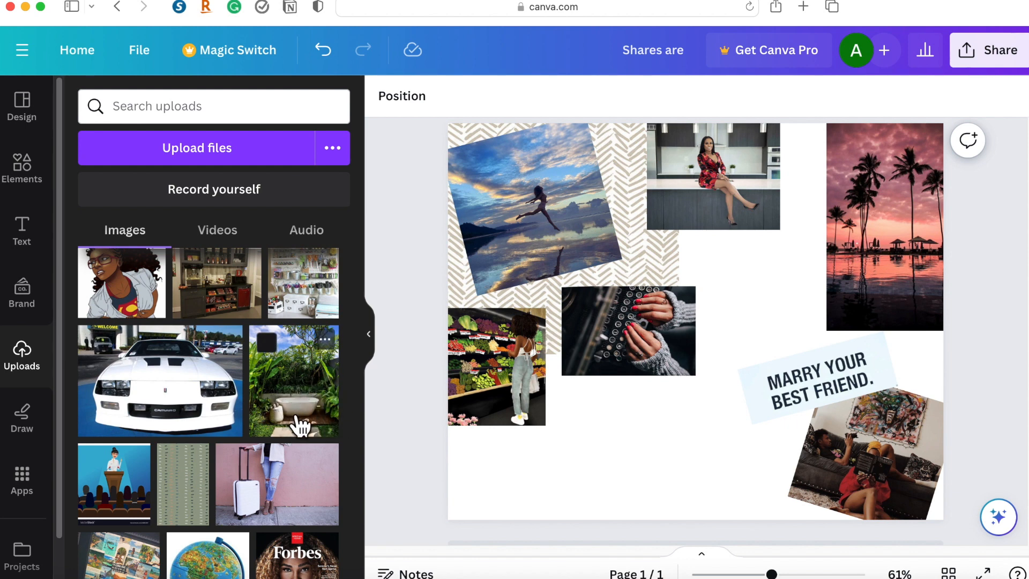
scroll(292, 398, "down", 3)
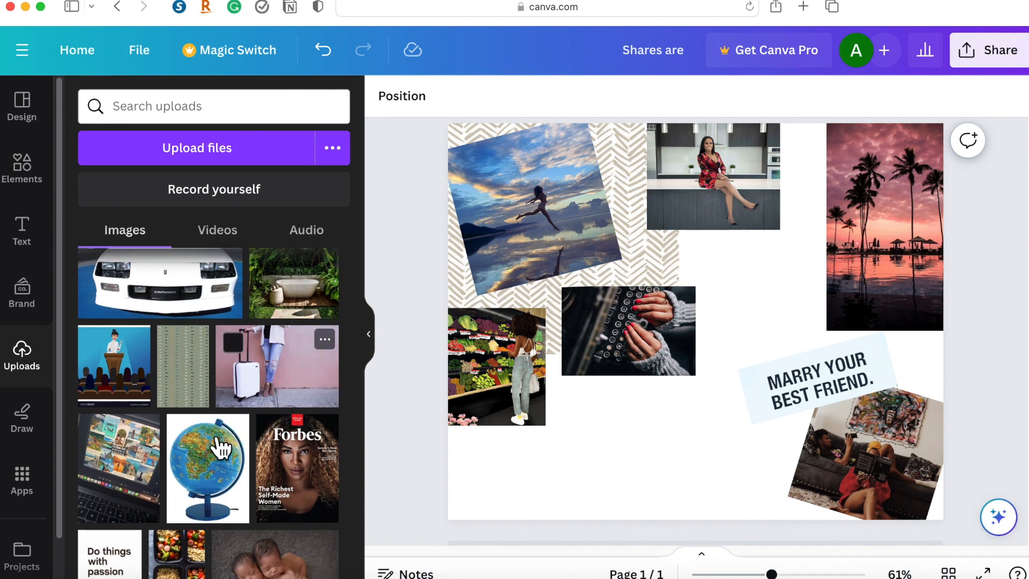
scroll(243, 480, "down", 1)
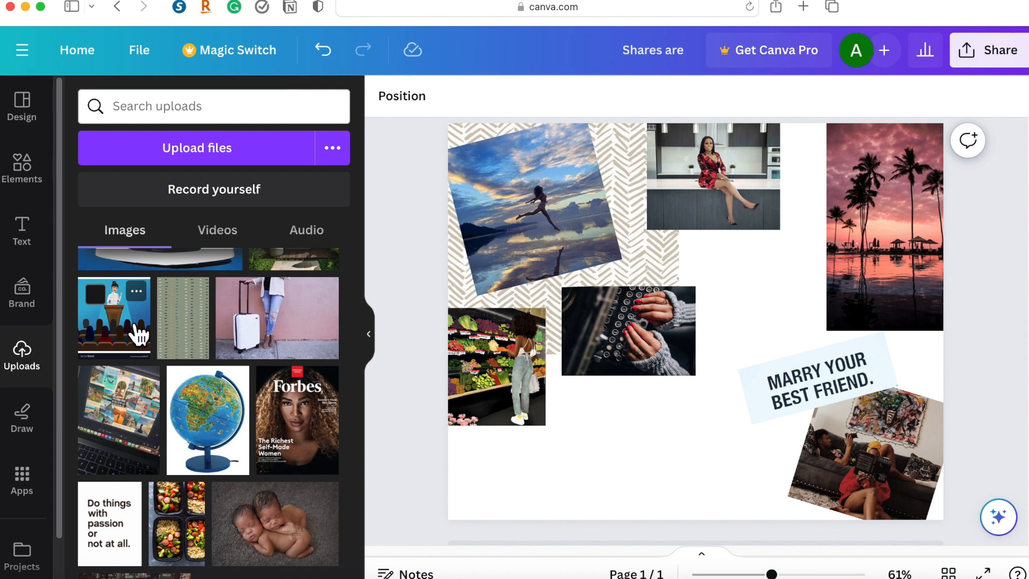
scroll(180, 423, "down", 2)
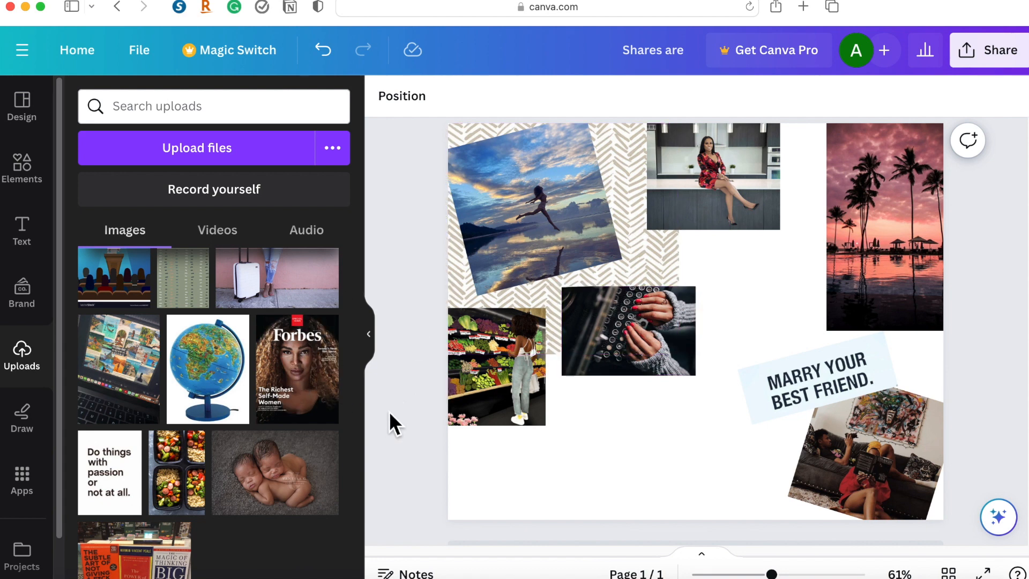
scroll(273, 445, "down", 2)
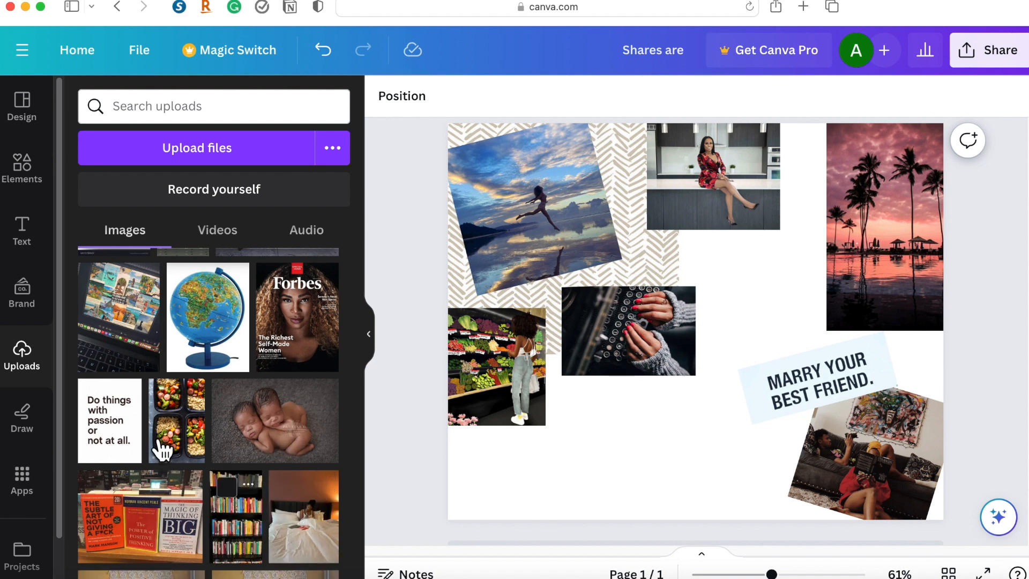
scroll(266, 493, "up", 2)
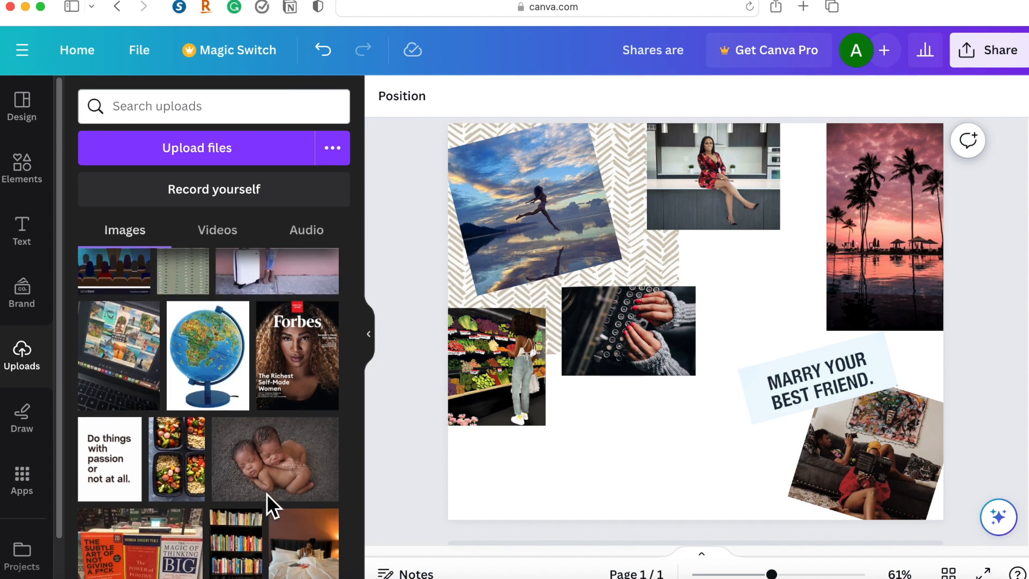
scroll(266, 493, "up", 1)
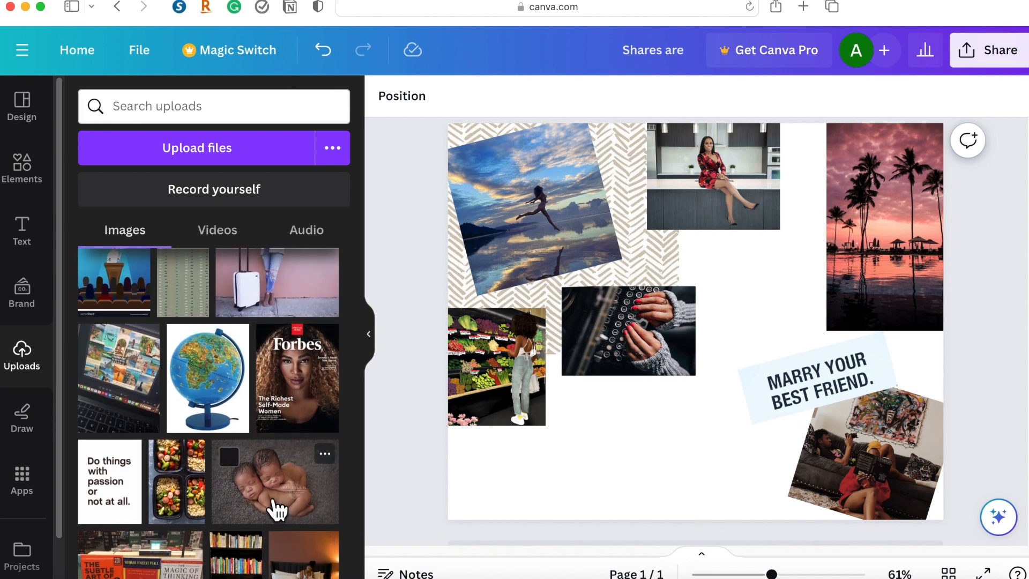
scroll(276, 509, "up", 1)
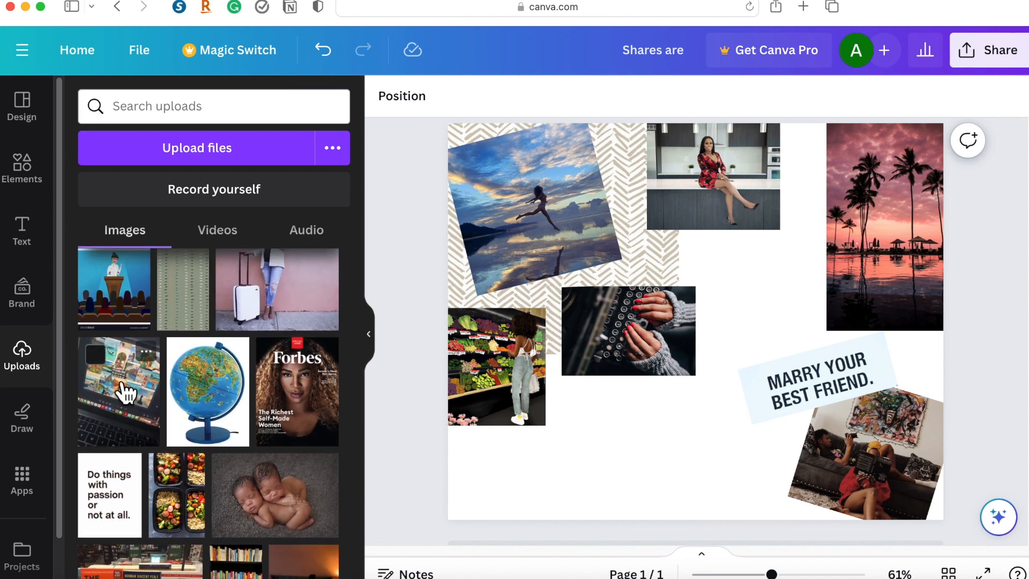
left_click_drag(379, 414, 546, 429)
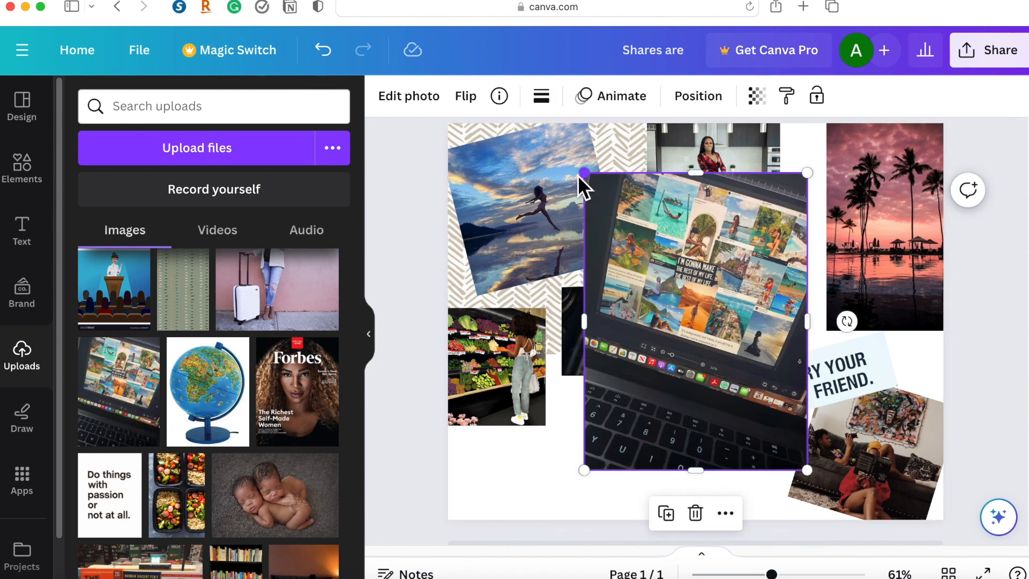
left_click_drag(549, 171, 533, 168)
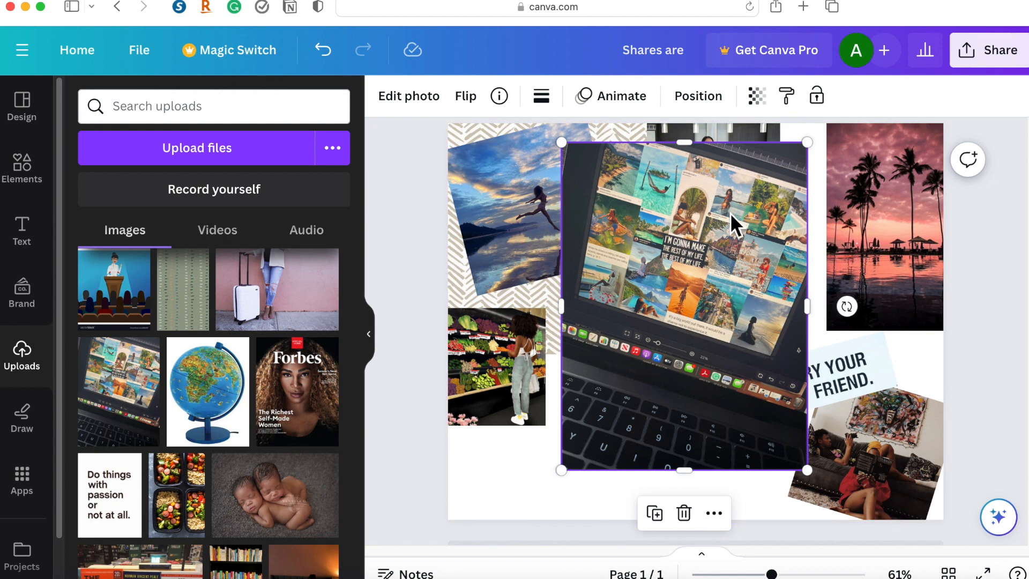
key("Delete")
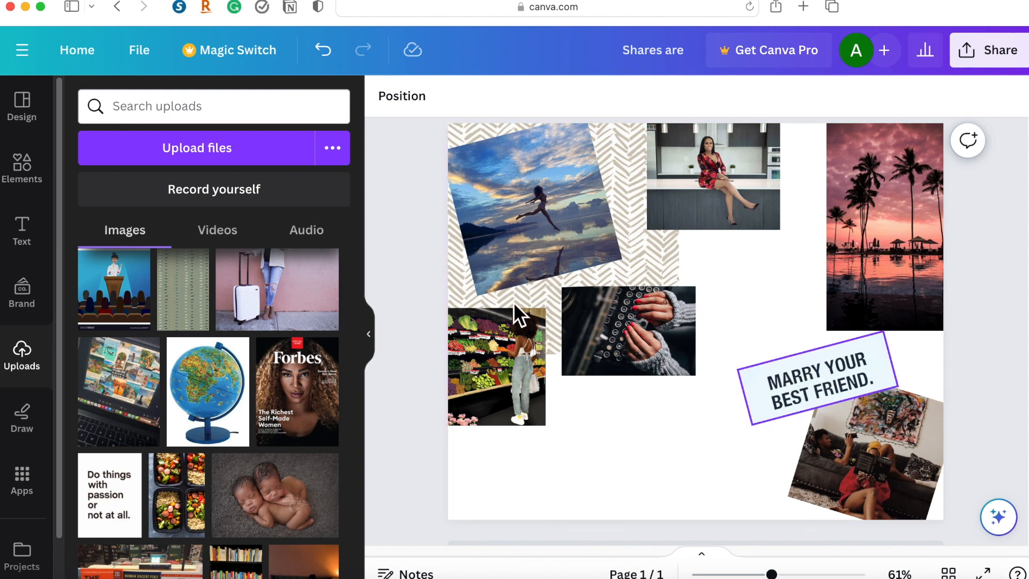
Add the "COMING SOON" font combination to the middle of the page and open its text effects.
left_click(37, 237)
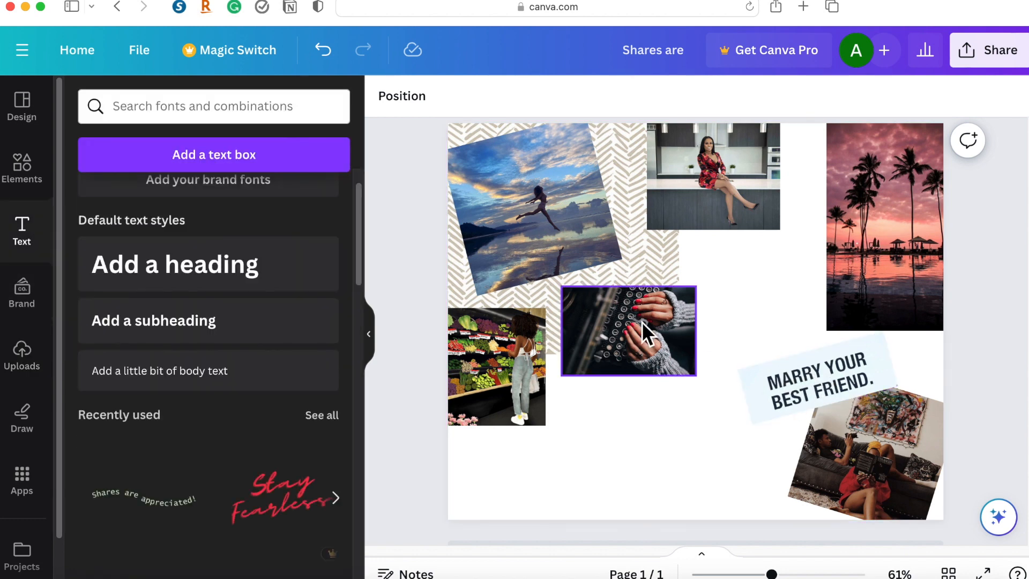
scroll(206, 281, "down", 8)
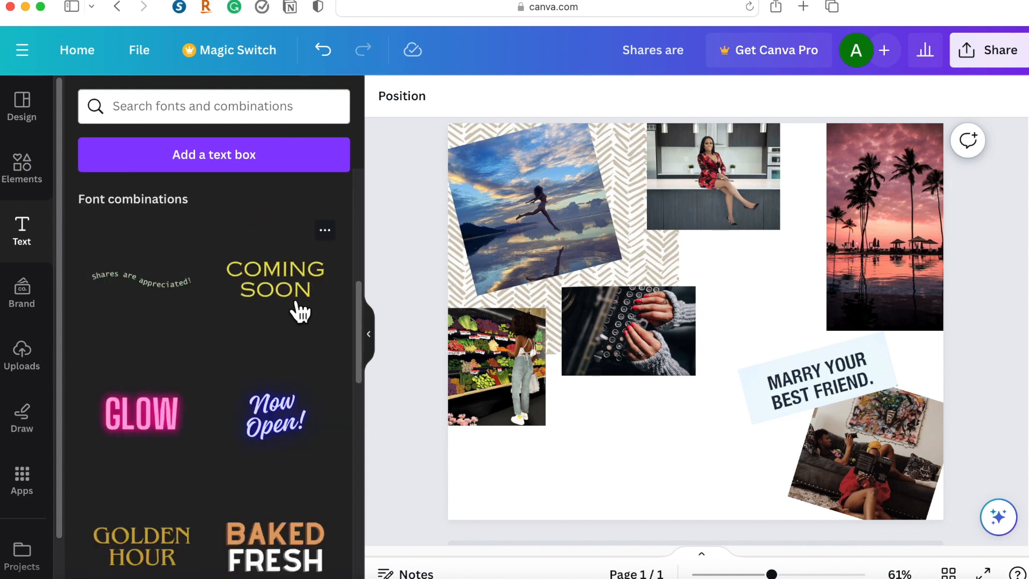
left_click(300, 311)
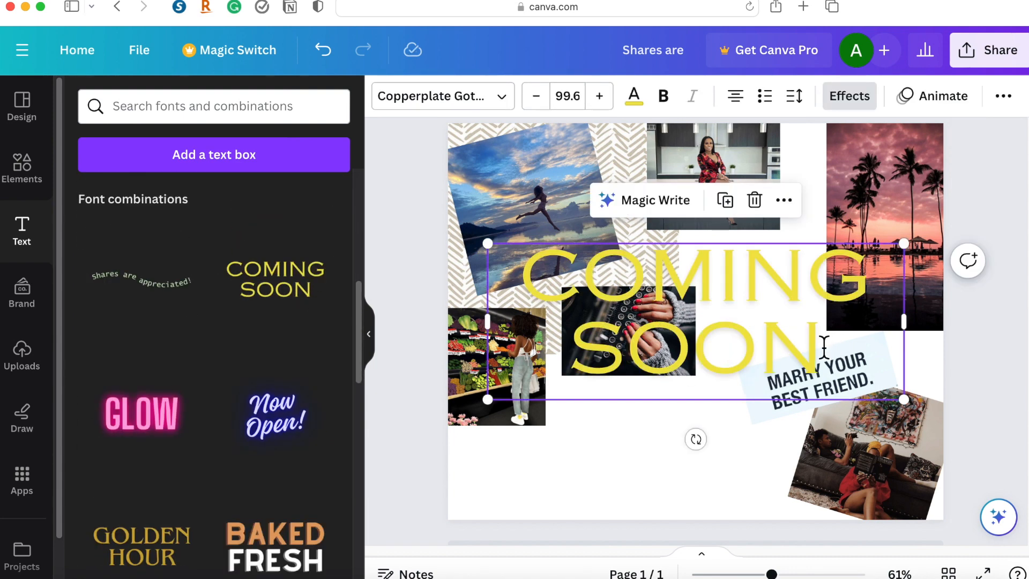
left_click(464, 110)
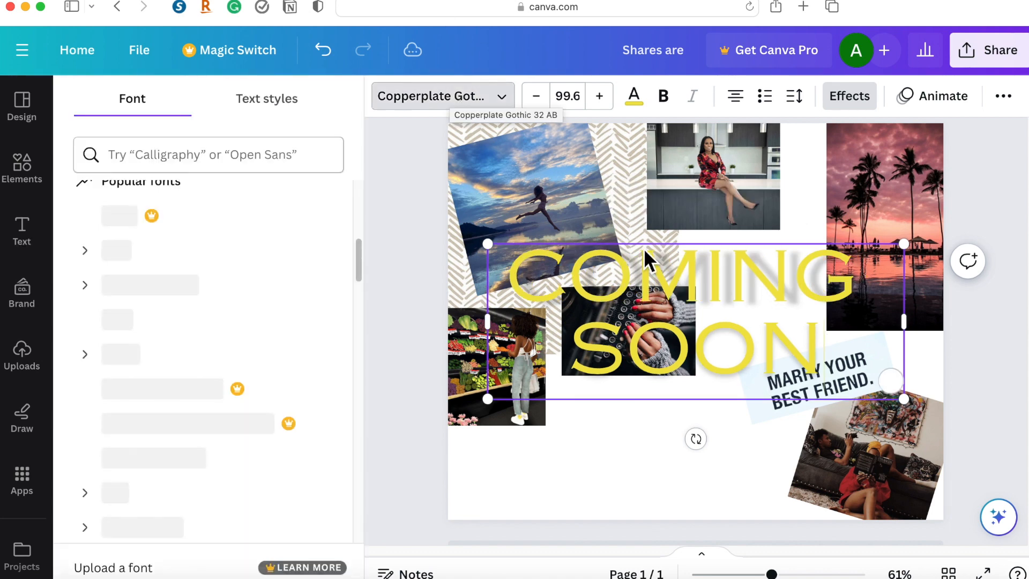
left_click(865, 107)
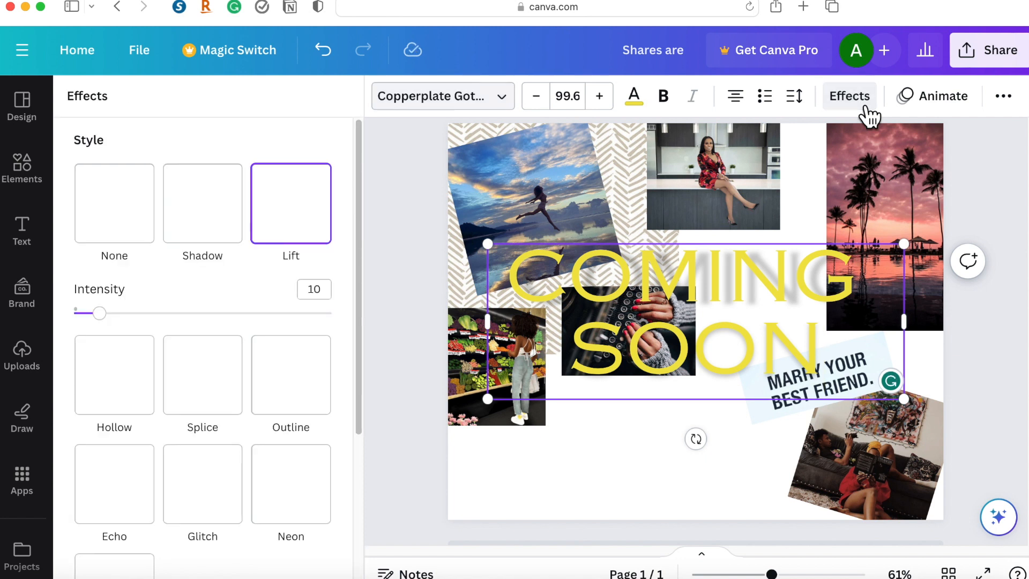
scroll(276, 322, "down", 2)
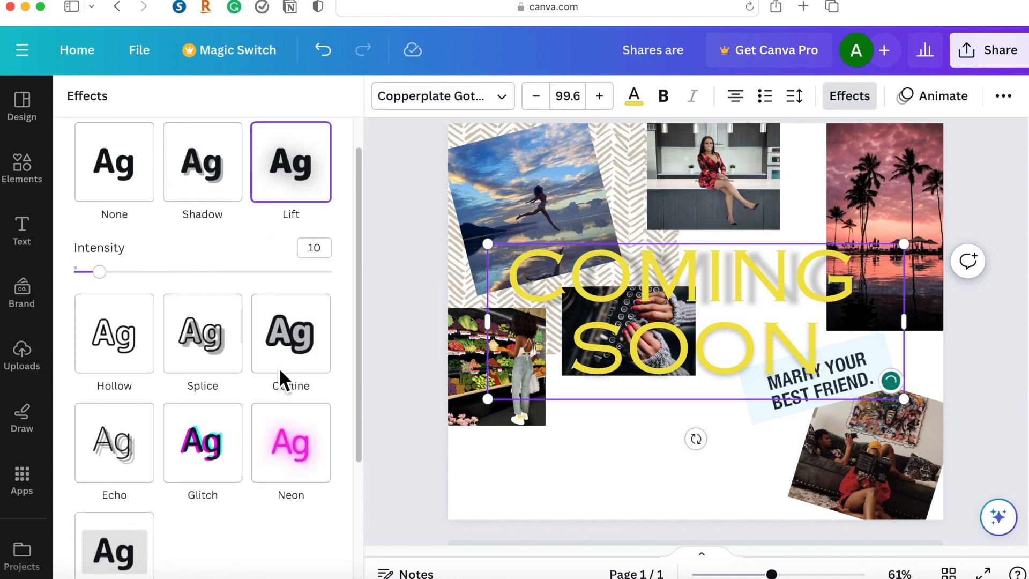
Try the Neon effect at intensity 56 and the Background effect with roundness 100 and spread 100 on the COMING SOON text.
left_click(313, 465)
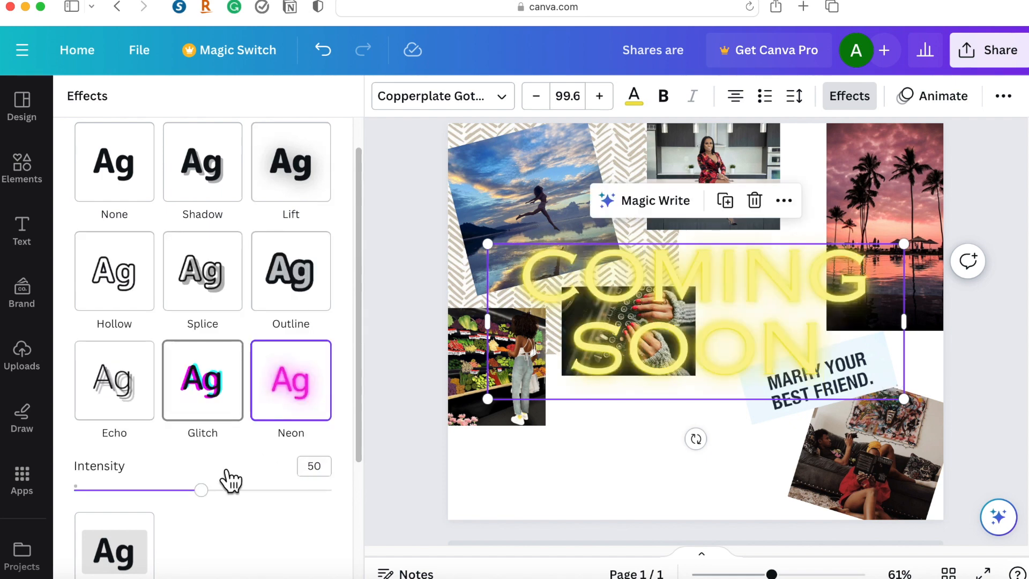
mouse_move(207, 491)
left_mouse_down()
mouse_move(190, 503)
mouse_move(220, 499)
mouse_move(220, 484)
left_mouse_up()
scroll(221, 485, "down", 3)
scroll(222, 488, "down", 3)
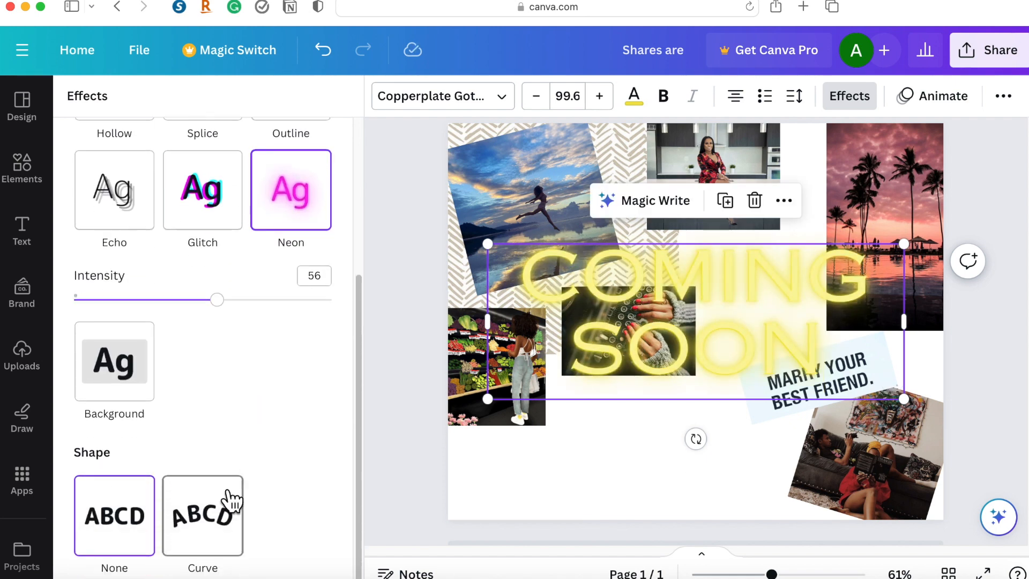
left_click(134, 388)
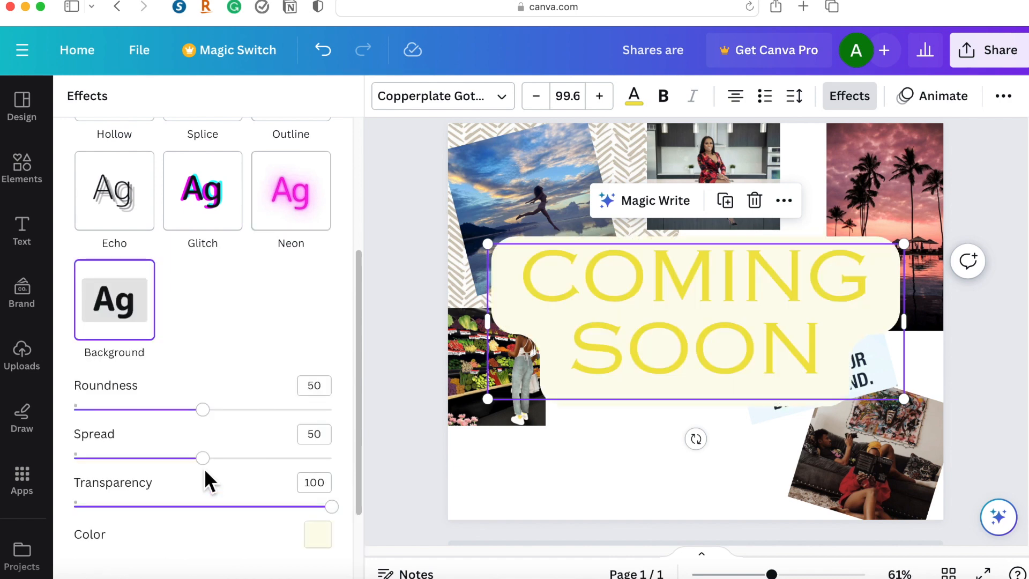
left_click_drag(303, 462, 364, 469)
left_click_drag(203, 409, 351, 427)
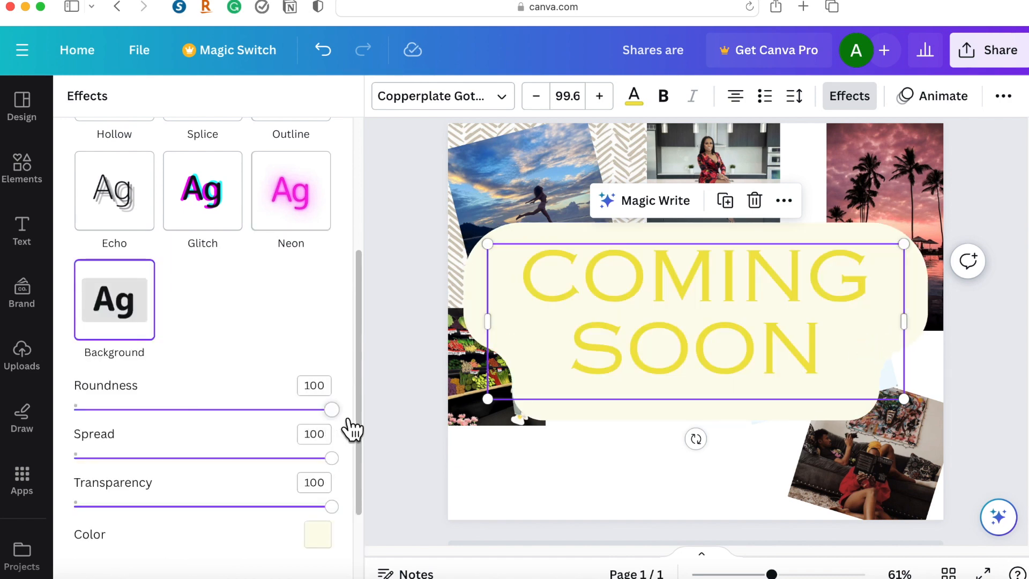
Delete the COMING SOON text from the collage page.
scroll(235, 448, "up", 5)
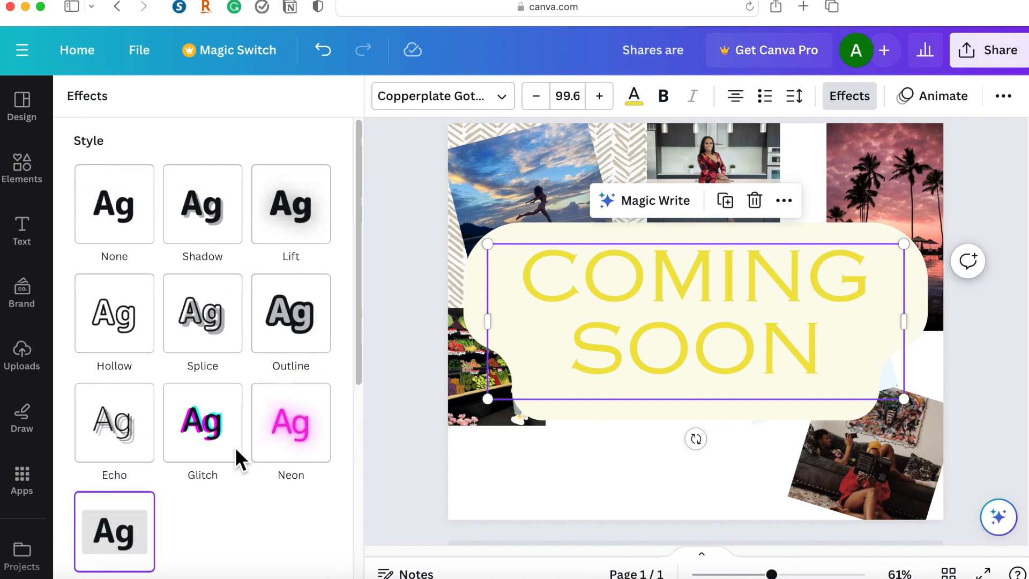
key("Delete")
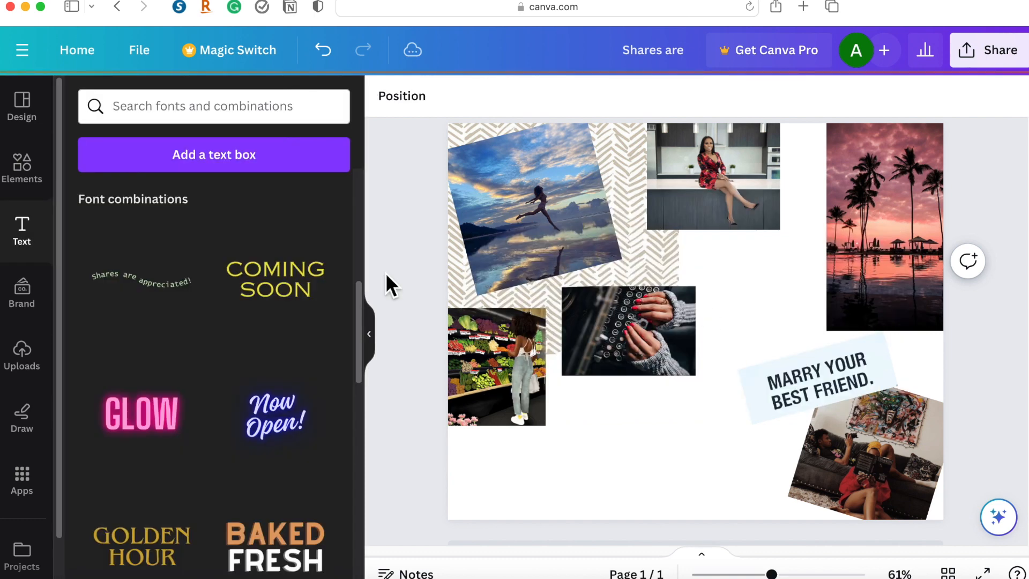
Try the GLOW font combination at size 133 in the page's empty lower-left corner, and delete it.
scroll(153, 400, "down", 1)
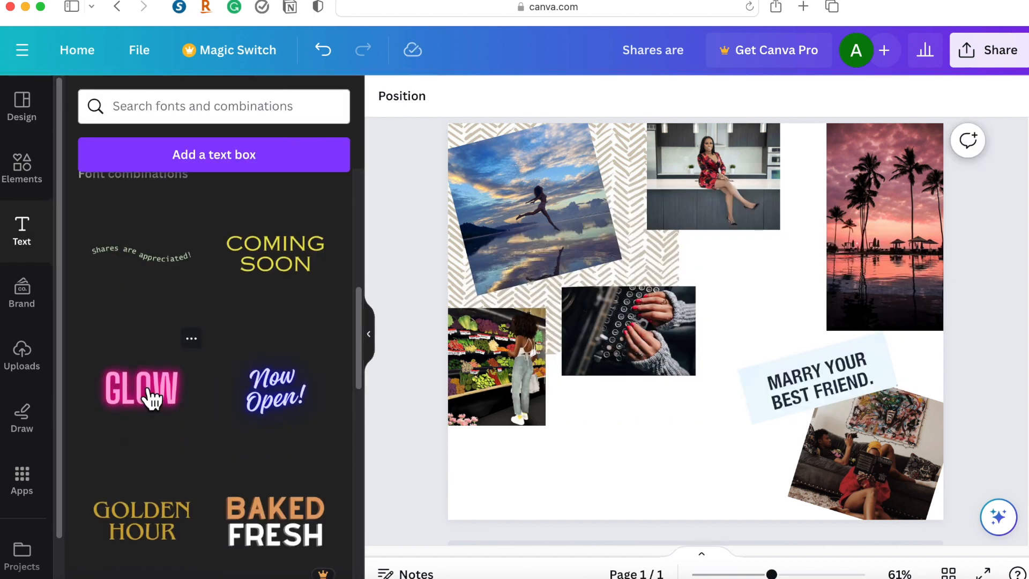
left_click(152, 397)
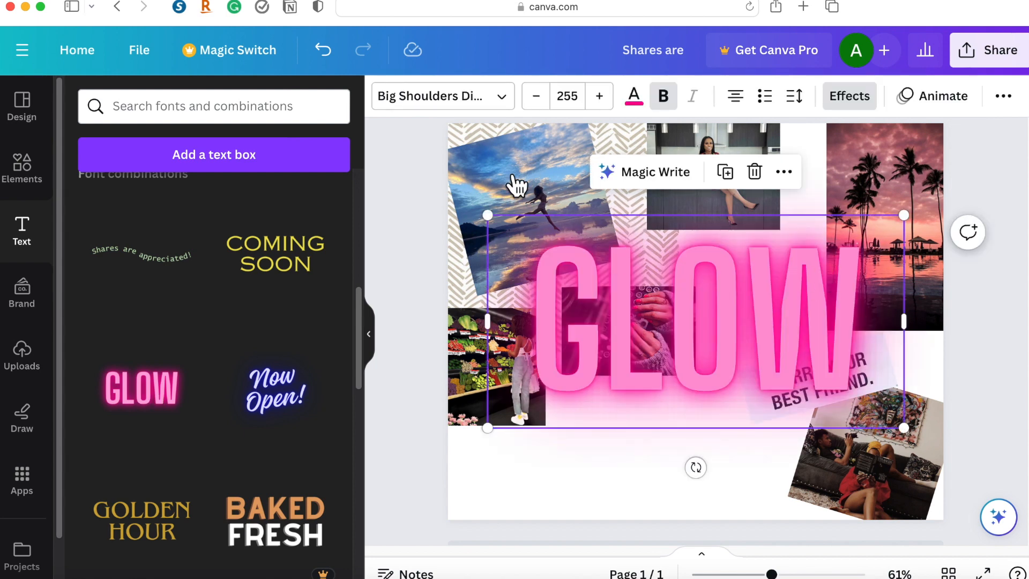
left_click_drag(906, 427, 705, 336)
left_click_drag(608, 271, 562, 469)
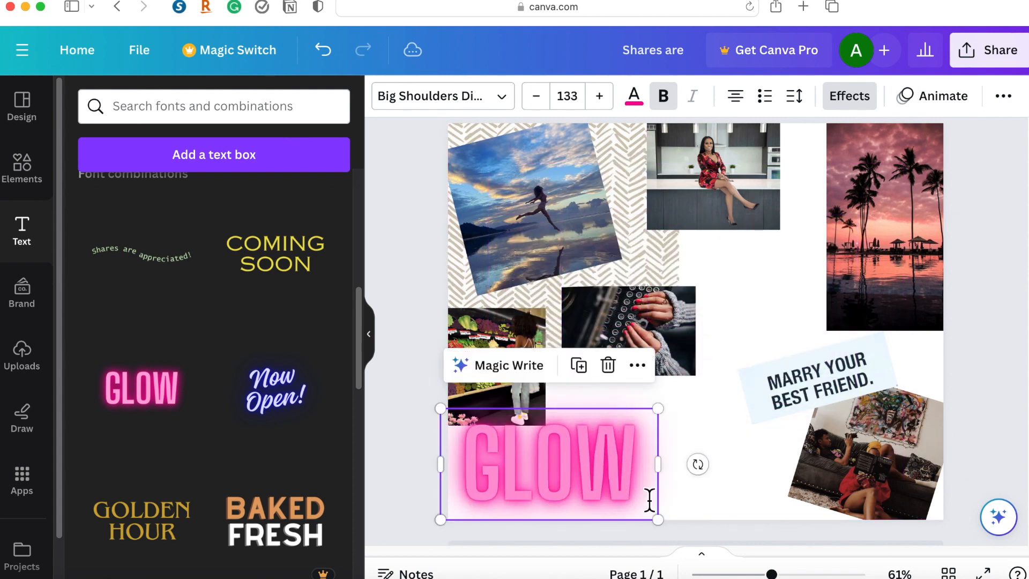
left_click(606, 364)
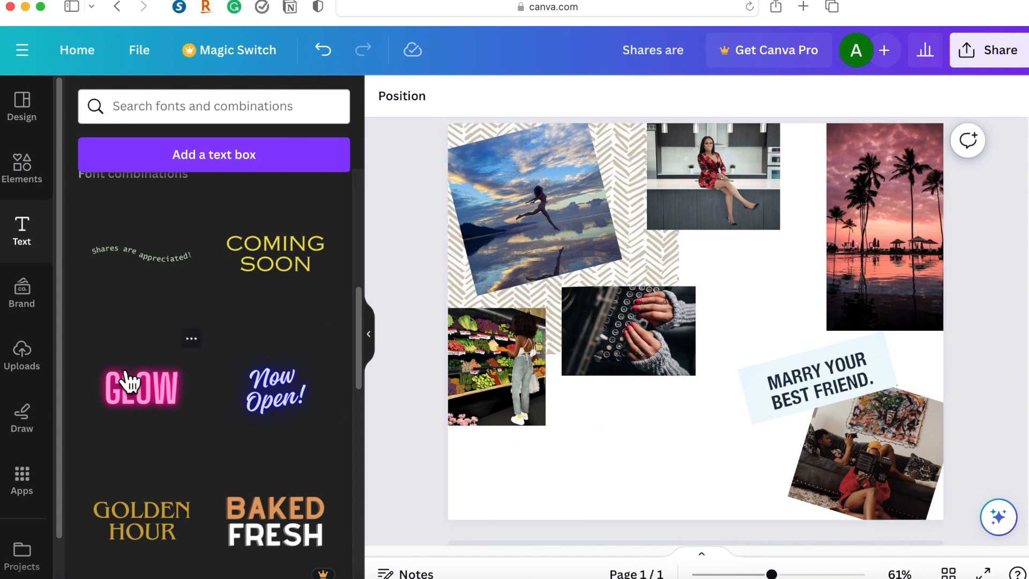
scroll(313, 409, "up", 5)
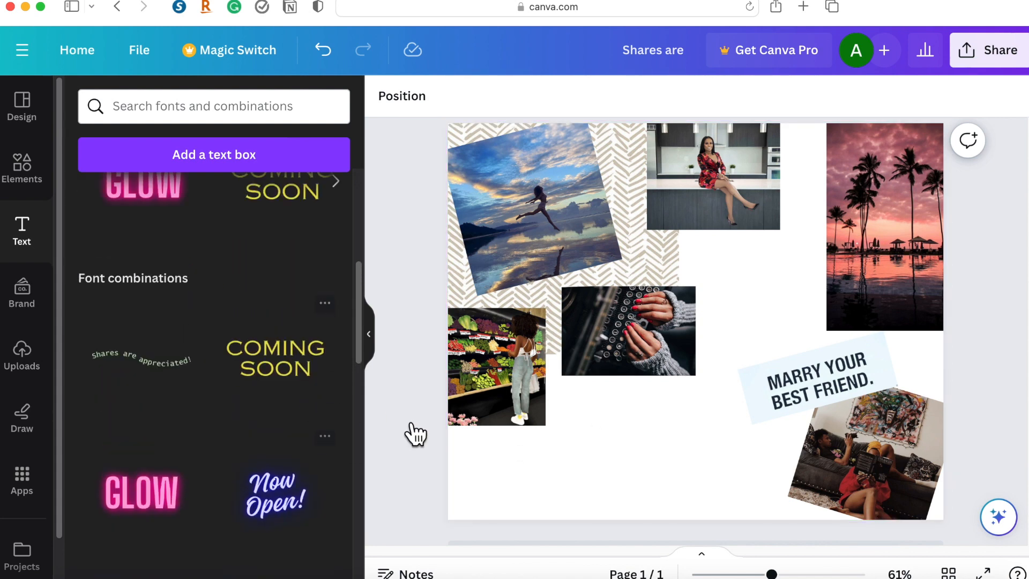
scroll(313, 452, "up", 5)
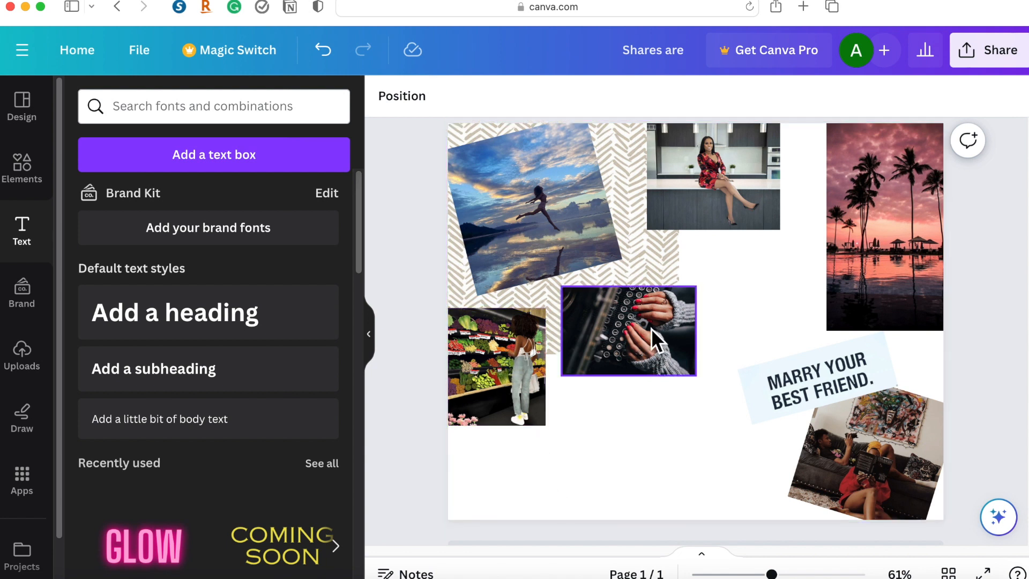
left_click(488, 397)
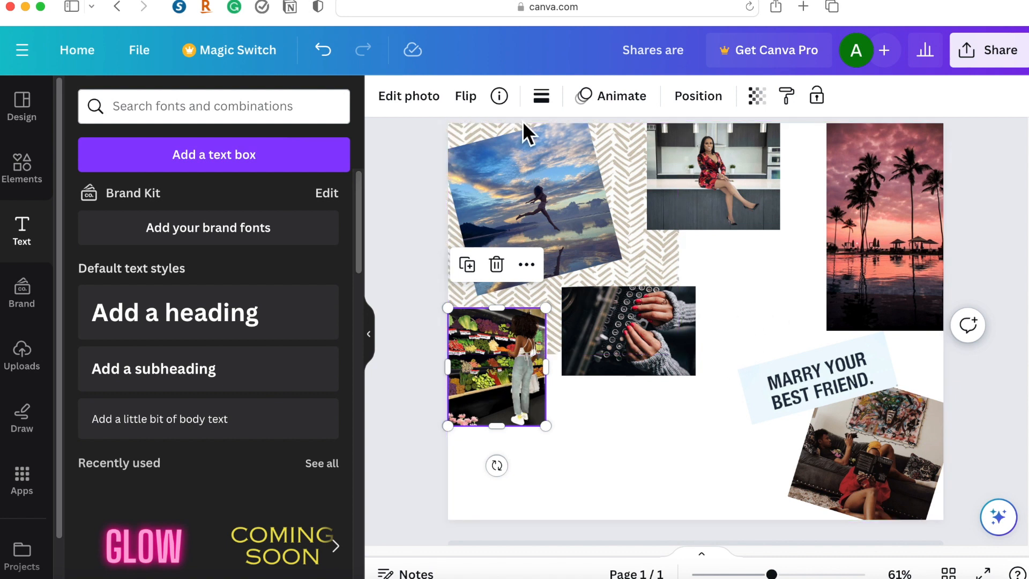
left_click(550, 193)
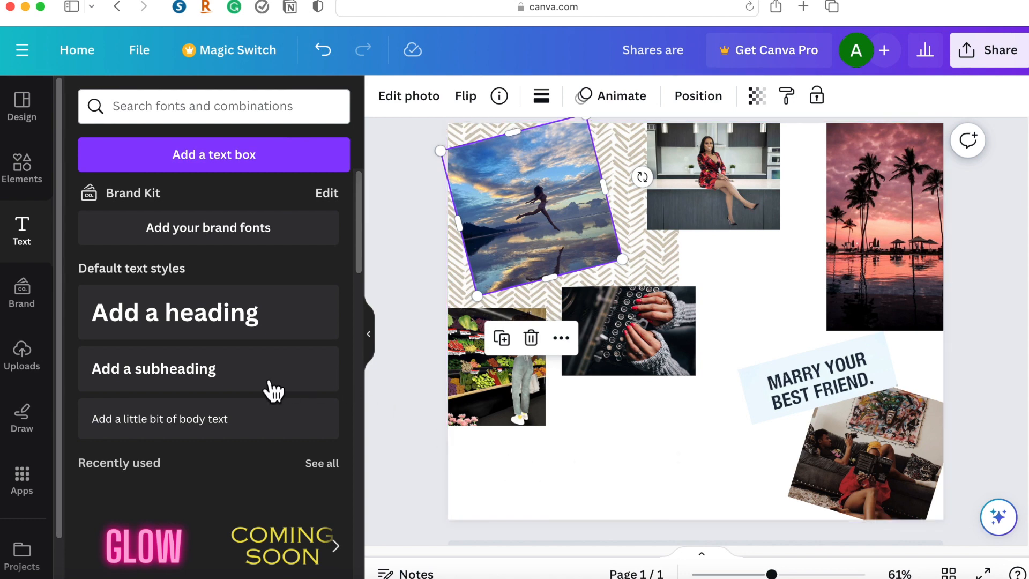
scroll(279, 410, "down", 2)
left_click(24, 359)
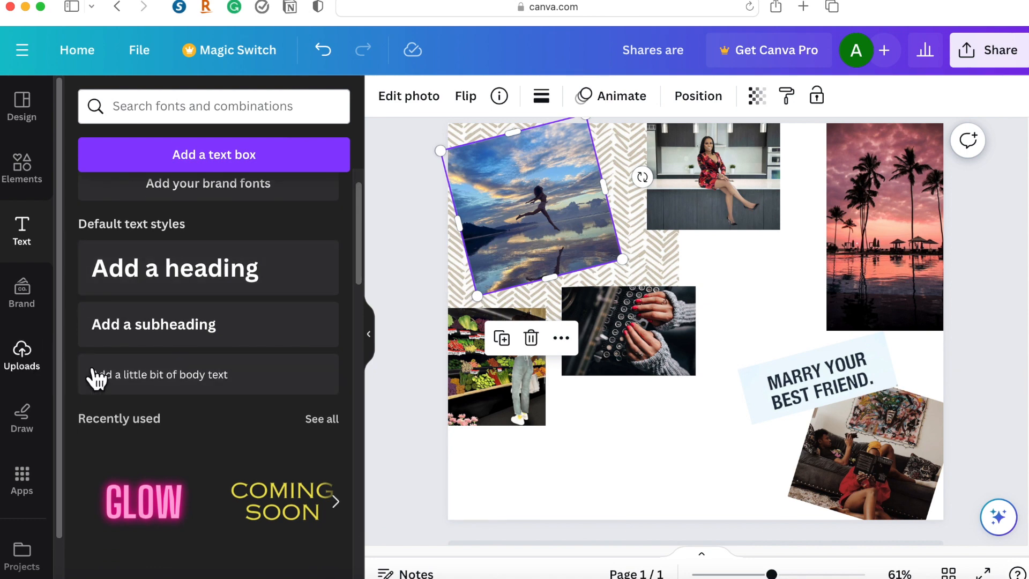
scroll(224, 276, "up", 5)
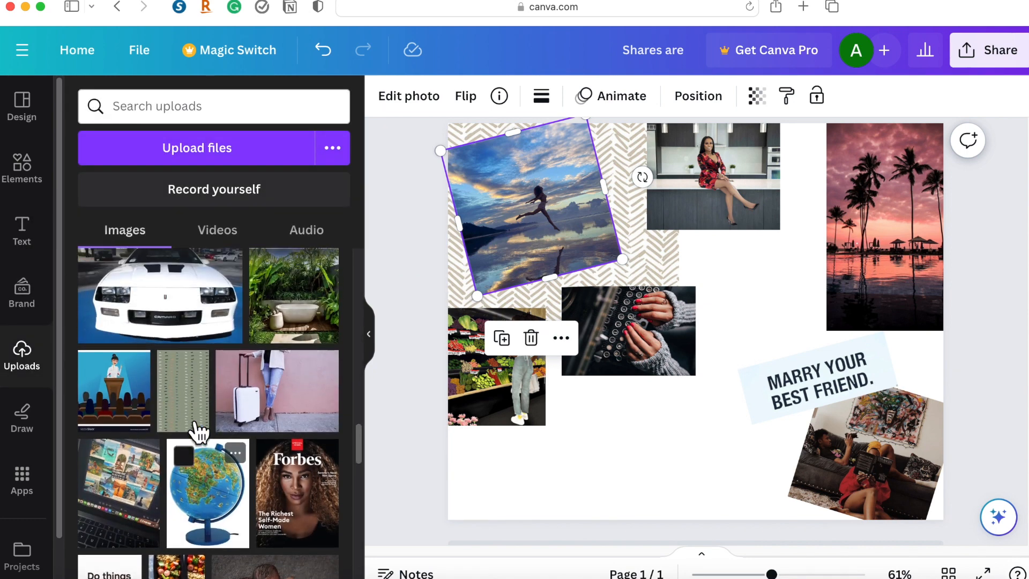
scroll(293, 380, "up", 10)
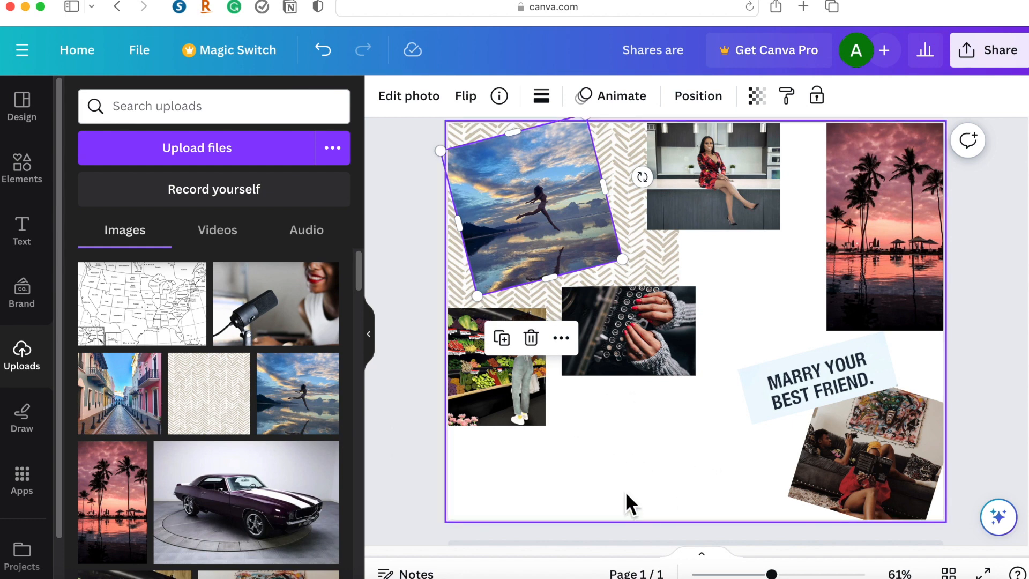
Clear the grey background search and search the elements library for "thinking".
left_click(31, 190)
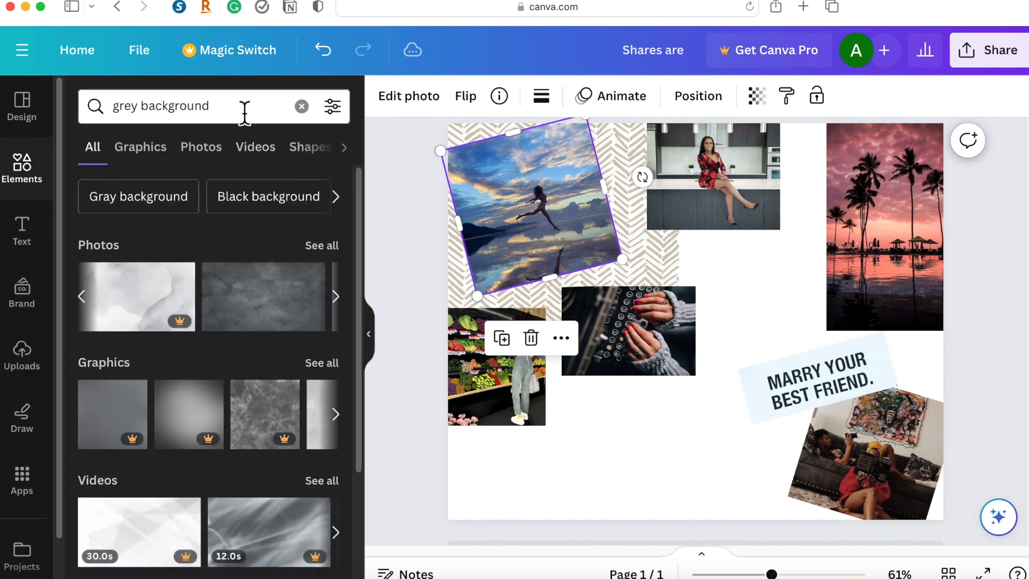
left_click(244, 113)
left_click(301, 106)
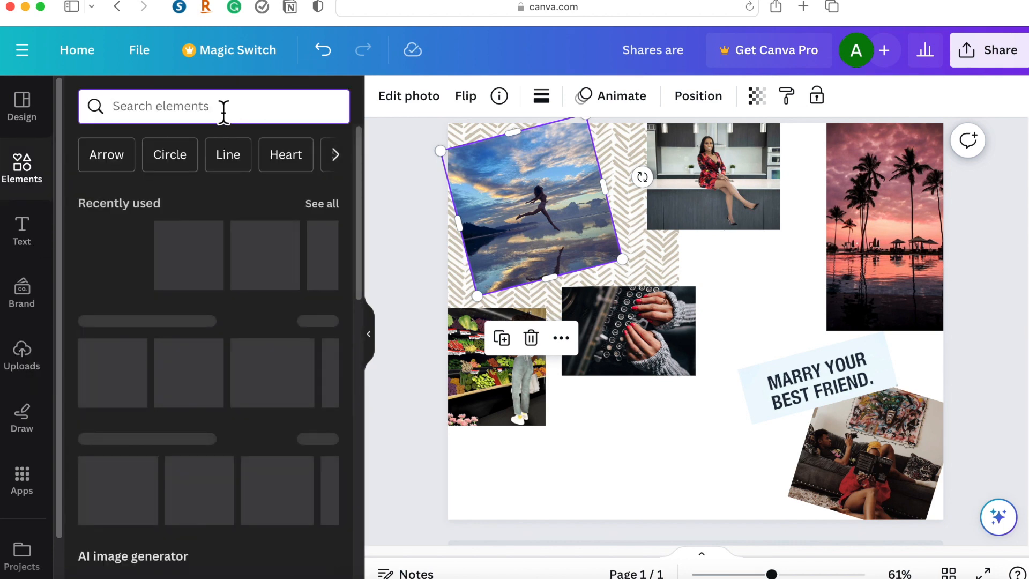
type("thinking")
left_click(185, 182)
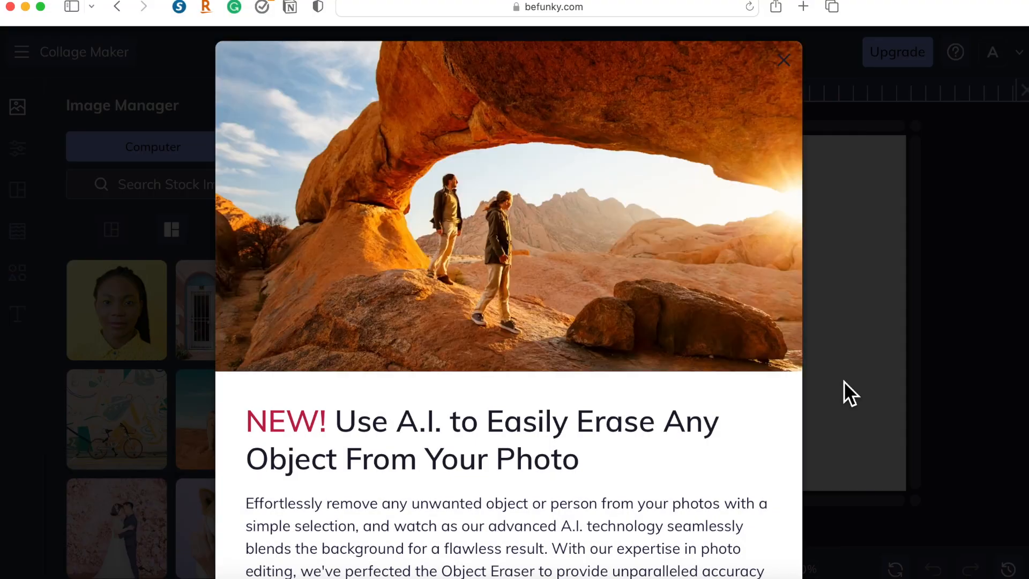
Switch to BeFunky's Collage Maker, dismiss the A.I. eraser announcement, and look through the Grid layout presets.
left_click(785, 64)
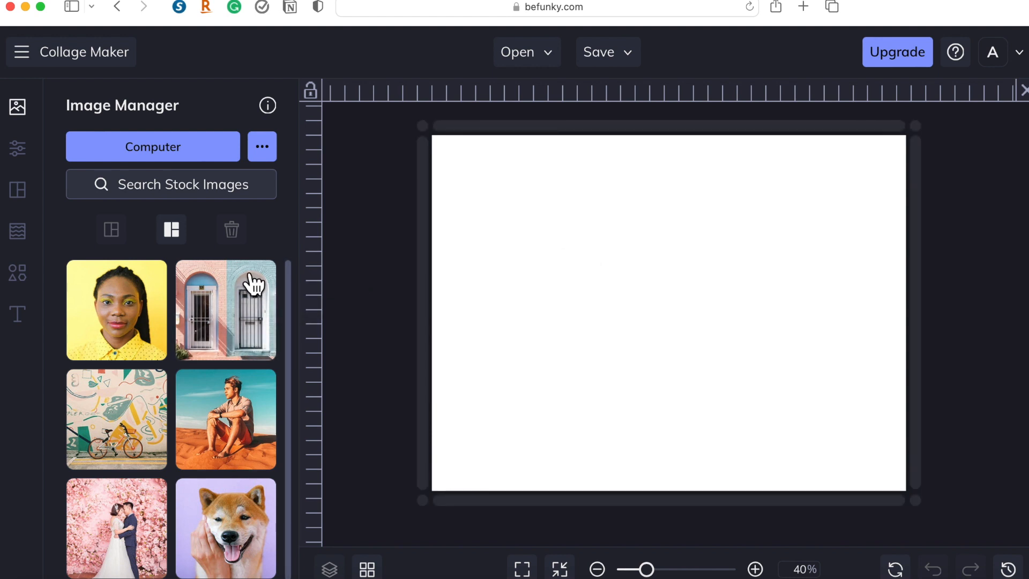
mouse_move(38, 240)
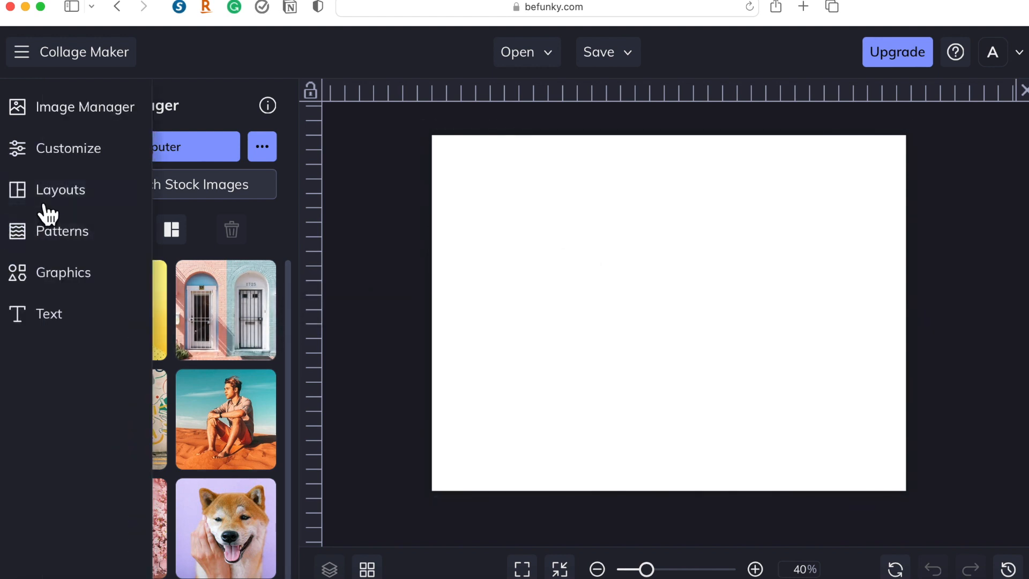
left_click(74, 199)
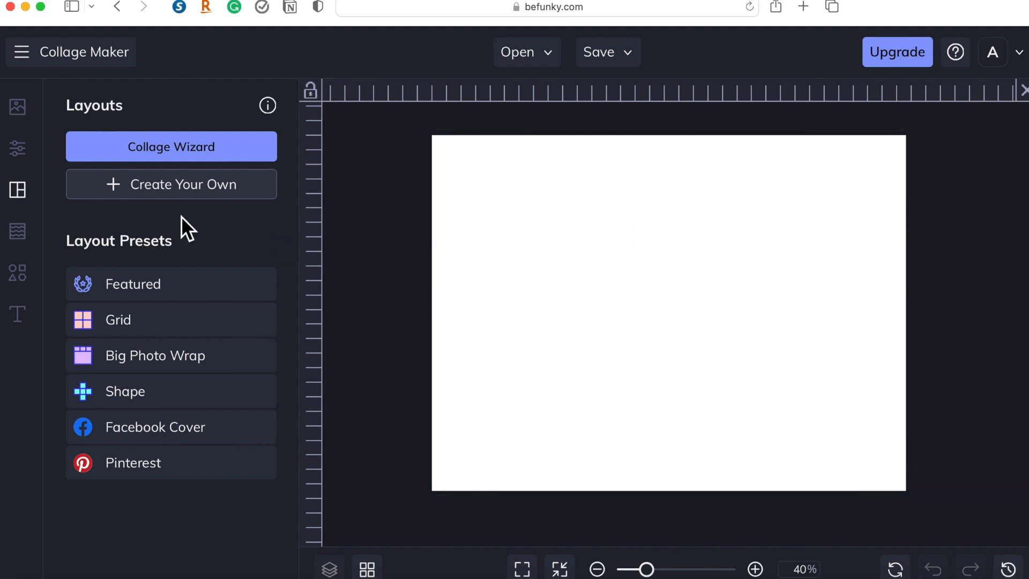
mouse_move(39, 209)
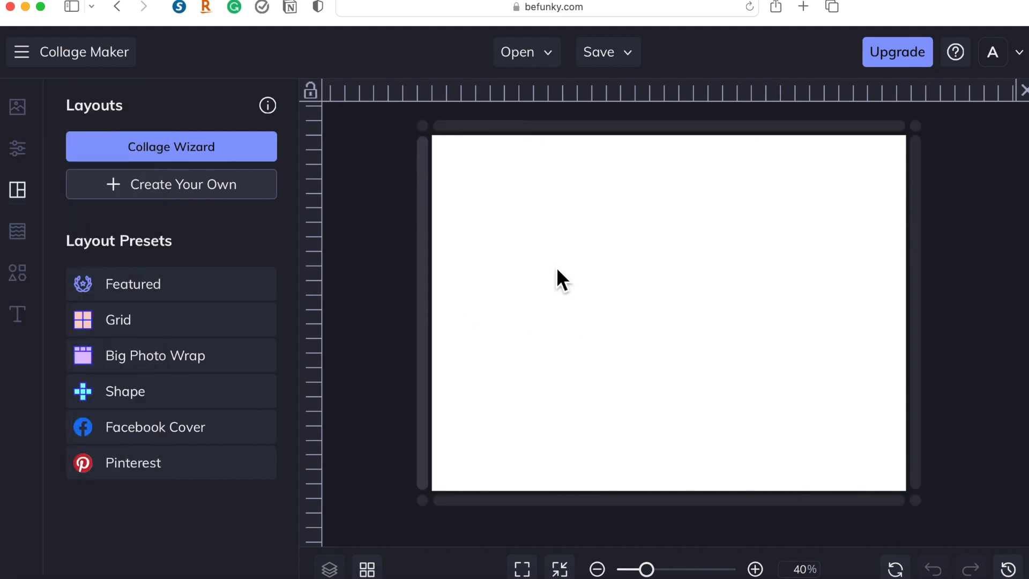
left_click(193, 327)
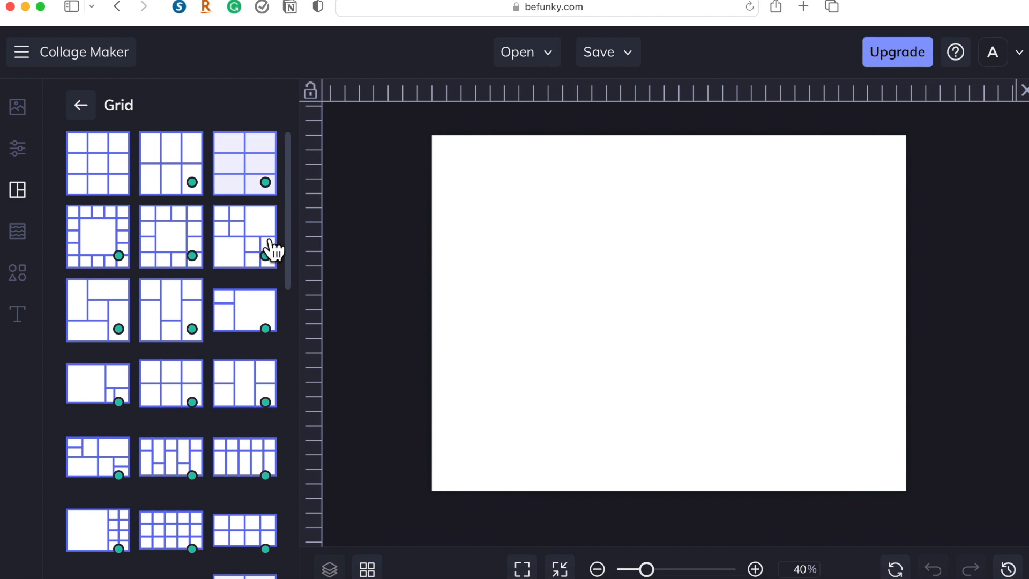
scroll(185, 311, "down", 2)
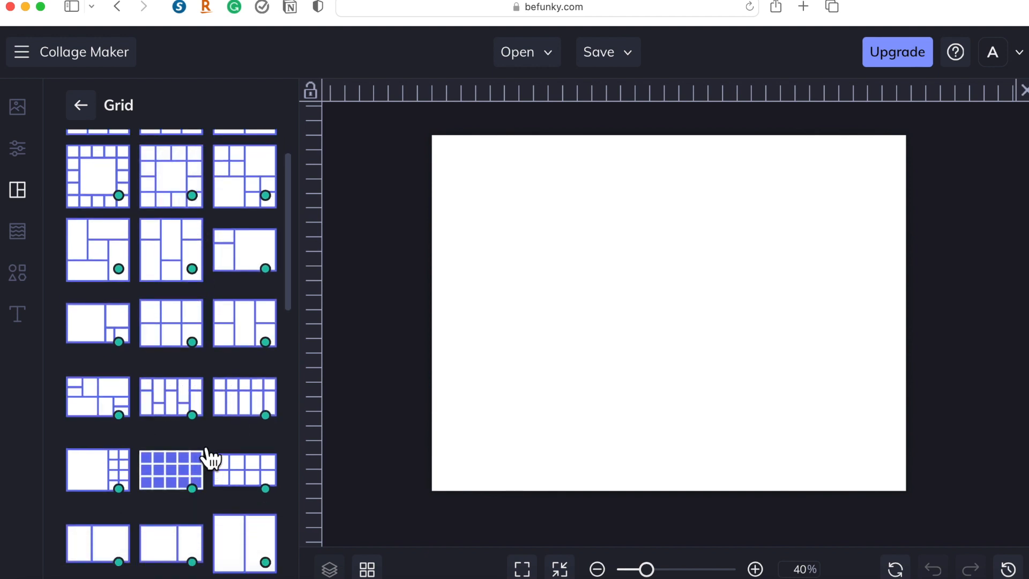
Add the portrait of the woman in yellow to the canvas's upper-left area, tilt it slightly counterclockwise and shrink it.
left_click(28, 117)
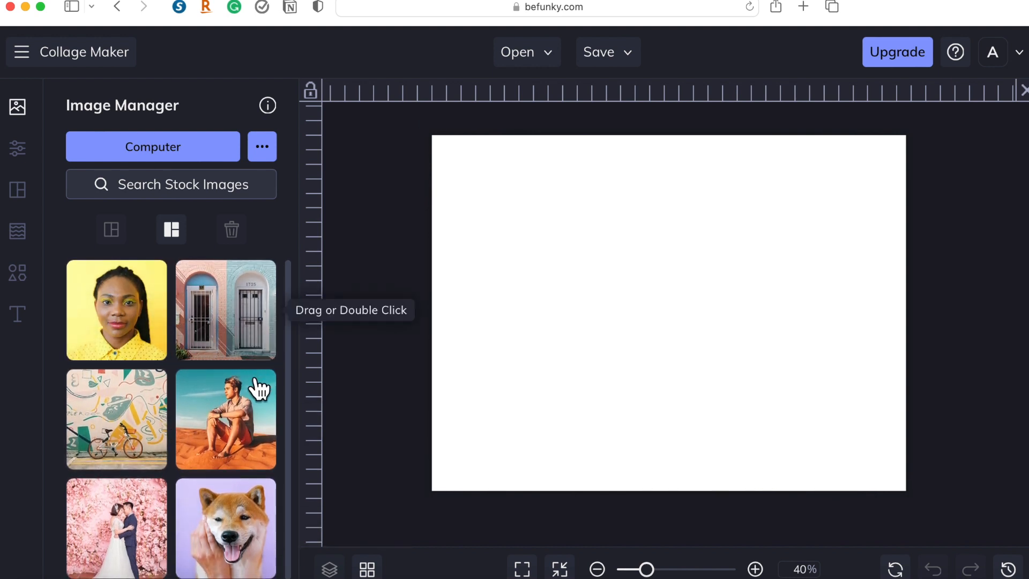
scroll(256, 388, "down", 1)
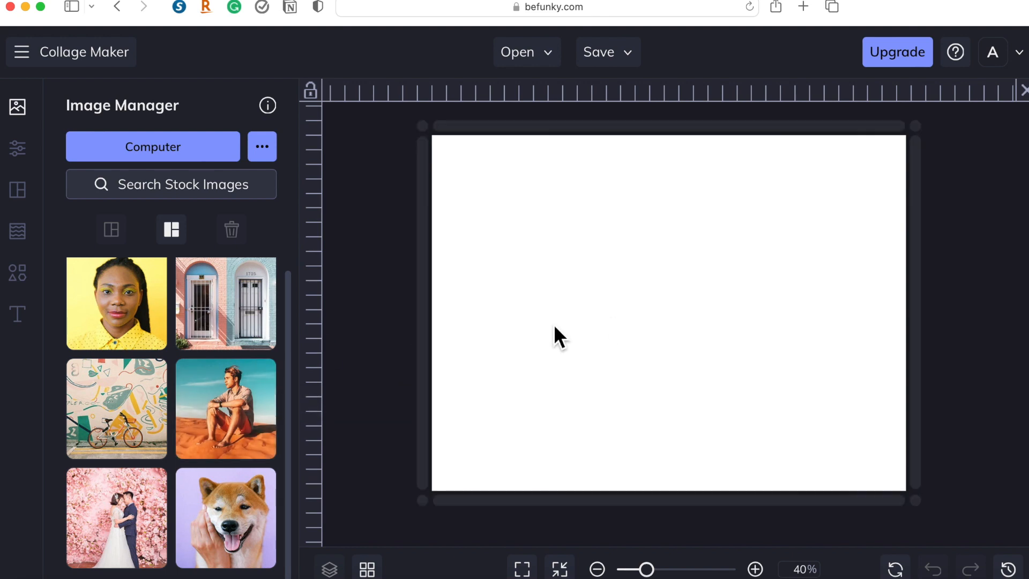
scroll(132, 317, "up", 1)
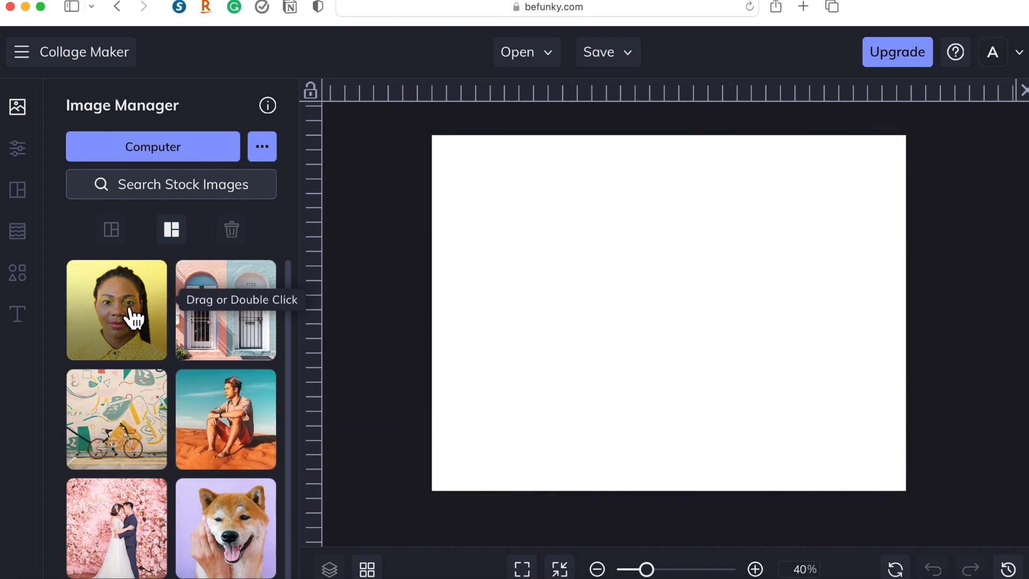
left_click_drag(137, 319, 526, 271)
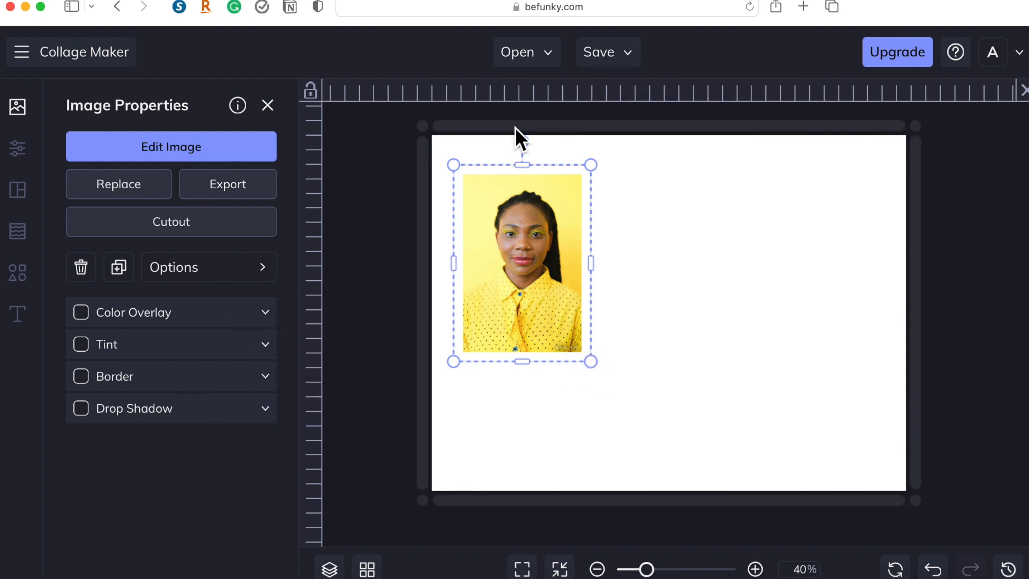
mouse_move(522, 141)
left_mouse_down()
mouse_move(625, 190)
mouse_move(577, 161)
mouse_move(467, 206)
mouse_move(526, 167)
mouse_move(516, 160)
left_mouse_up()
left_click_drag(600, 354, 550, 294)
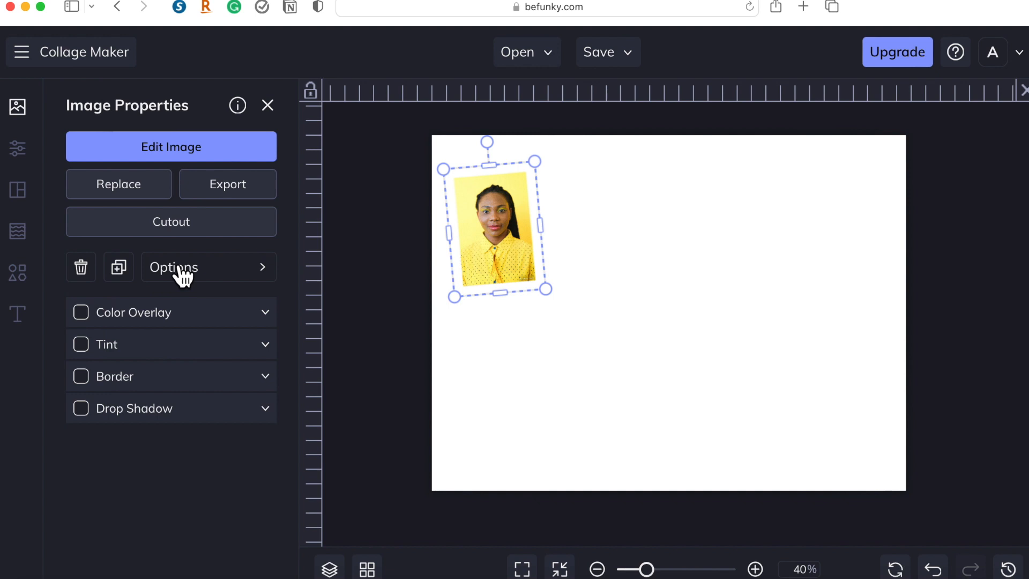
left_click(271, 110)
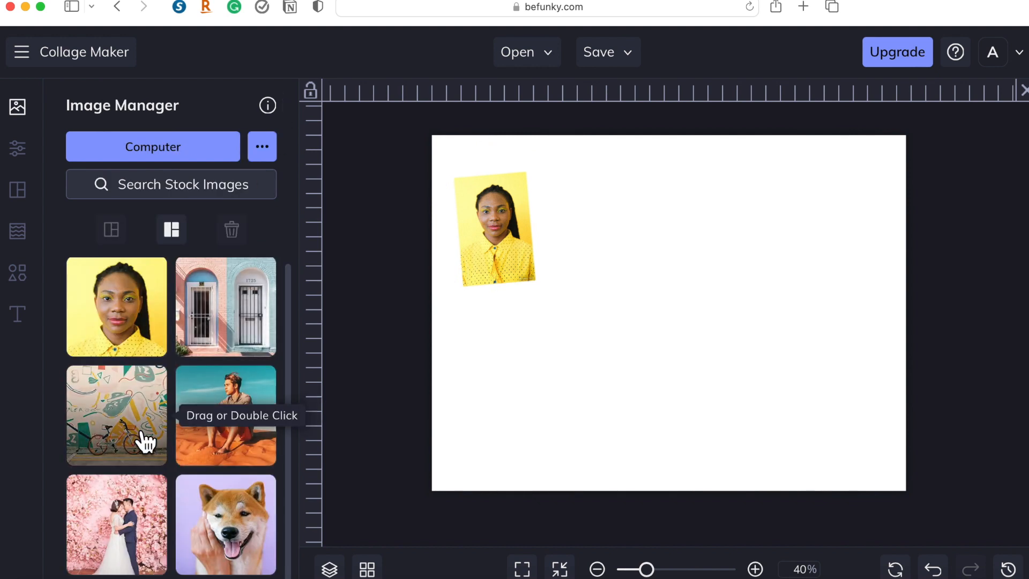
Add the wedding couple photo to the canvas and move it into the lower-right corner.
scroll(143, 437, "down", 1)
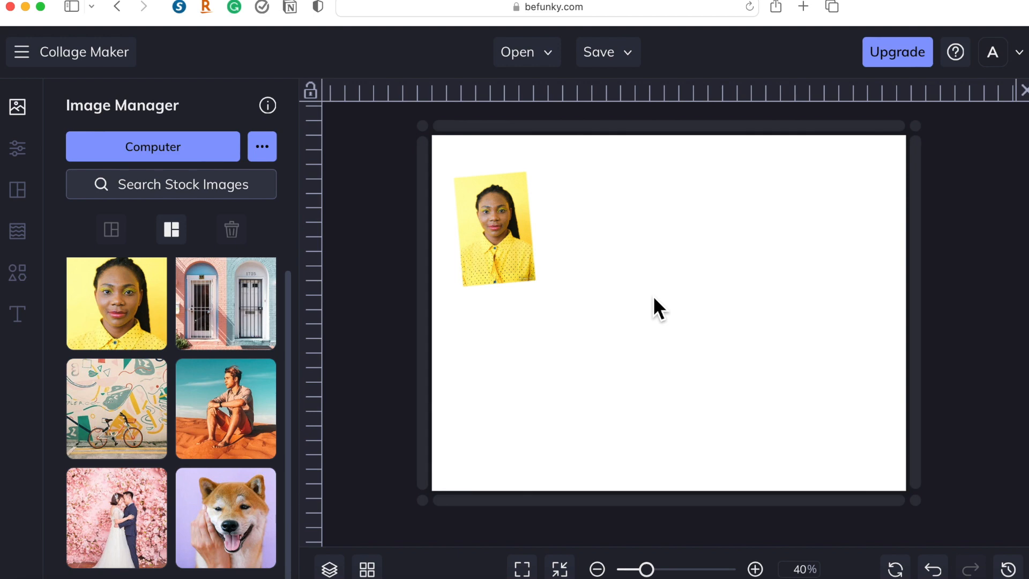
left_click_drag(117, 517, 551, 349)
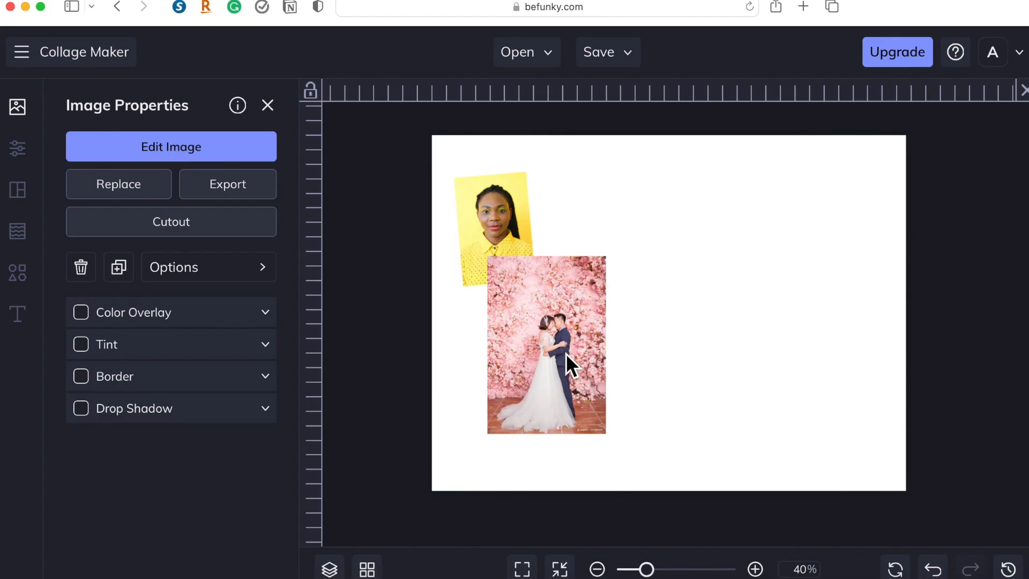
left_click_drag(614, 391, 944, 423)
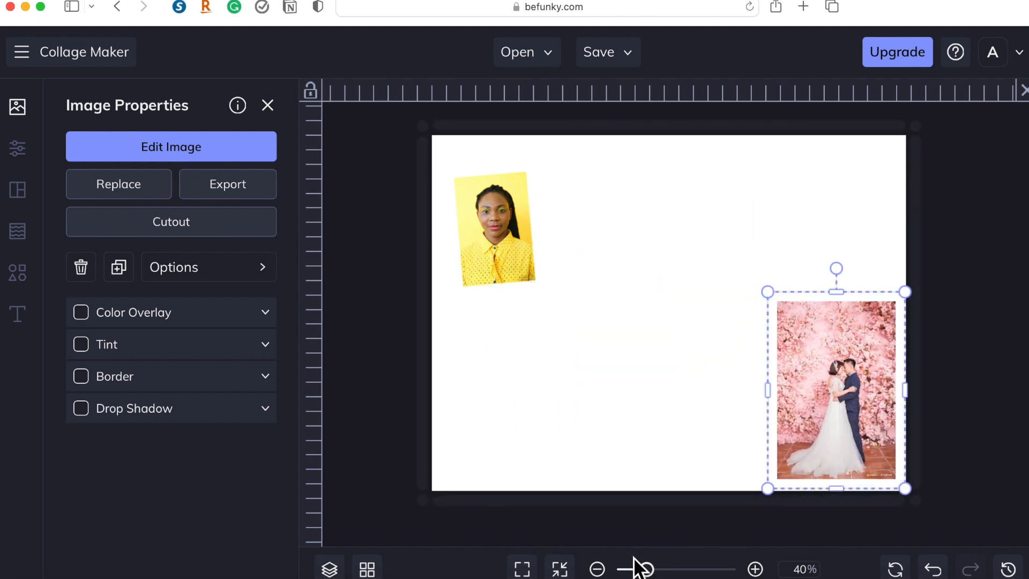
Check the Layer Order options available for the wedding couple photo.
mouse_move(658, 576)
left_mouse_down()
mouse_move(628, 575)
mouse_move(639, 575)
left_mouse_up()
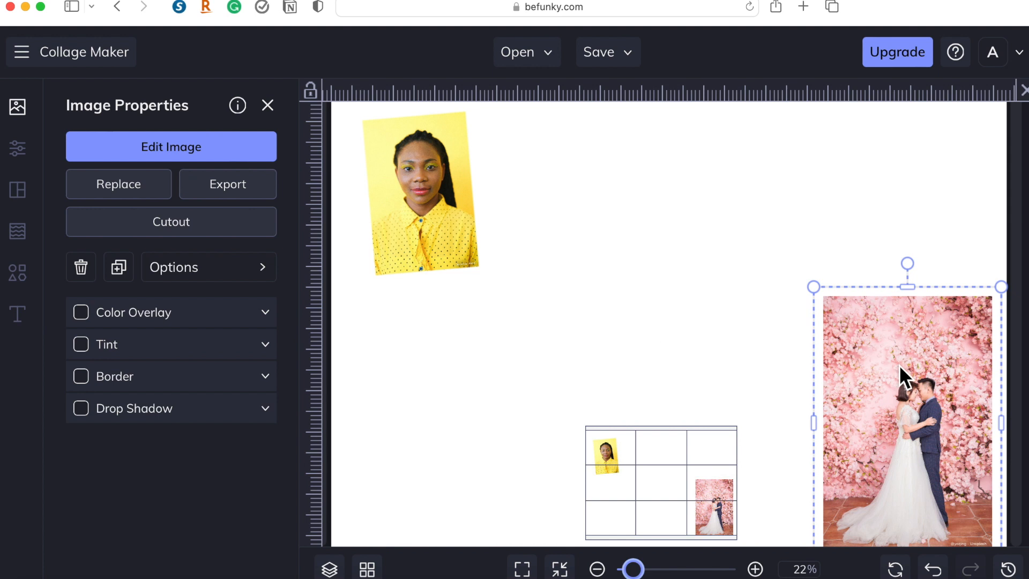
left_click(778, 390)
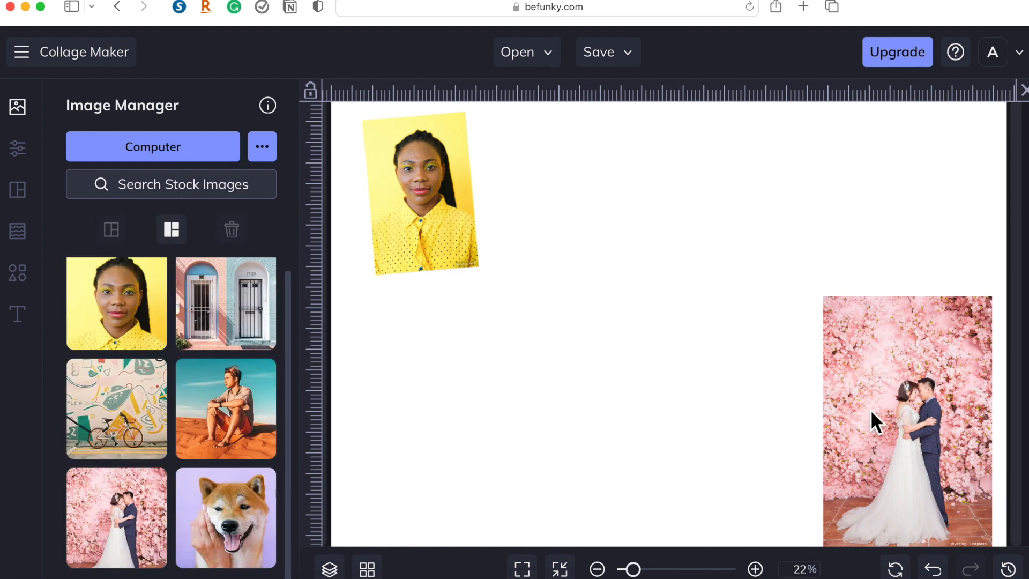
left_click(911, 407)
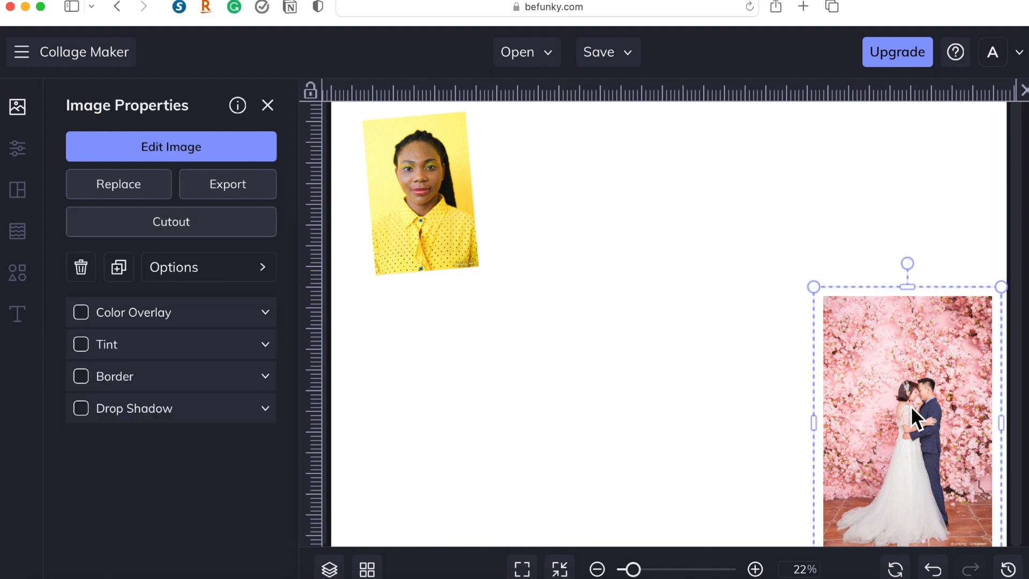
right_click(911, 408)
mouse_move(830, 399)
mouse_move(827, 359)
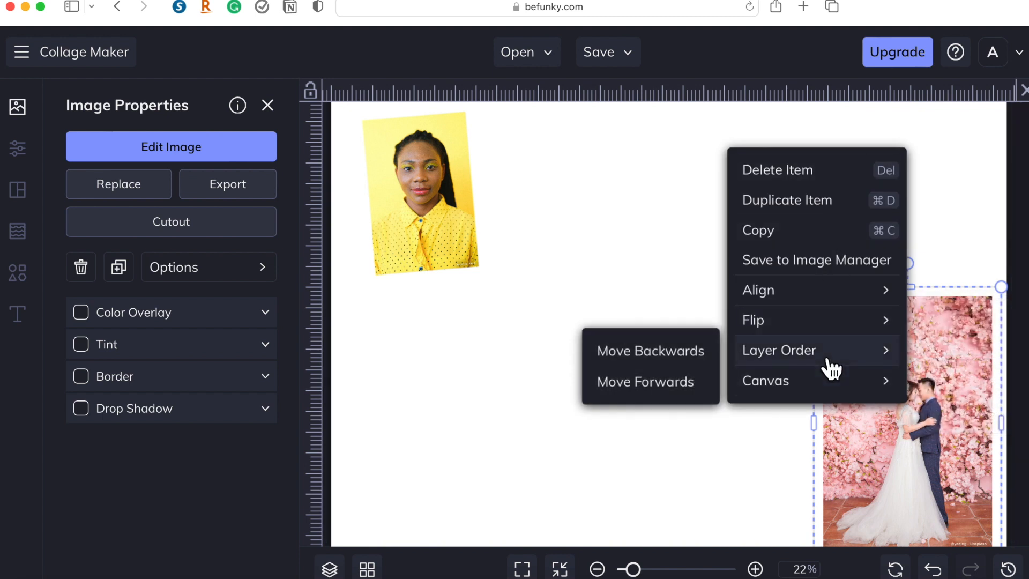
left_click(799, 509)
Move the wedding couple photo up and left until it overlaps the right edge of the portrait in yellow.
left_click(536, 282)
left_click_drag(536, 282, 471, 237)
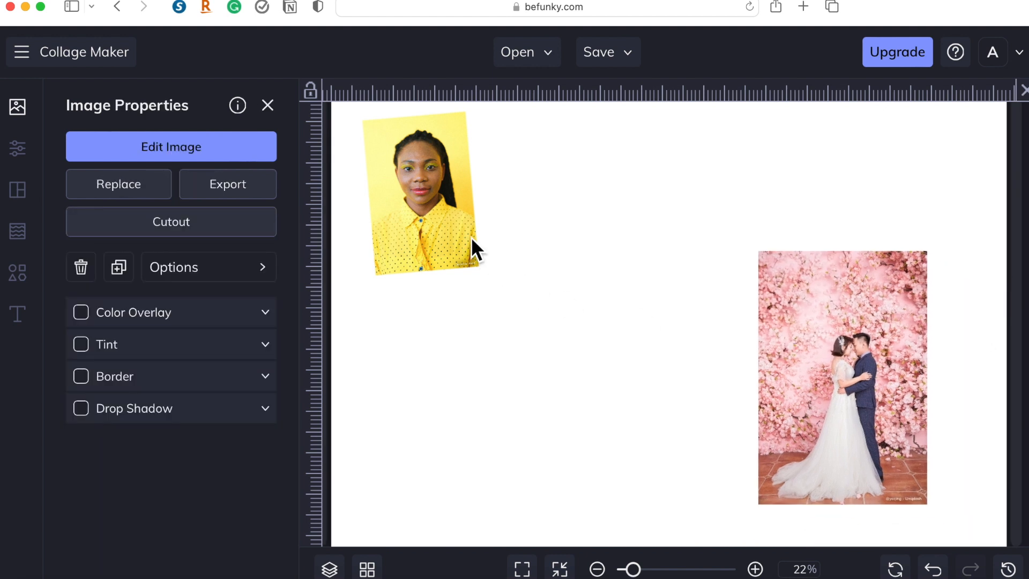
left_click_drag(877, 311, 545, 229)
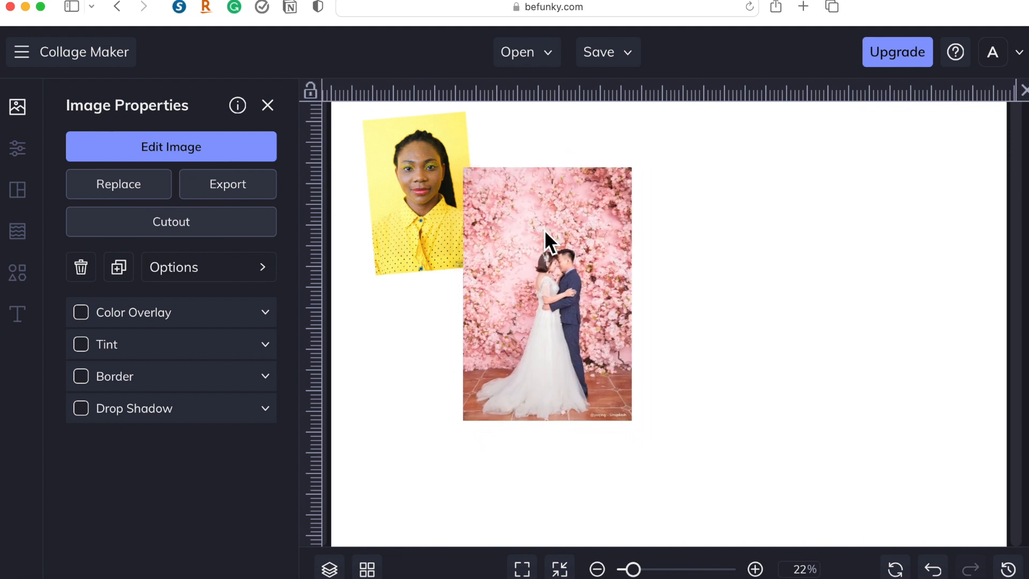
Move the wedding couple photo backwards in the layer order so it sits behind the portrait, and deselect it.
left_click(419, 199)
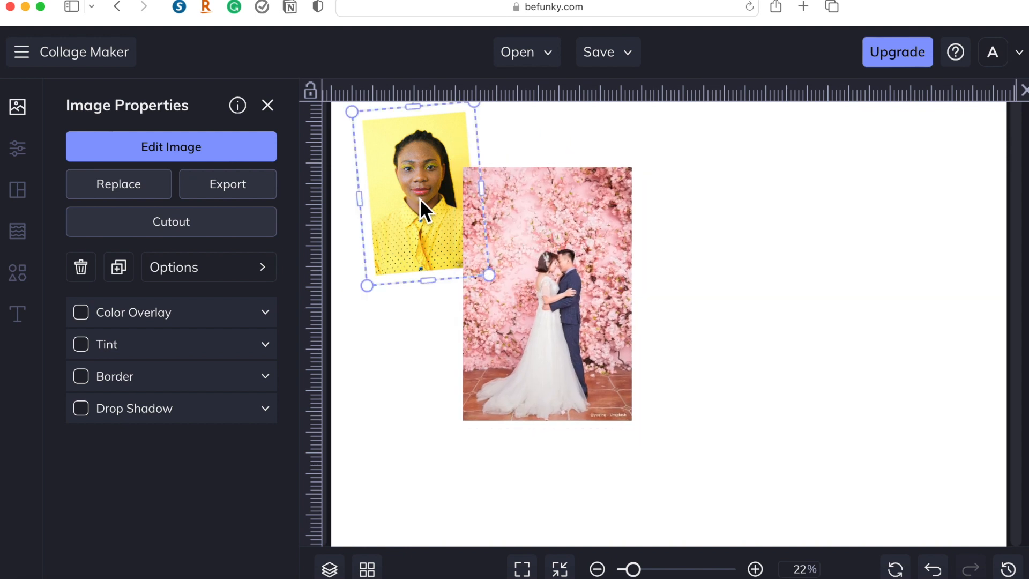
left_click(526, 281)
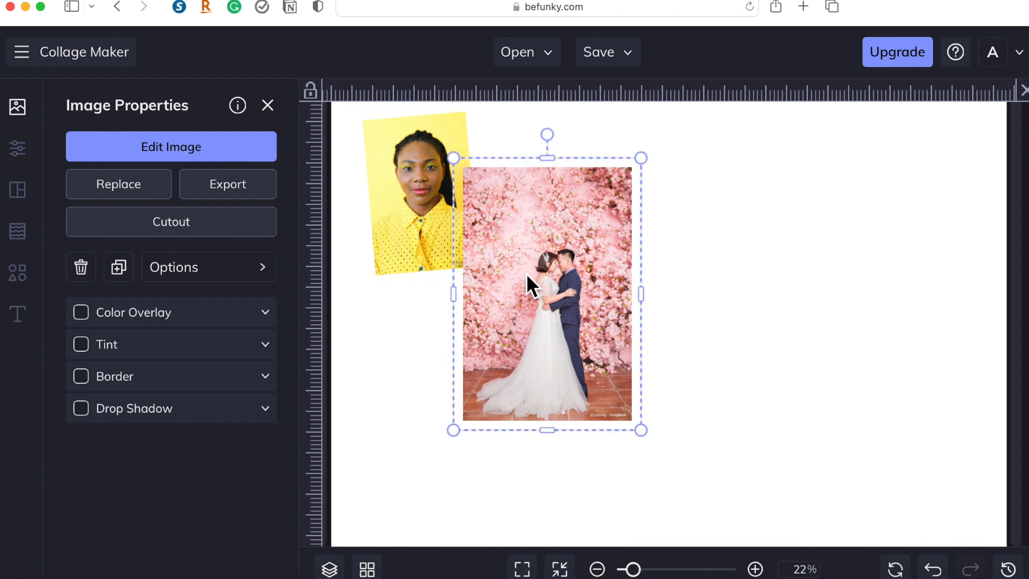
right_click(525, 247)
mouse_move(613, 449)
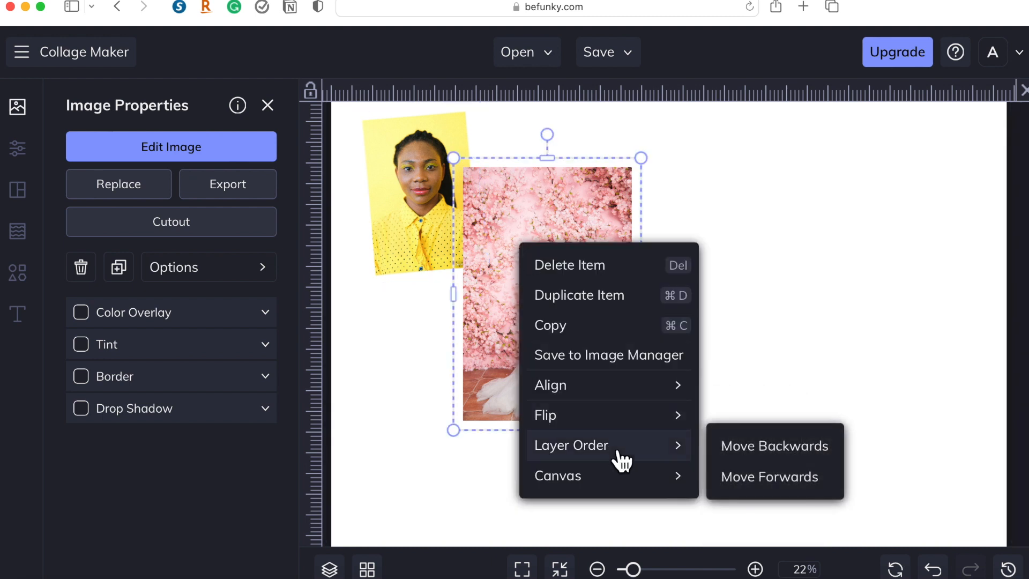
left_click(784, 457)
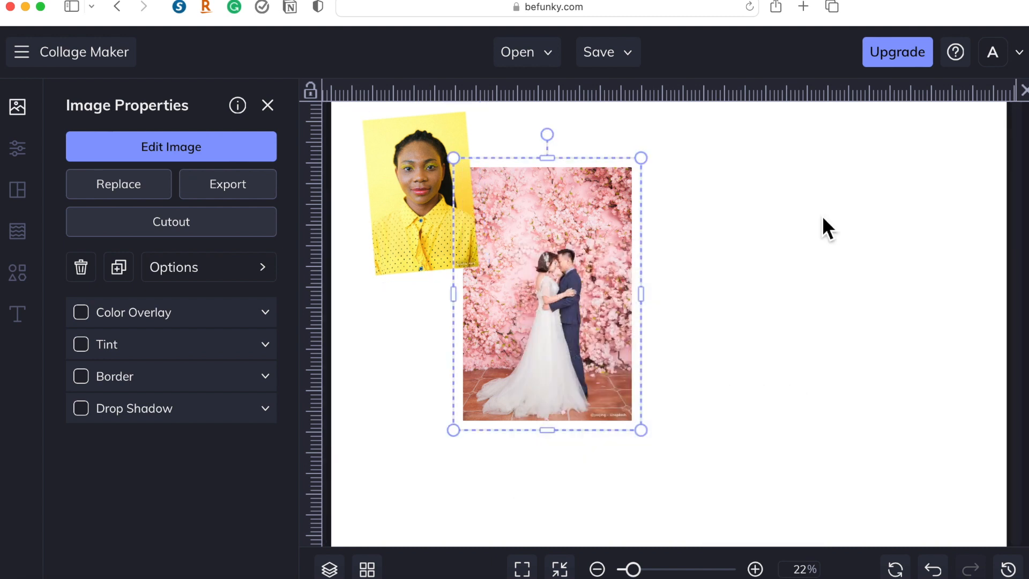
left_click(822, 217)
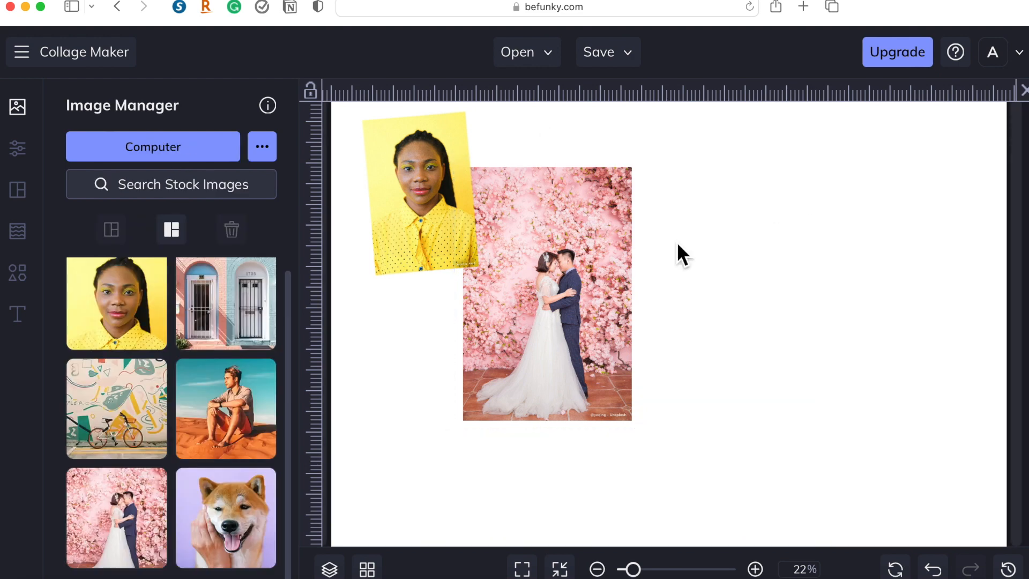
Look through the text templates and the graphics library, dismissing their help pop-ups.
left_click(32, 319)
left_click(591, 100)
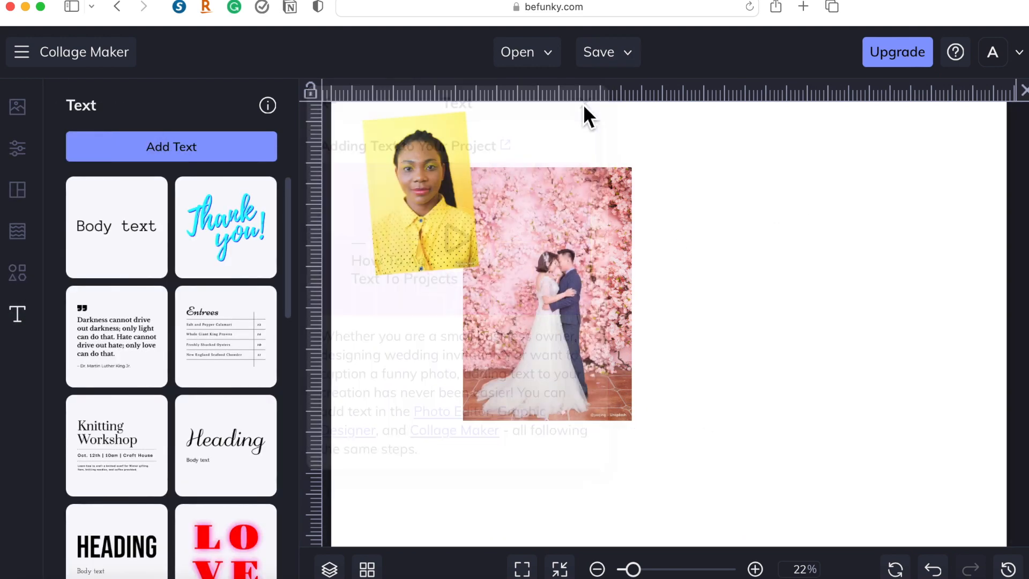
scroll(161, 386, "down", 3)
scroll(145, 279, "up", 3)
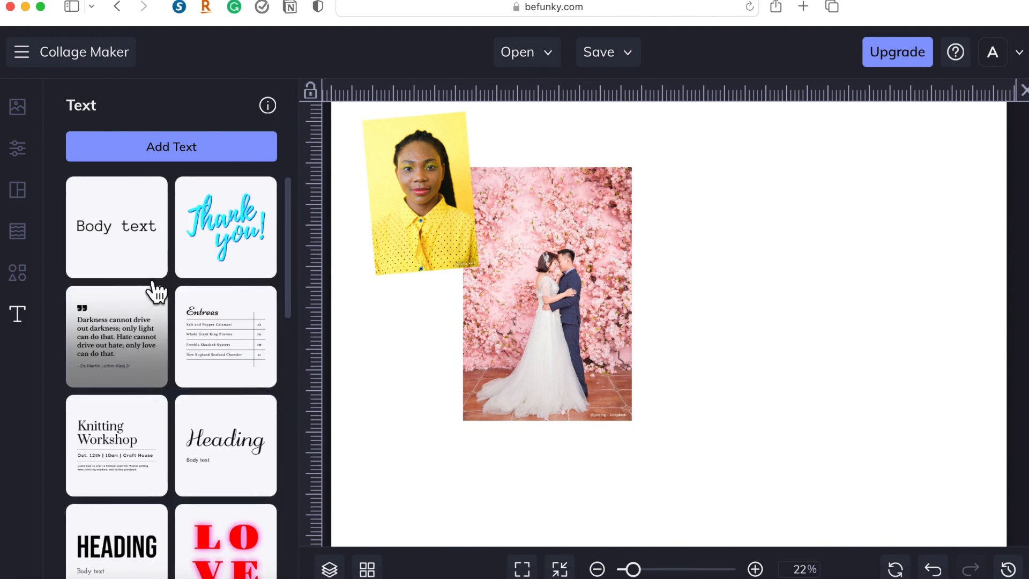
scroll(223, 223, "down", 15)
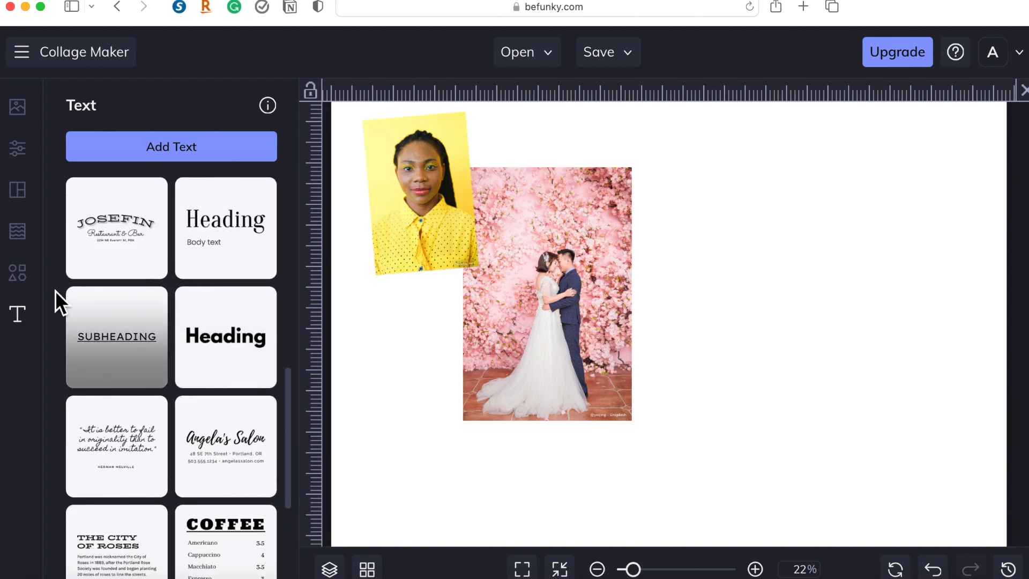
left_click(25, 283)
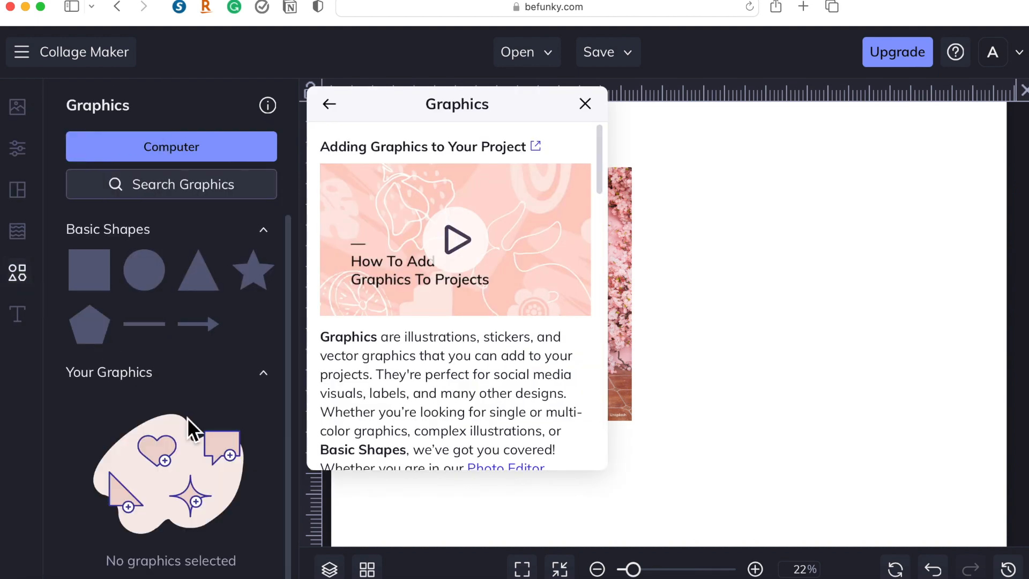
left_click(587, 103)
scroll(200, 352, "down", 1)
scroll(196, 347, "up", 1)
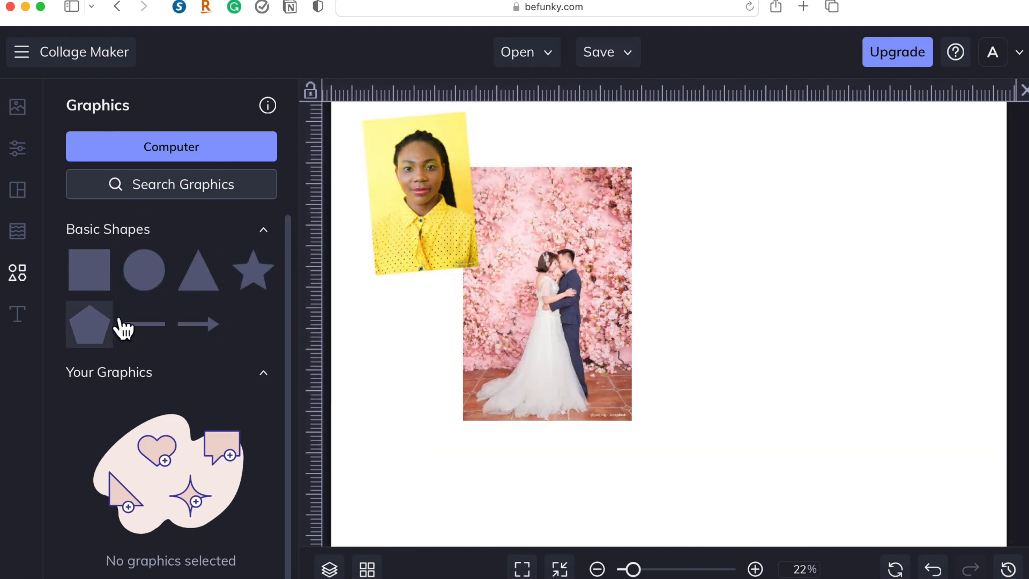
Try several background colors for the collage and settle on dark red.
mouse_move(27, 204)
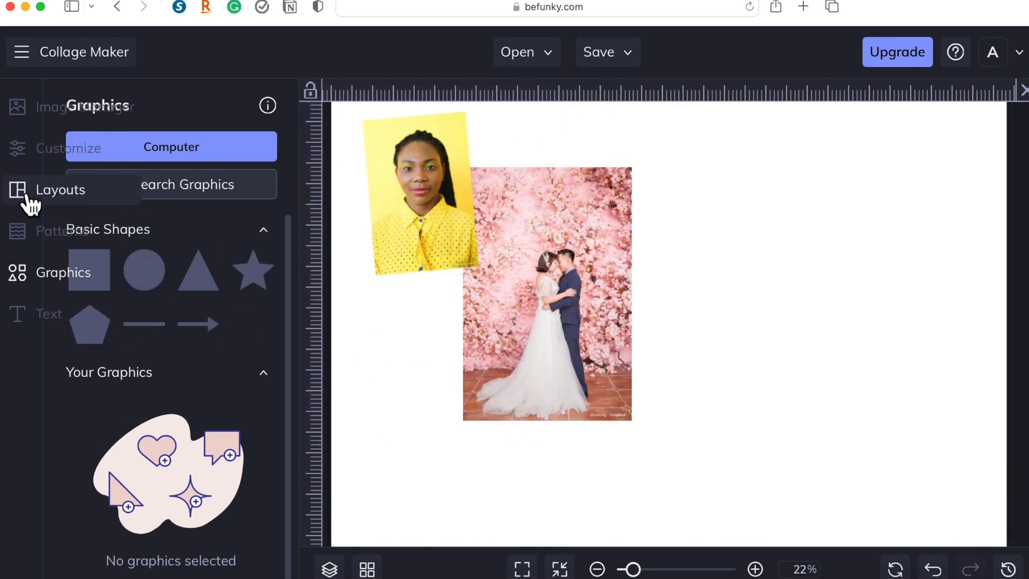
left_click(32, 159)
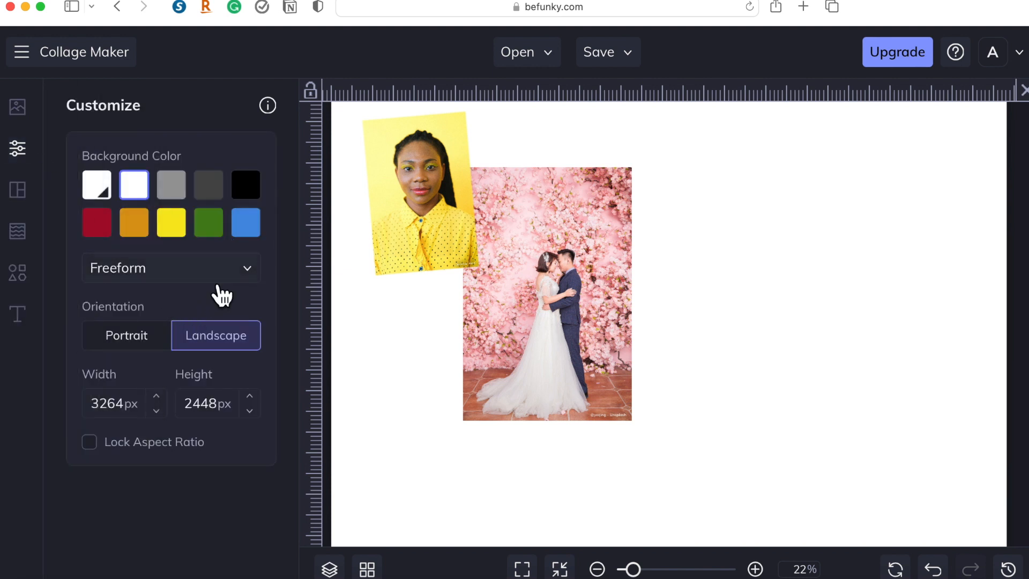
left_click(216, 229)
left_click(182, 233)
left_click(150, 233)
left_click(113, 235)
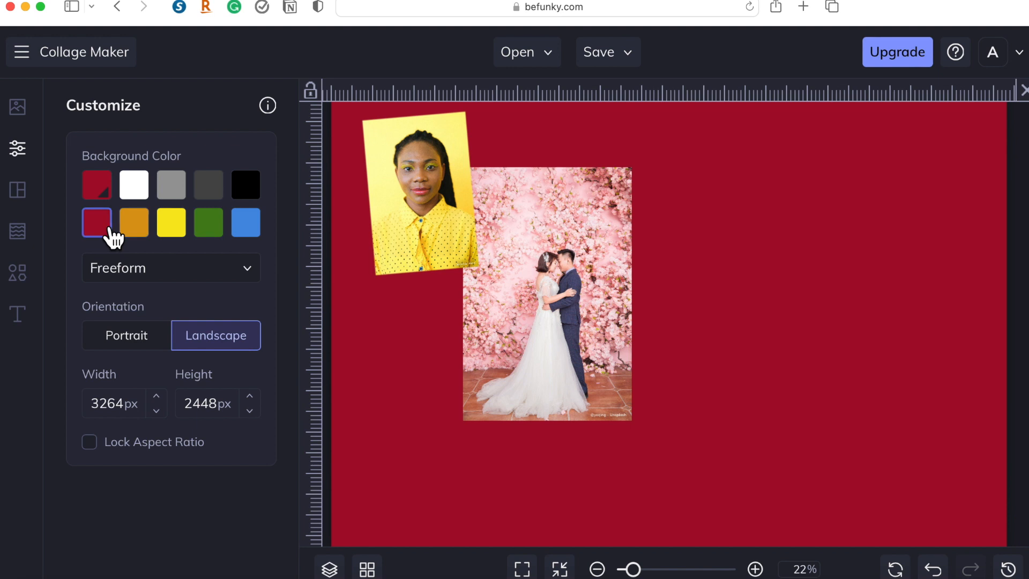
Try the portrait orientation, restore landscape, and look at the options for opening an existing project.
left_click(167, 350)
left_click(190, 340)
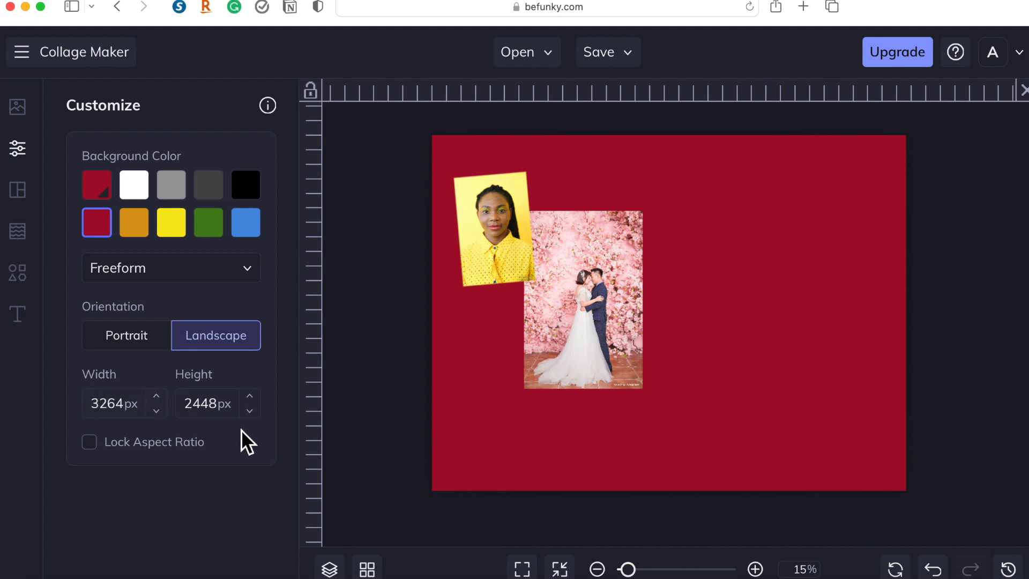
left_click(525, 59)
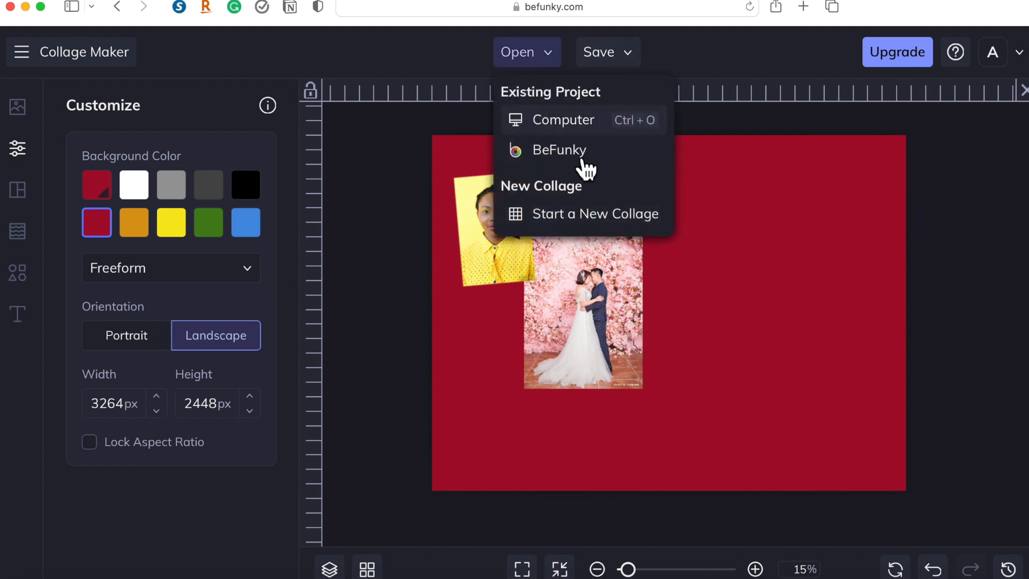
left_click(585, 158)
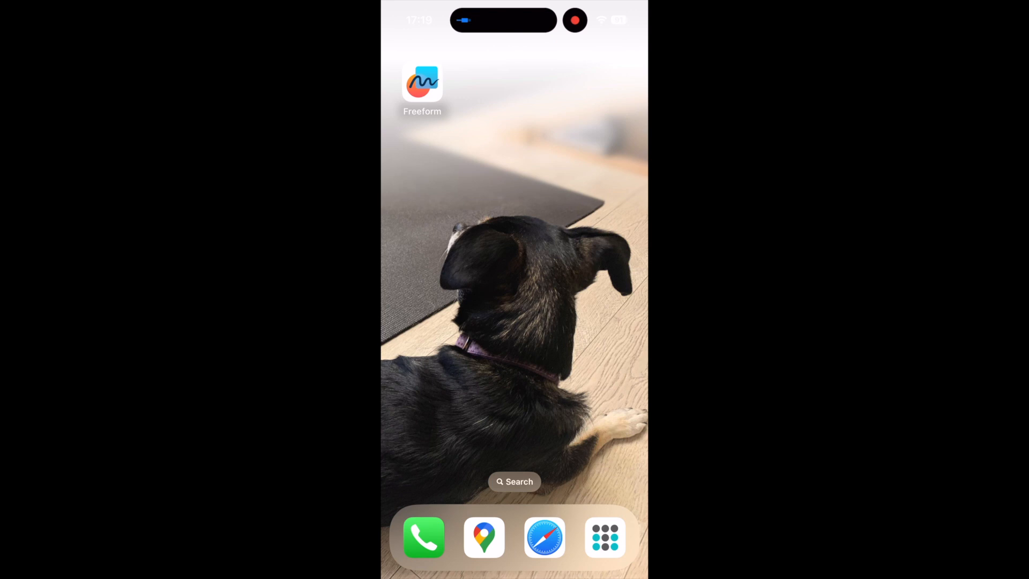
Switch to Freeform on the phone and insert the sticky-note, beach and bed photos from the photo library onto a blank board.
left_click(422, 84)
left_click(515, 541)
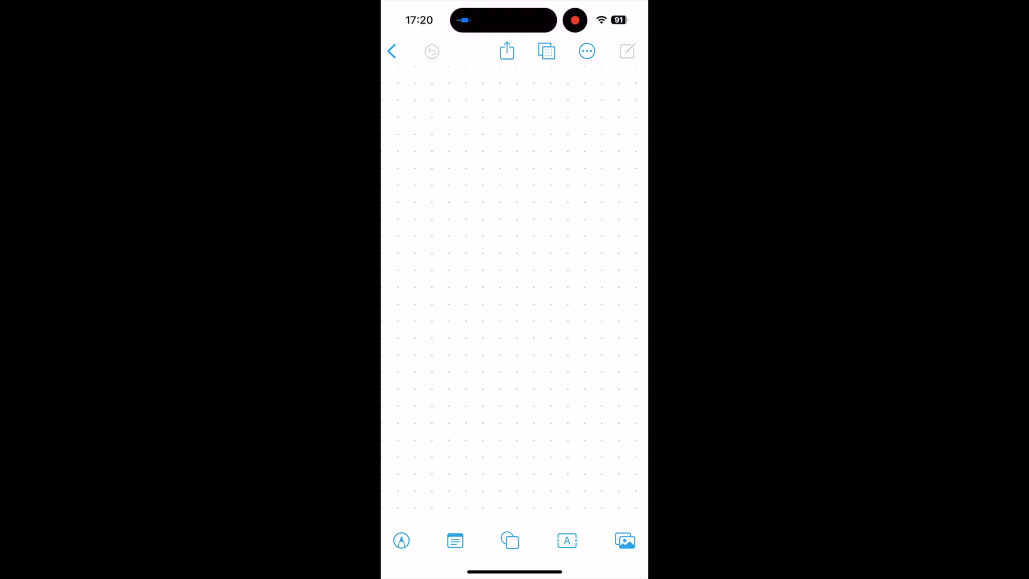
left_click(624, 541)
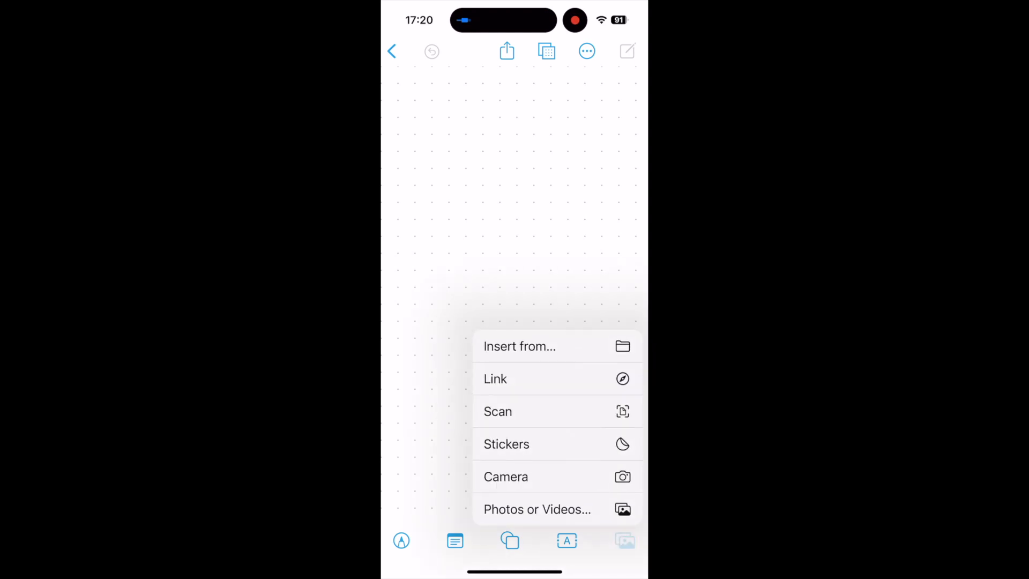
left_click(538, 509)
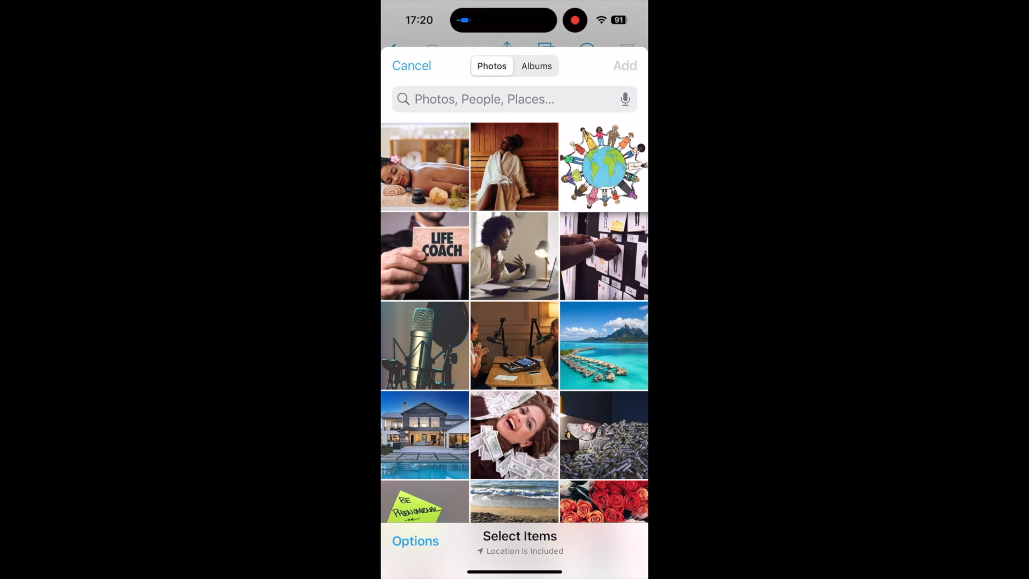
left_click(425, 501)
left_click(515, 501)
left_click(604, 434)
left_click(625, 66)
Move the beach photo above and left of the sticky-note and bed photos, and preview it.
left_click_drag(525, 332, 477, 315)
left_click_drag(483, 466, 530, 487)
left_click(436, 300)
left_click_drag(437, 300, 402, 165)
mouse_move(482, 466)
left_mouse_down()
mouse_move(481, 505)
mouse_move(492, 484)
left_mouse_up()
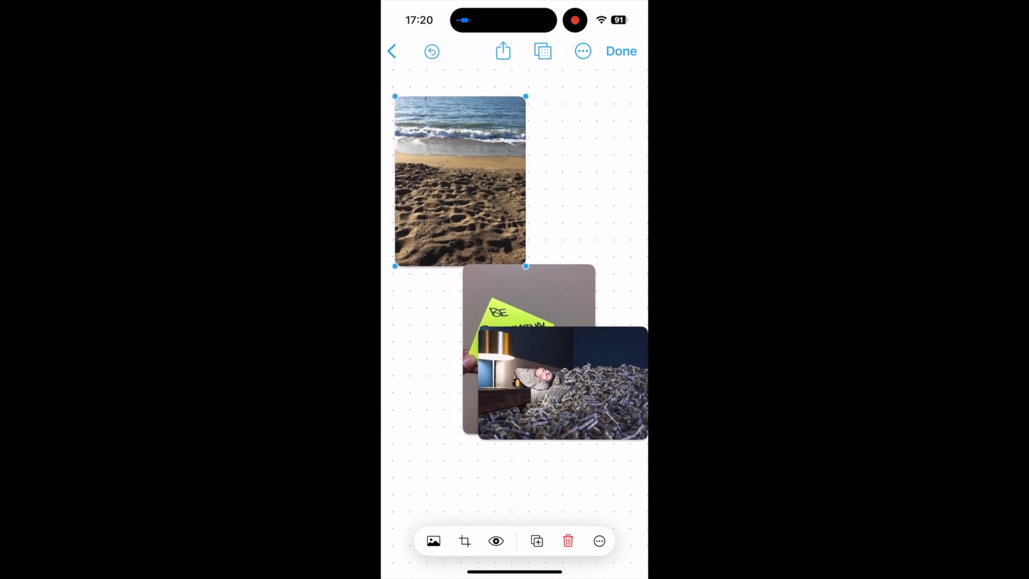
scroll(514, 268, "down", 5)
scroll(514, 268, "up", 3)
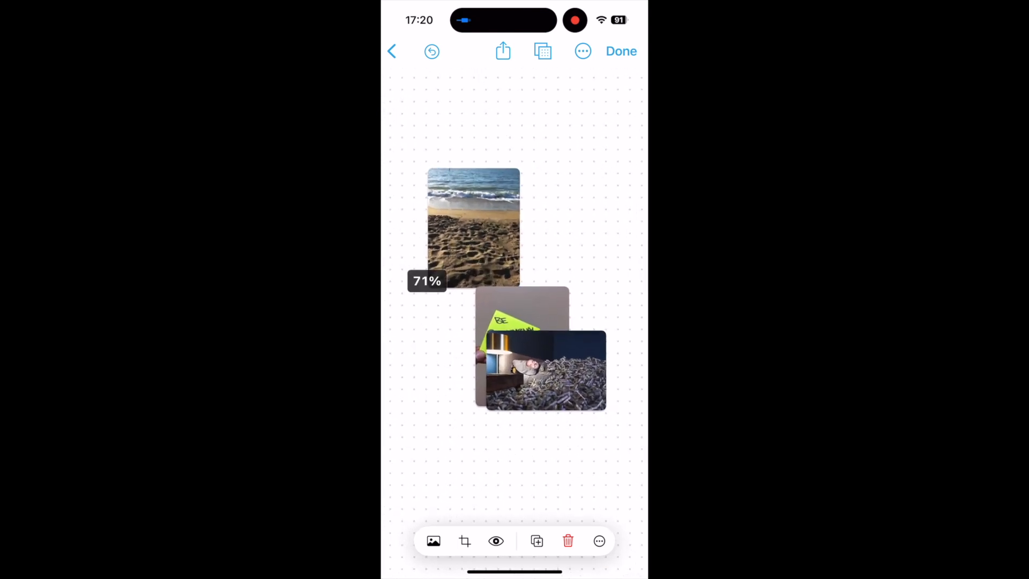
scroll(514, 289, "up", 1)
left_click_drag(514, 461, 500, 427)
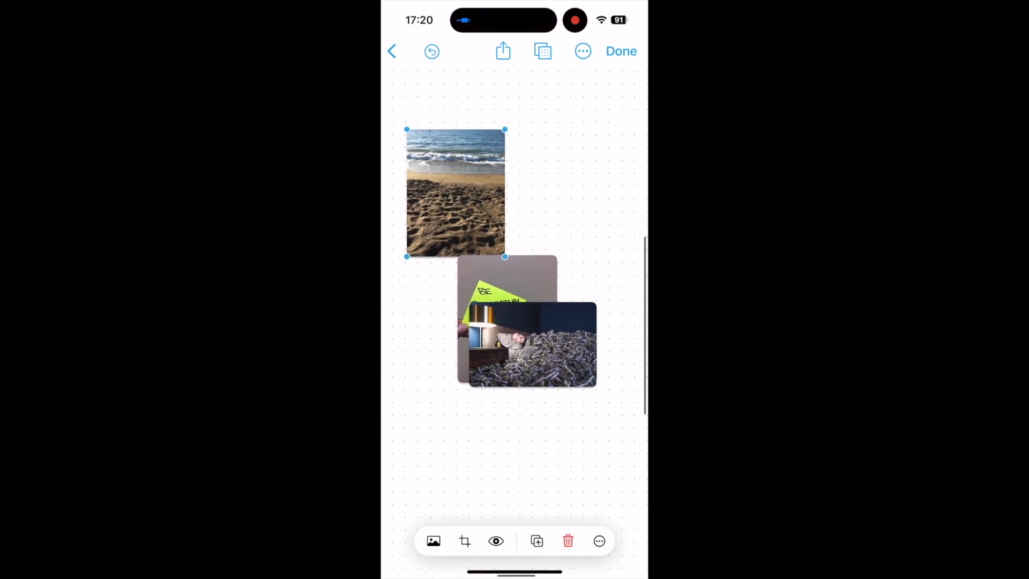
left_click(496, 541)
left_click(621, 50)
Shift the beach photo closer to the upper-left corner of the board and move the bed photo well below it.
left_click_drag(456, 196, 432, 154)
left_click(533, 344)
left_click_drag(533, 345, 445, 408)
Place the sticky-note photo against the right side of the beach photo and shrink it slightly.
left_click(507, 319)
left_click_drag(507, 319, 535, 233)
mouse_move(536, 332)
left_mouse_down()
mouse_move(526, 332)
mouse_move(545, 336)
left_mouse_up()
left_click_drag(594, 299, 587, 290)
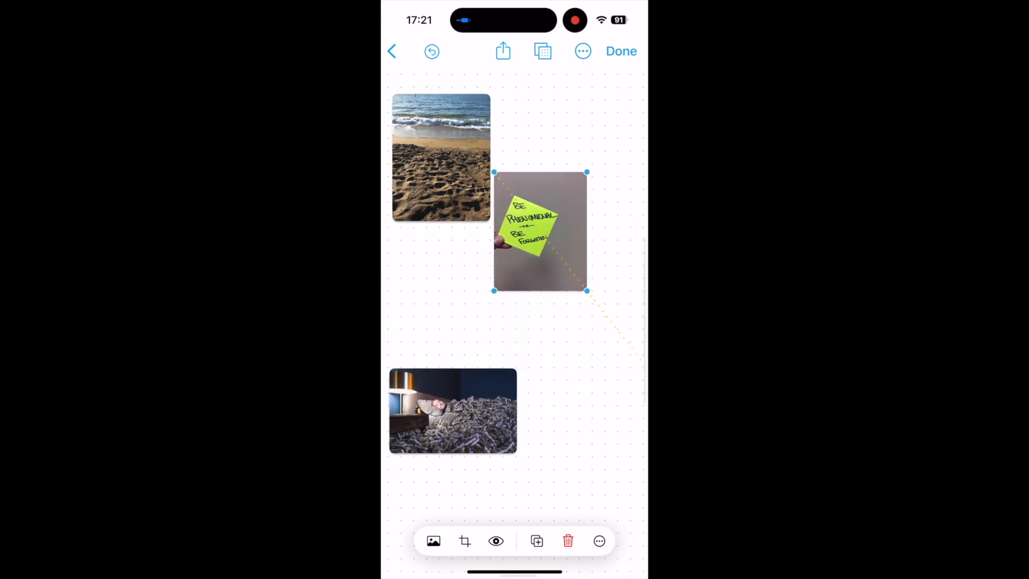
left_click_drag(540, 231, 539, 218)
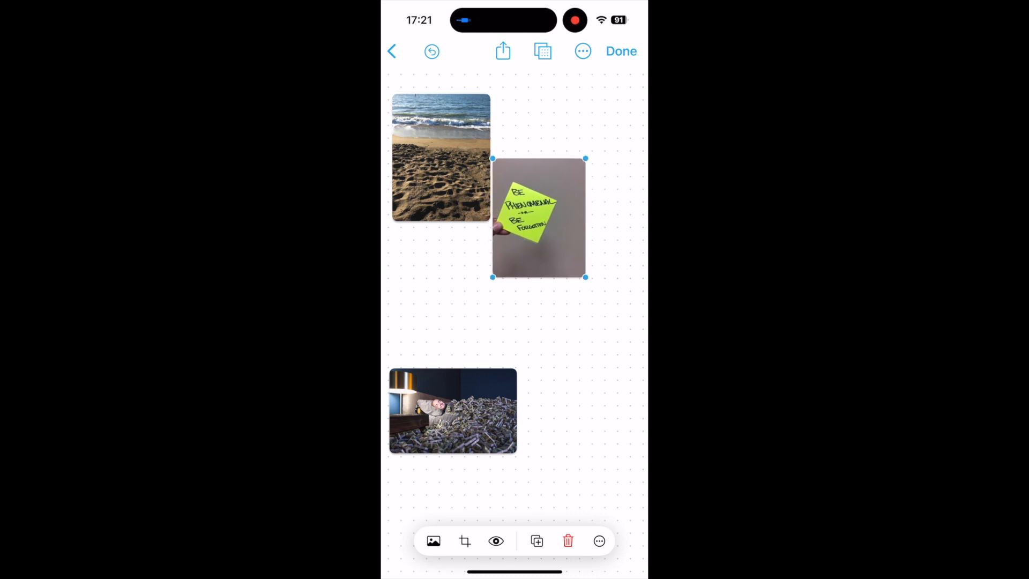
left_click_drag(585, 277, 587, 279)
Move the bed photo up so it sits directly beneath the beach and sticky-note photos.
scroll(515, 311, "down", 1)
left_click_drag(462, 378, 546, 399)
scroll(515, 310, "up", 1)
Add a text box below the bed photo and mark it with the yellow highlighter.
left_click(567, 540)
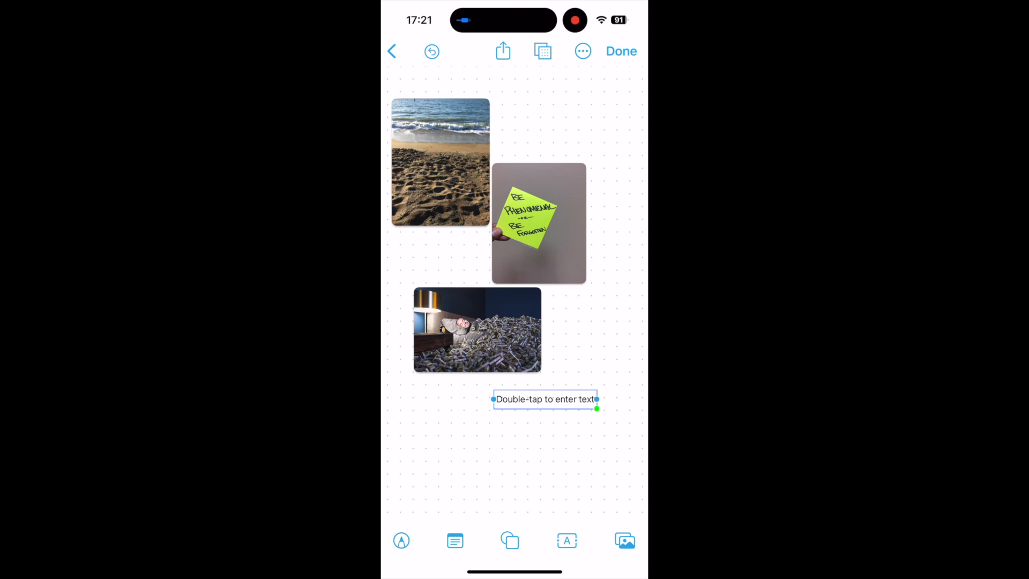
left_click(402, 541)
left_click(476, 531)
mouse_move(493, 408)
left_mouse_down()
mouse_move(600, 409)
mouse_move(596, 398)
left_mouse_up()
Draw an open heart-like outline in black pen below the text box and finish drawing.
left_click(421, 528)
mouse_move(552, 471)
left_mouse_down()
mouse_move(553, 481)
mouse_move(497, 432)
mouse_move(556, 476)
left_mouse_up()
left_click(432, 52)
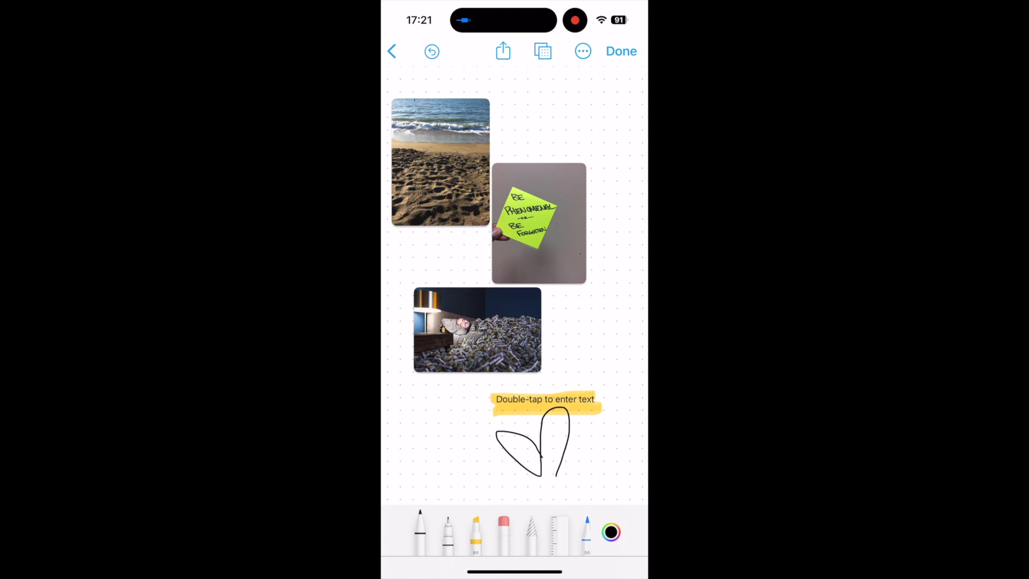
left_click(621, 51)
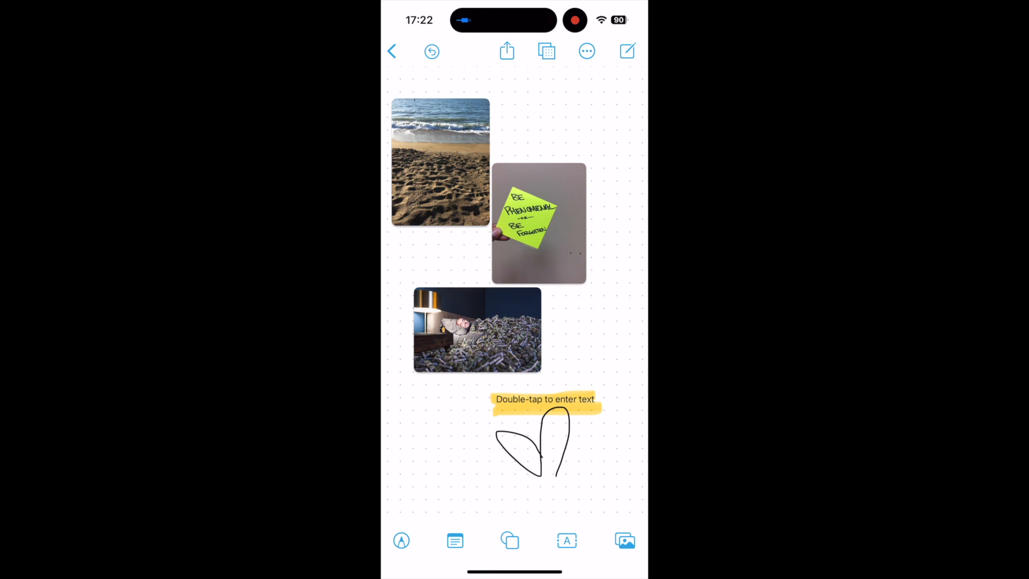
Look at the board's rename, duplicate, PDF export and print options.
left_click(587, 51)
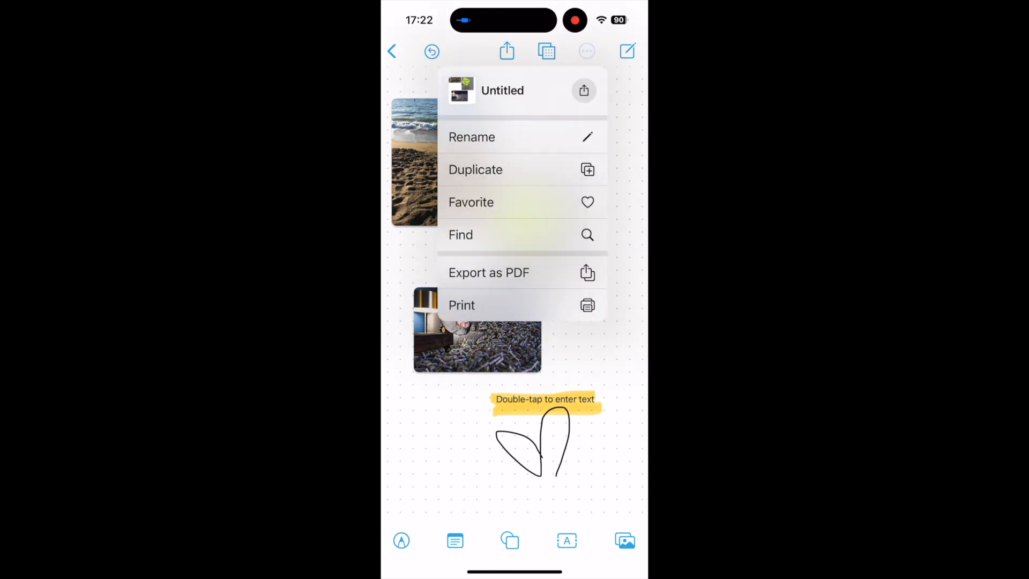
left_click(455, 445)
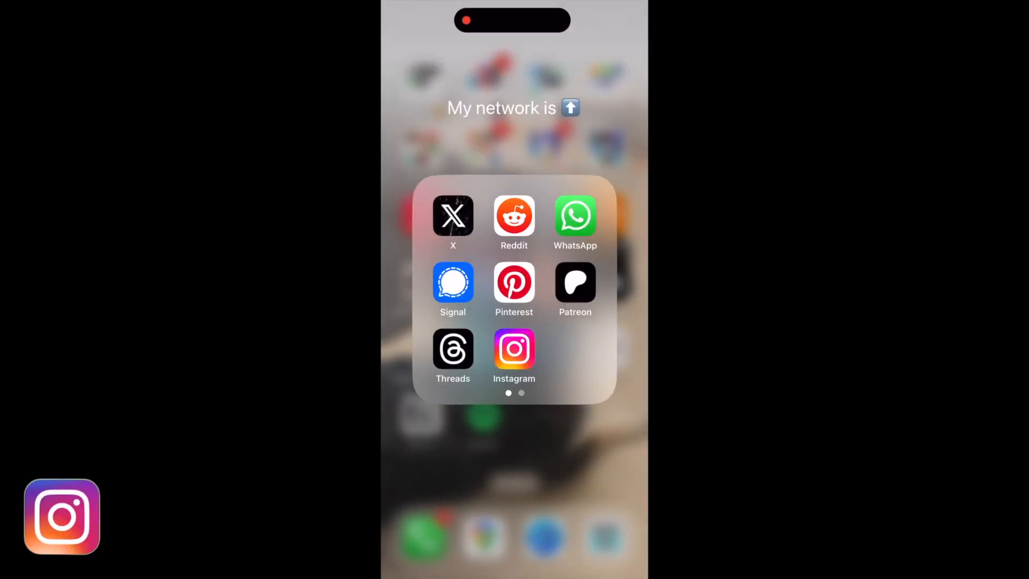
Switch to Instagram and start a new story in the text-based create mode.
left_click(514, 349)
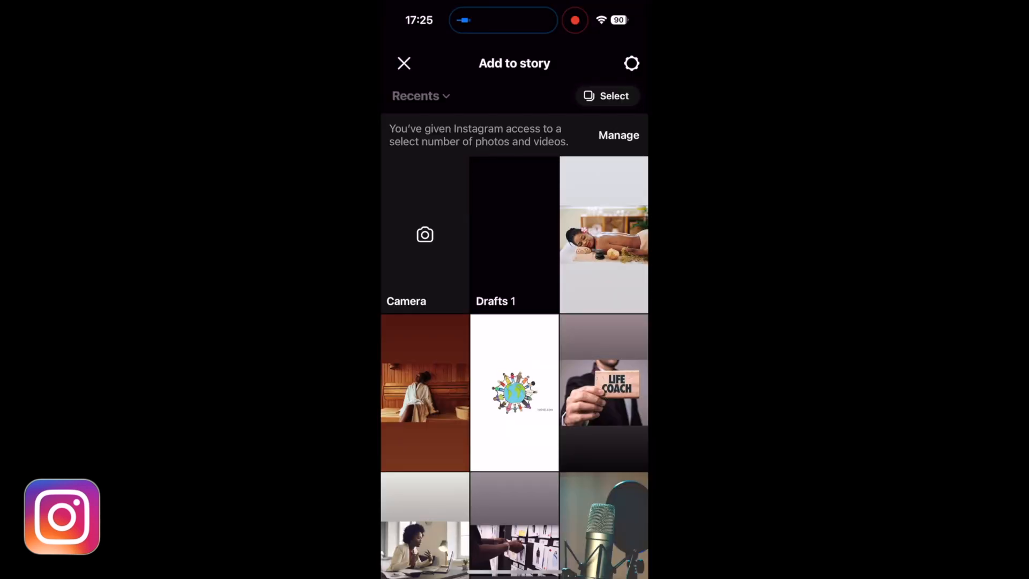
left_click(423, 253)
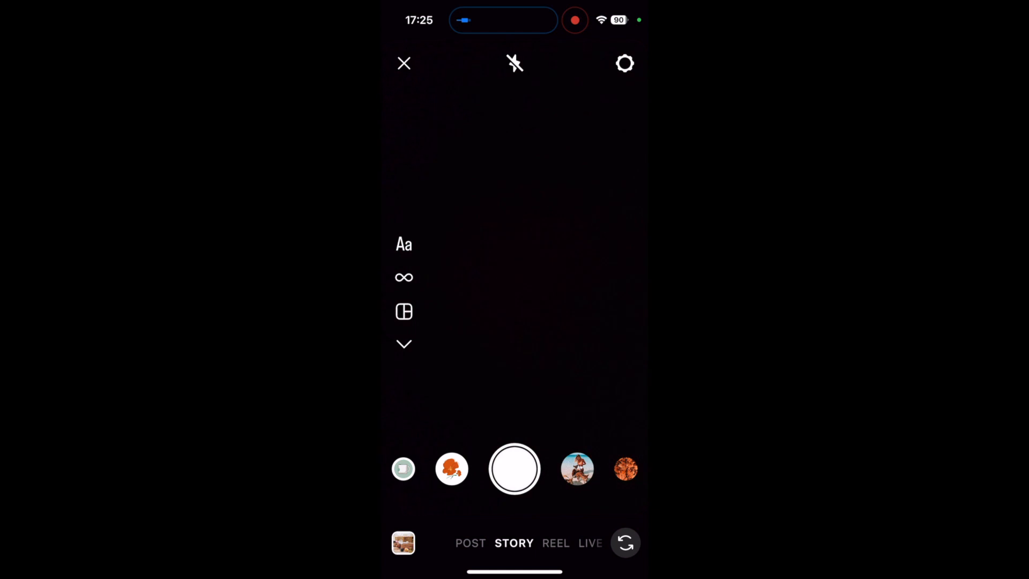
left_click(404, 244)
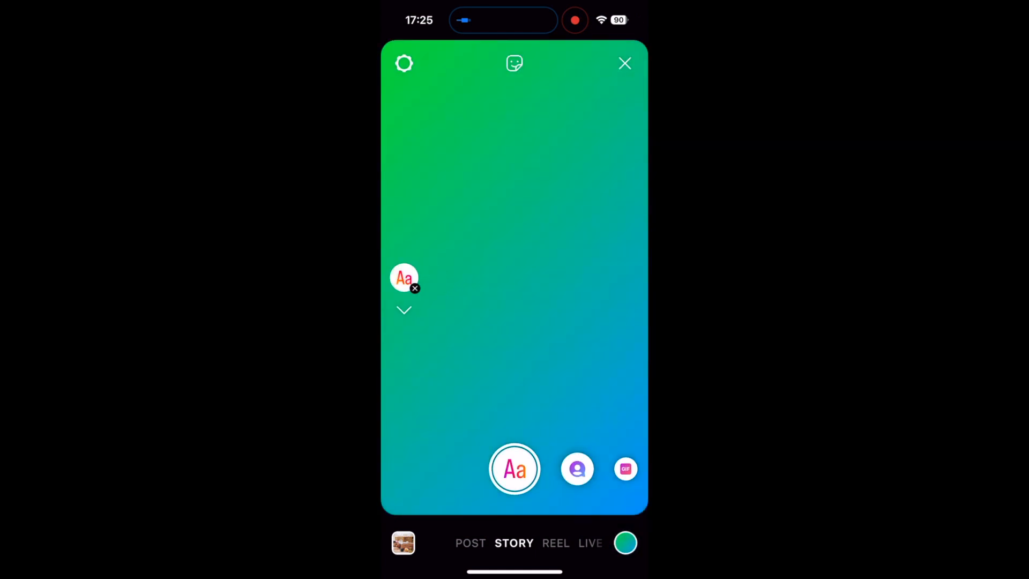
Cycle through the story's background colours until it is plain off-white.
left_click(626, 542)
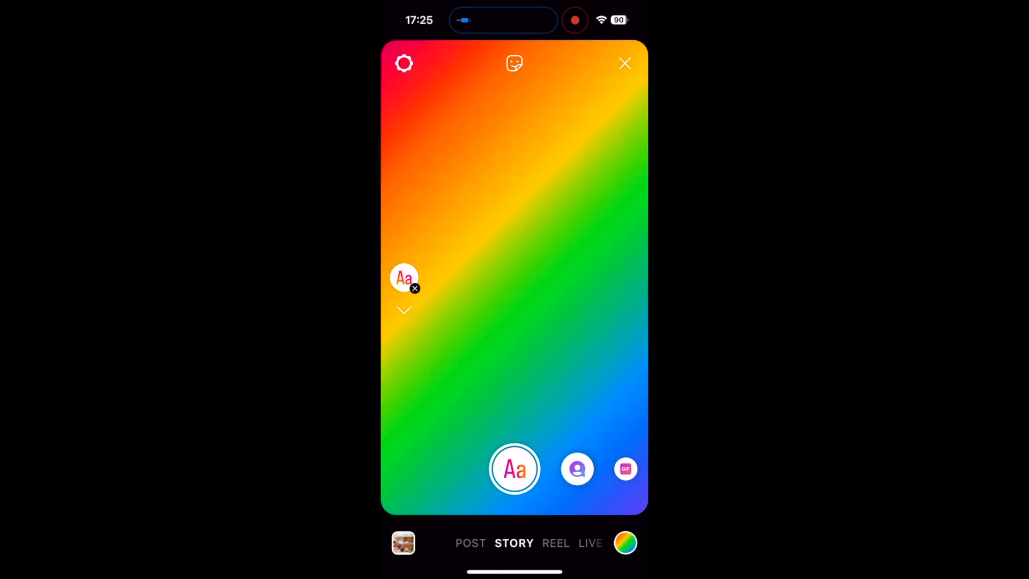
left_click(626, 542)
left_click(626, 543)
left_click(625, 543)
left_click(626, 543)
left_click(626, 543)
left_click(626, 542)
left_click(625, 542)
left_click(626, 542)
left_click(625, 542)
left_click(626, 543)
left_click(626, 542)
left_click(626, 542)
left_click(626, 542)
left_click(626, 542)
left_click(626, 542)
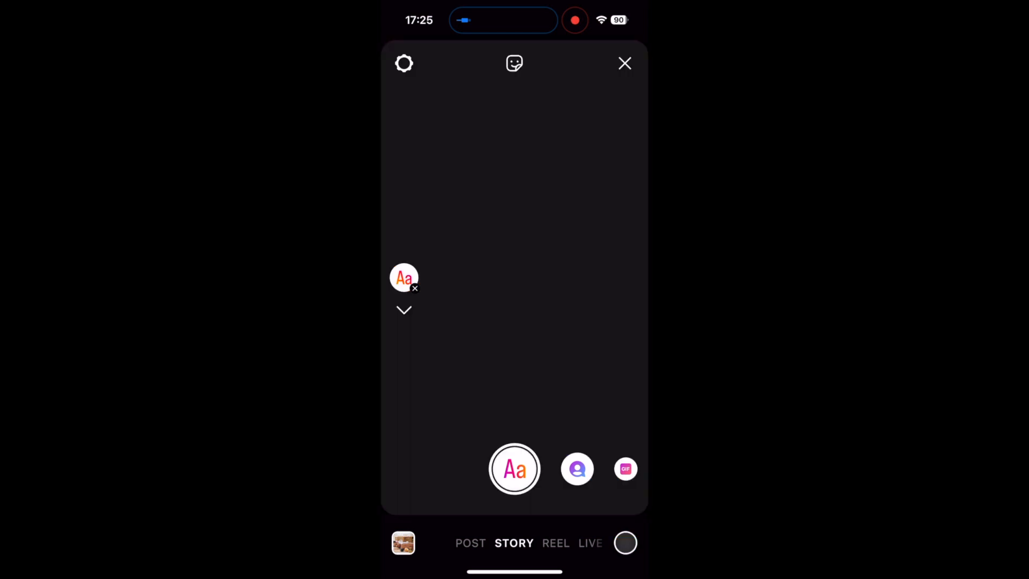
left_click(626, 543)
left_click(626, 542)
left_click(625, 542)
left_click(626, 543)
left_click(626, 543)
left_click(625, 542)
left_click(625, 543)
left_click(626, 543)
left_click(626, 542)
left_click(625, 542)
left_click(625, 542)
left_click(625, 543)
left_click(625, 542)
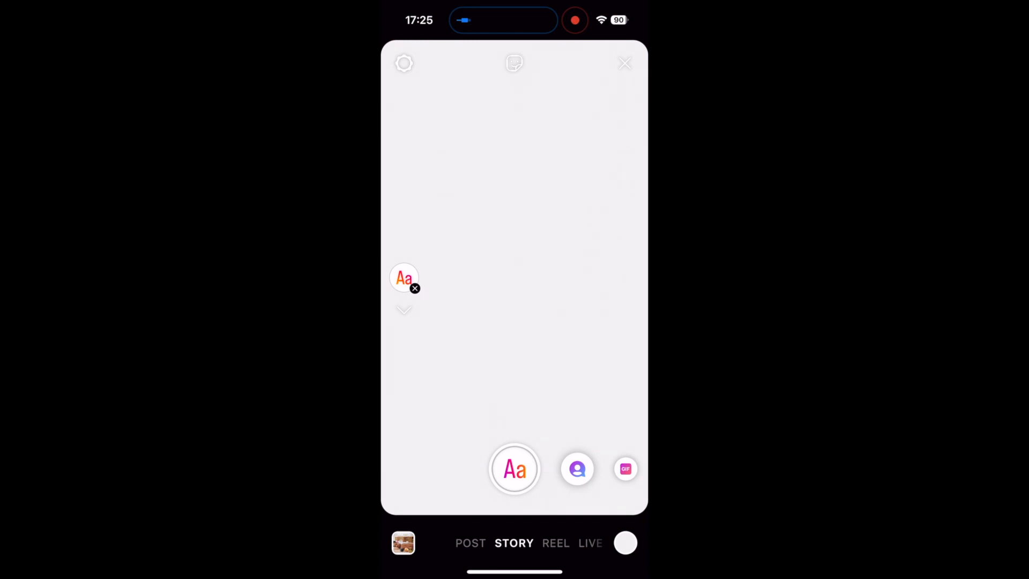
Add the spa massage photo from the gallery and place it small and tilted near the story's left edge.
left_click(403, 542)
left_click(515, 229)
left_click(403, 63)
left_click(514, 229)
scroll(514, 277, "down", 5)
left_click_drag(519, 283, 448, 283)
Add the photo of hands pinning designs to a board as a sticker, make it circular and place it at the upper right.
left_click(557, 63)
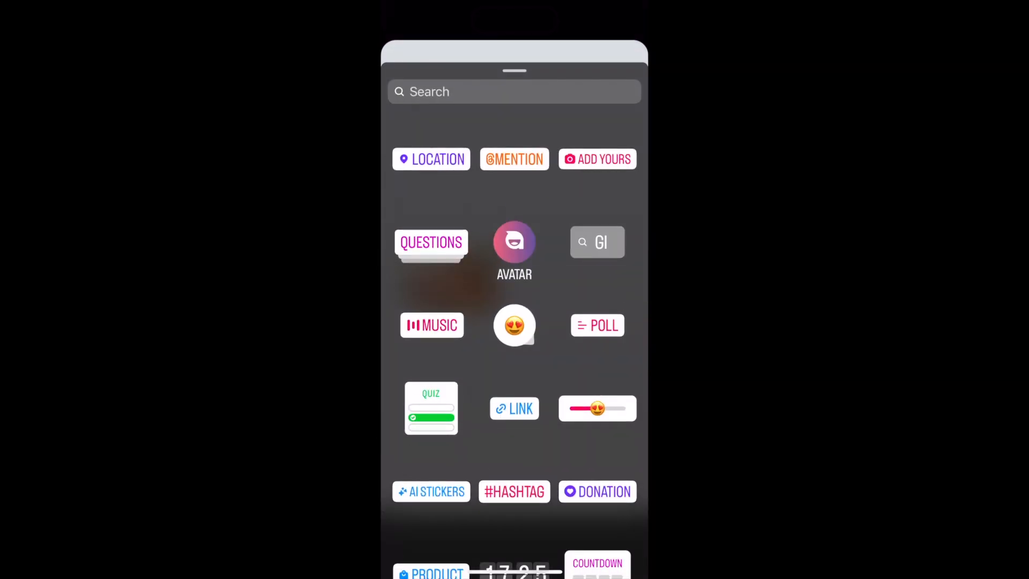
scroll(514, 322, "down", 3)
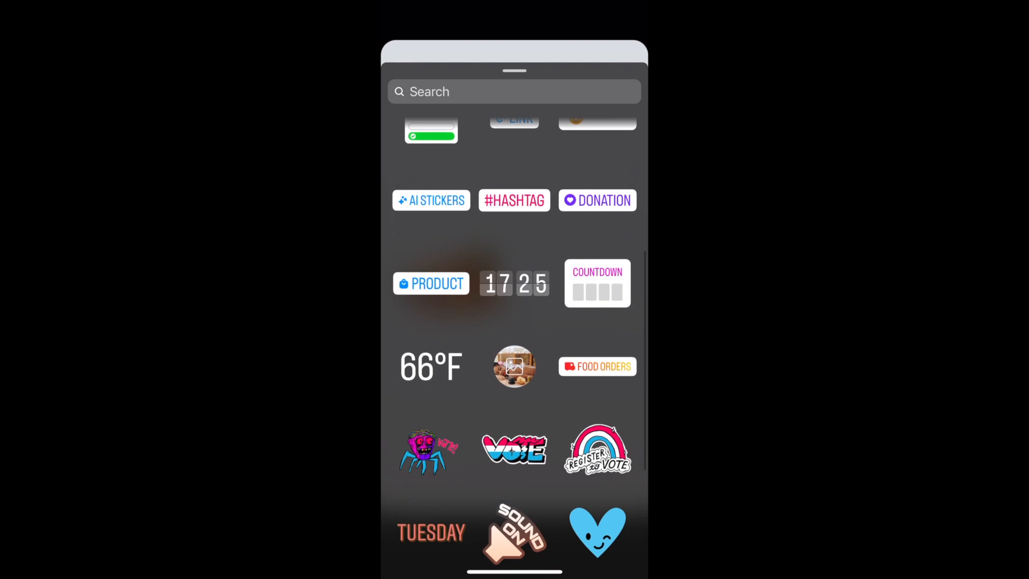
left_click(515, 365)
left_click(602, 374)
left_click_drag(514, 277, 540, 207)
left_click(540, 207)
left_click(544, 161)
left_click(545, 165)
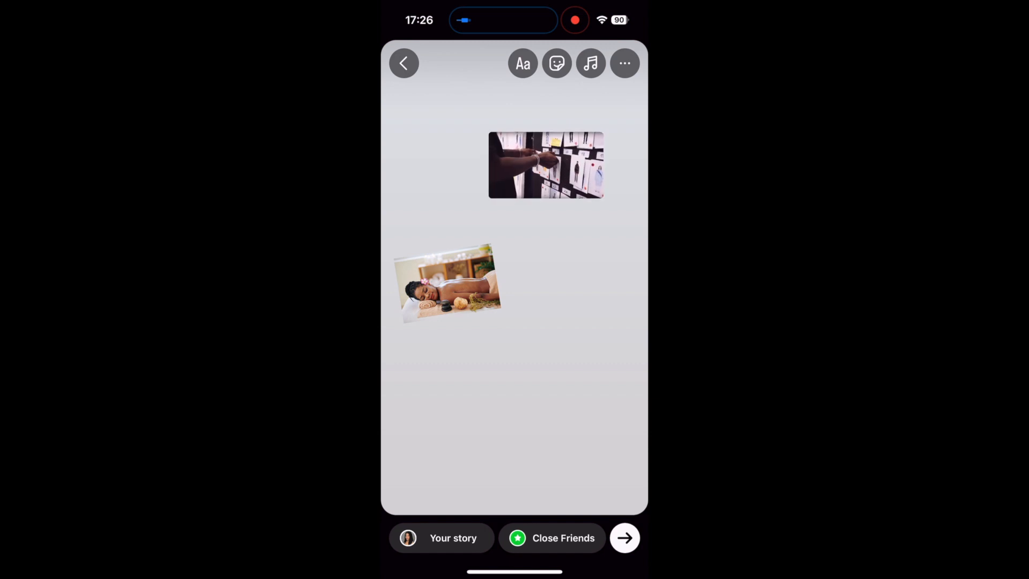
left_click(545, 165)
left_click_drag(545, 165, 576, 202)
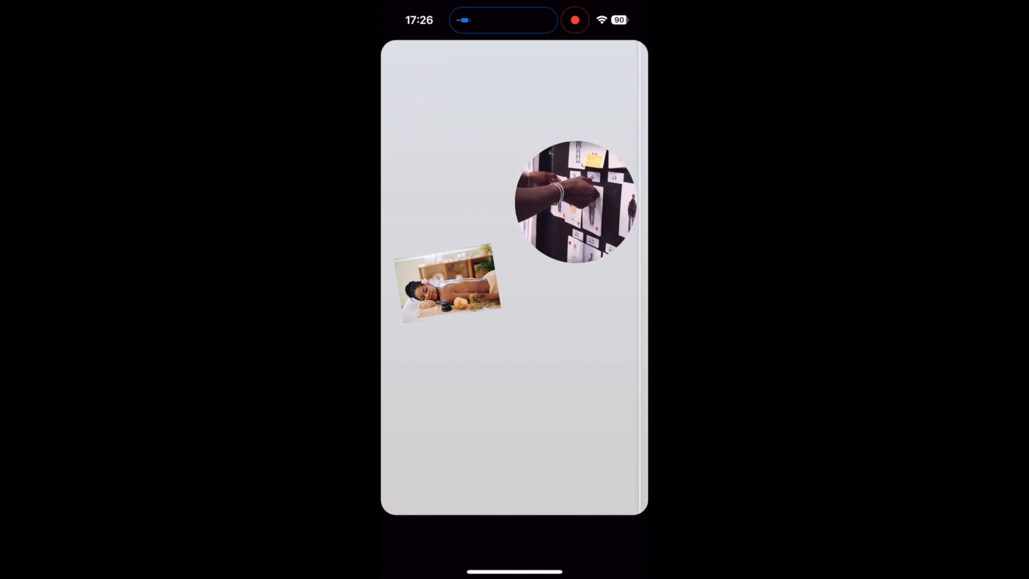
Add the microphone photo as a sticker, give it a square shape and place it above the massage photo.
left_click(556, 63)
scroll(514, 321, "down", 3)
left_click(427, 378)
left_click_drag(513, 279, 447, 150)
left_click(450, 156)
left_click(451, 161)
left_click(450, 161)
Add the podcast studio photo from the camera roll and place it below the massage photo.
left_click(556, 63)
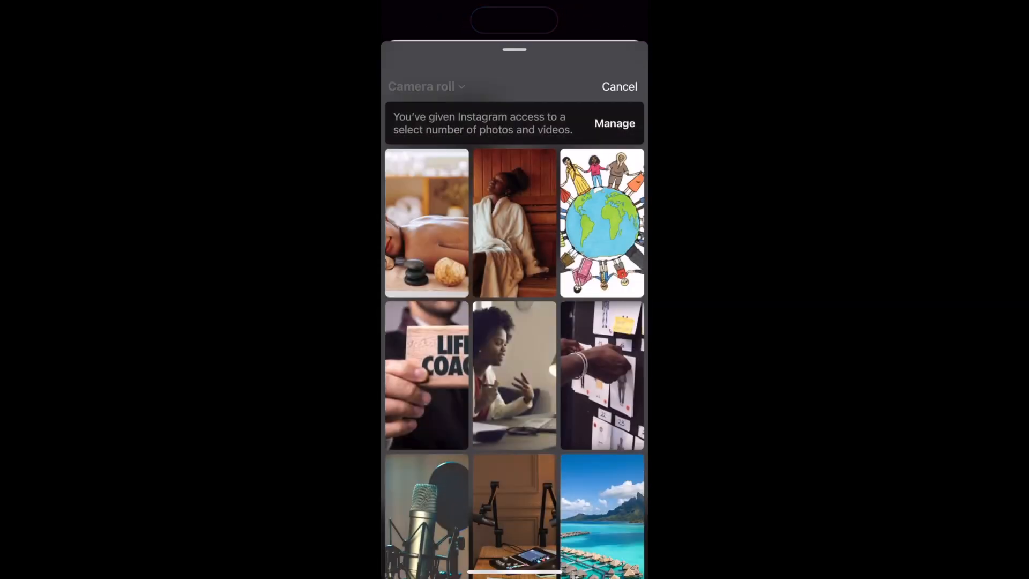
scroll(515, 321, "down", 3)
scroll(514, 322, "up", 2)
scroll(515, 321, "down", 1)
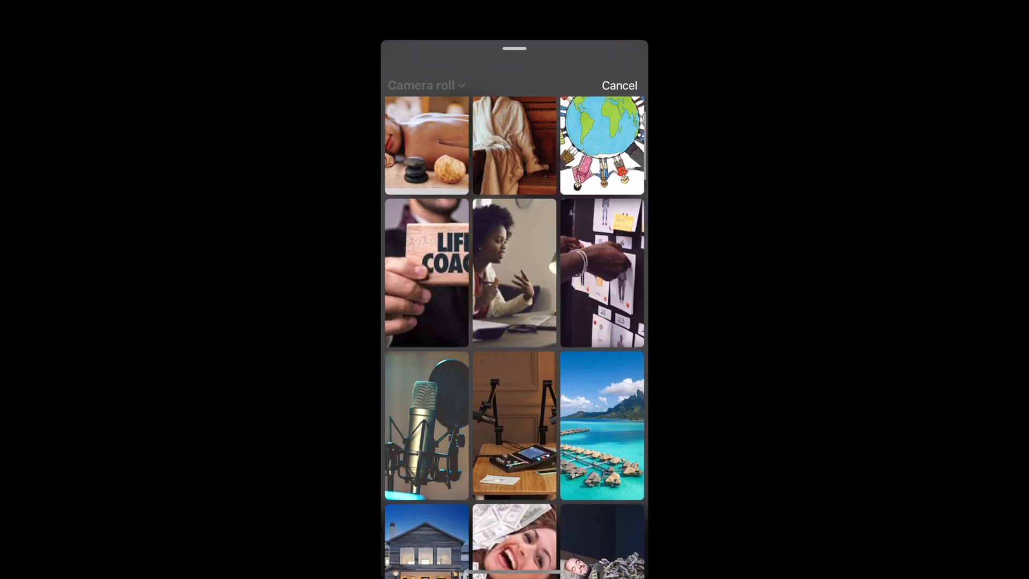
scroll(514, 322, "down", 2)
scroll(514, 321, "up", 3)
scroll(514, 321, "down", 2)
scroll(514, 321, "down", 1)
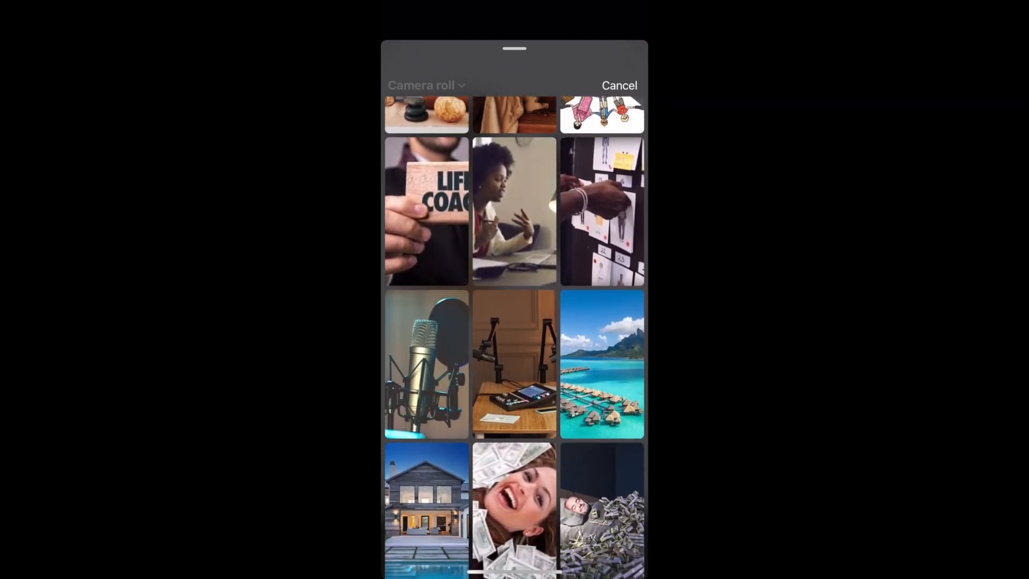
scroll(515, 322, "down", 1)
left_click(515, 354)
left_click_drag(515, 278, 469, 396)
Add the tropical beach photo as a sticker and place it below the circular photo.
left_click(556, 64)
scroll(514, 322, "down", 2)
left_click(602, 451)
left_click_drag(514, 276, 591, 318)
left_click(558, 64)
left_click(597, 220)
left_click(620, 83)
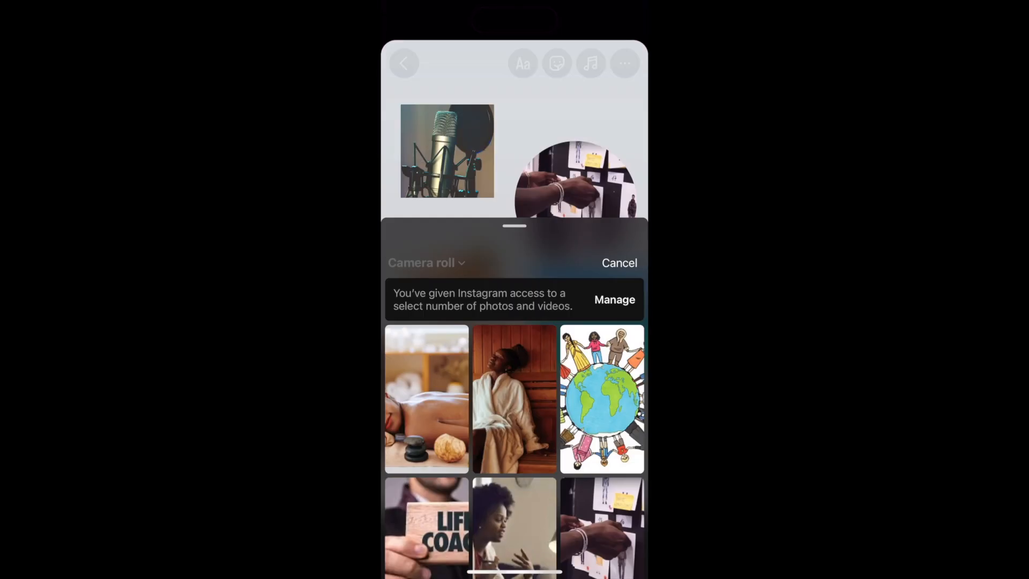
Add the text "My vision 2024" and place it between the microphone and massage photos.
left_click(522, 64)
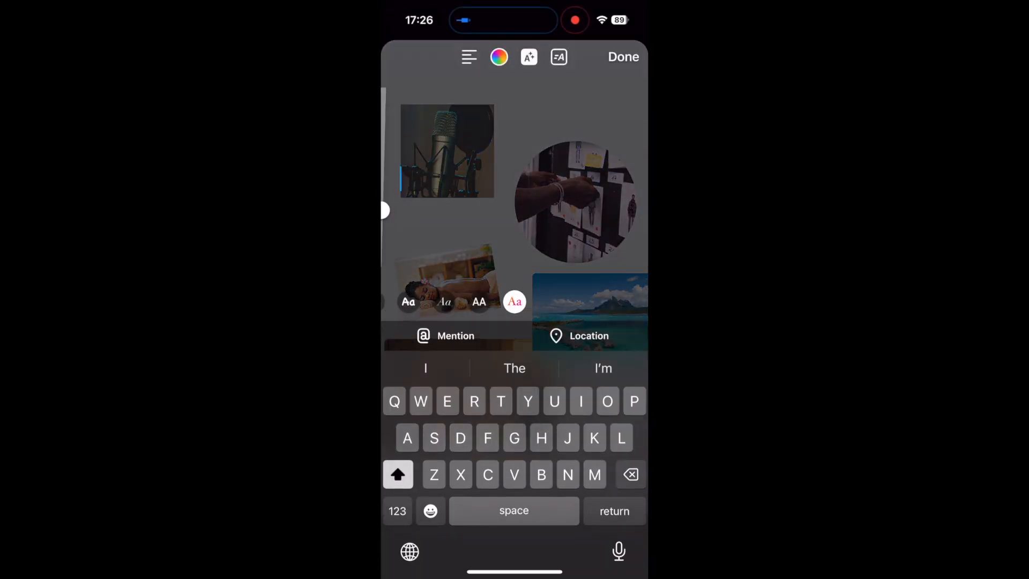
type("My vision ")
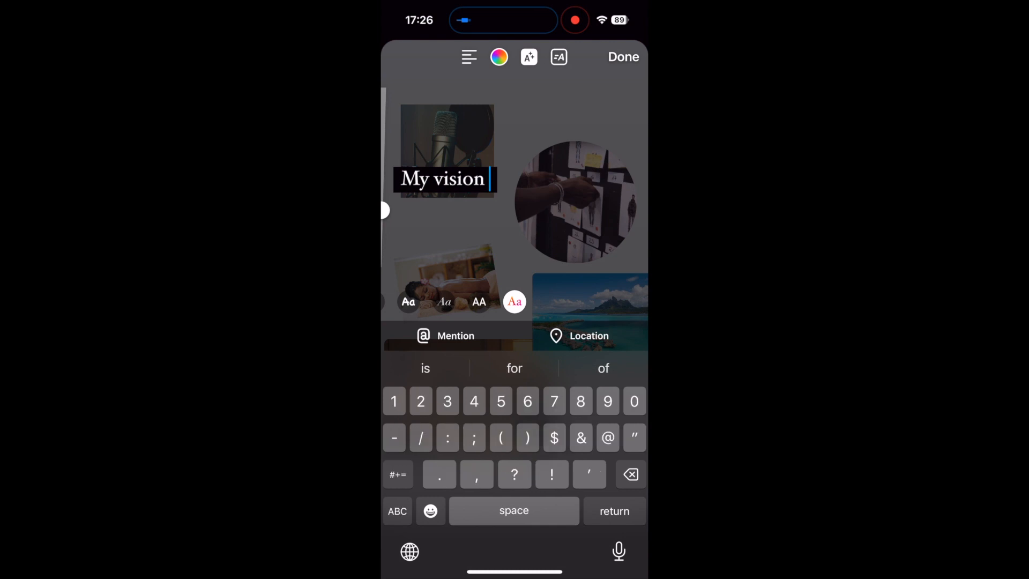
type("2023")
key("BackSpace")
type("4")
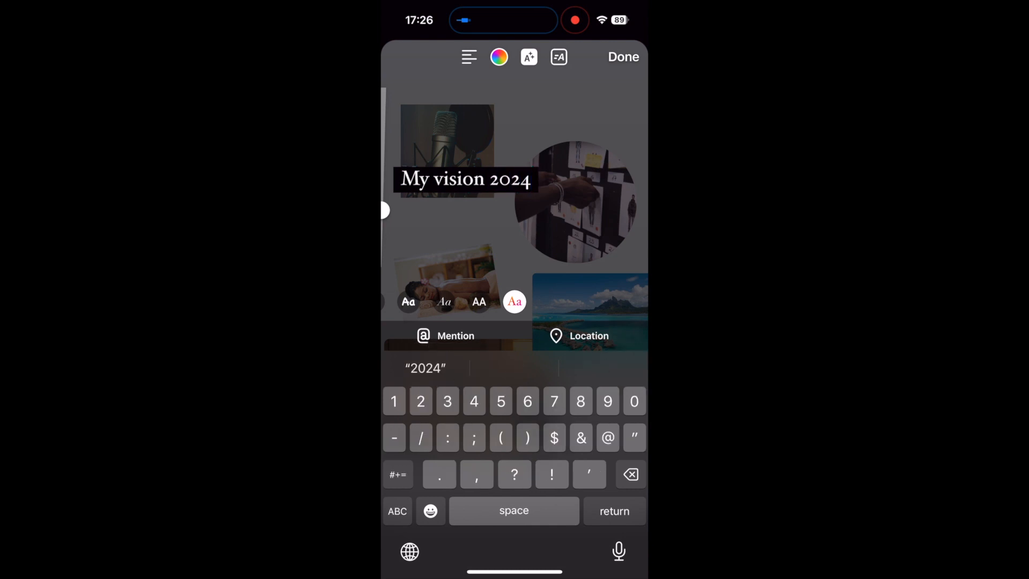
left_click(624, 57)
left_click_drag(466, 179, 475, 226)
Tilt the beach photo and shift it inward over the podcast photo's corner, and move the podcast photo slightly down.
left_click_drag(590, 317, 590, 327)
mouse_move(469, 395)
left_mouse_down()
mouse_move(469, 419)
mouse_move(468, 410)
left_mouse_up()
left_click_drag(590, 327, 574, 329)
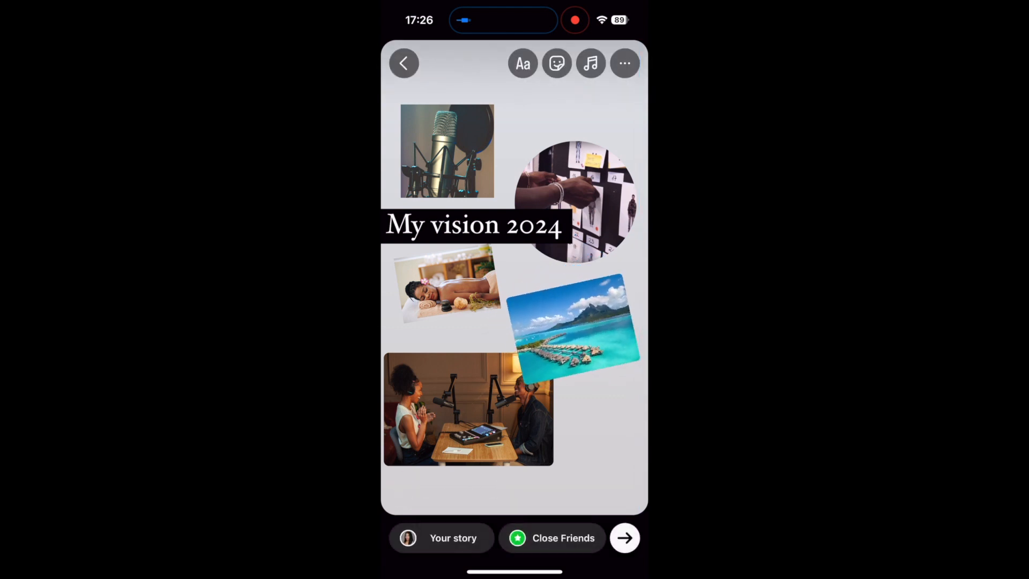